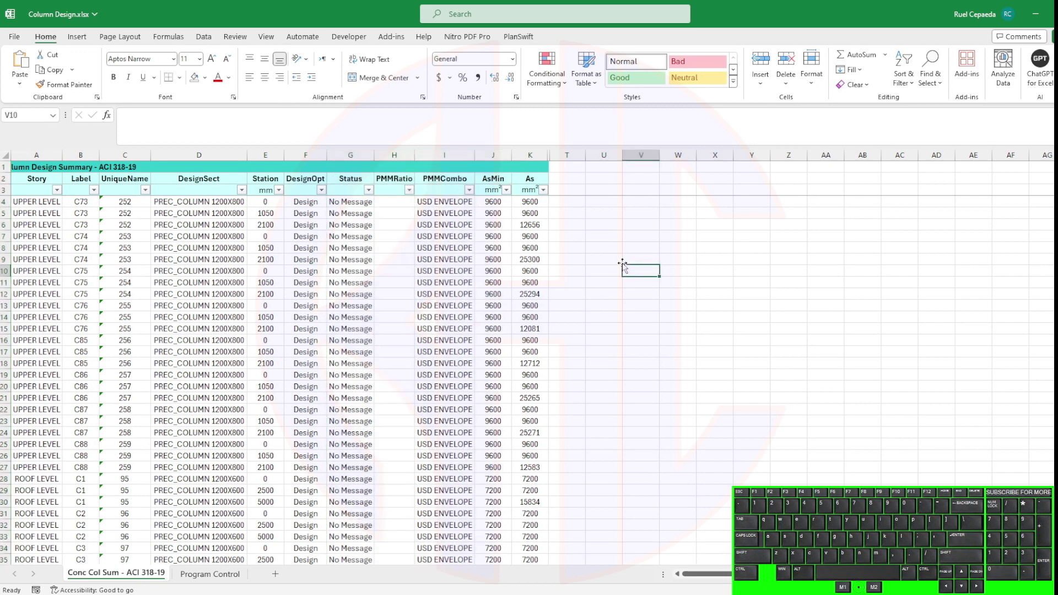
Undo the last hiding of columns L through S.
key(ctrl+z)
click(967, 223)
click(934, 190)
key(Escape)
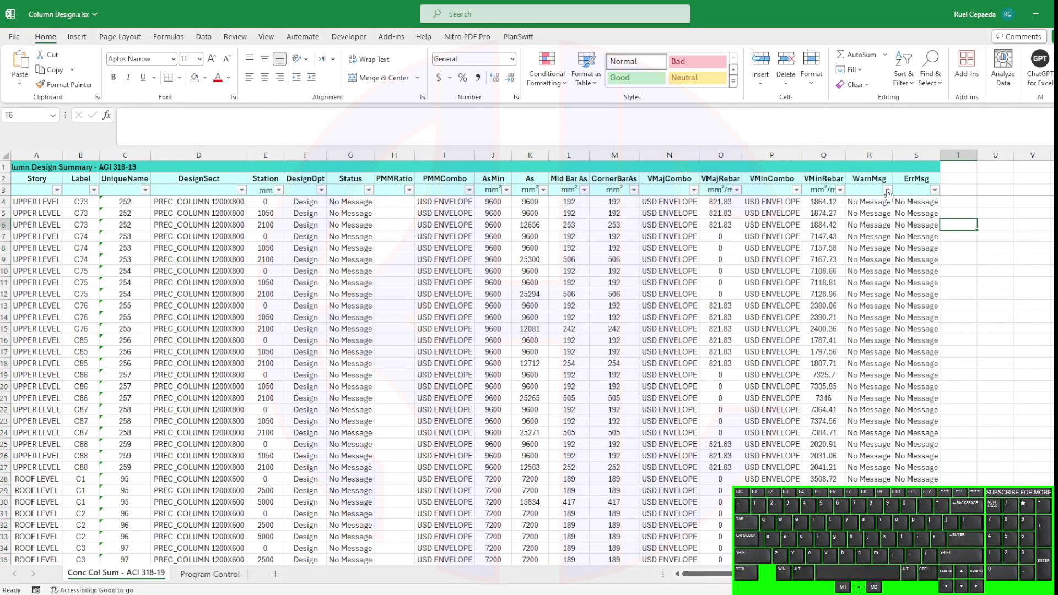
Hide columns L through S and columns E through J of the column design summary.
drag(916, 155, 562, 155)
right_click(563, 154)
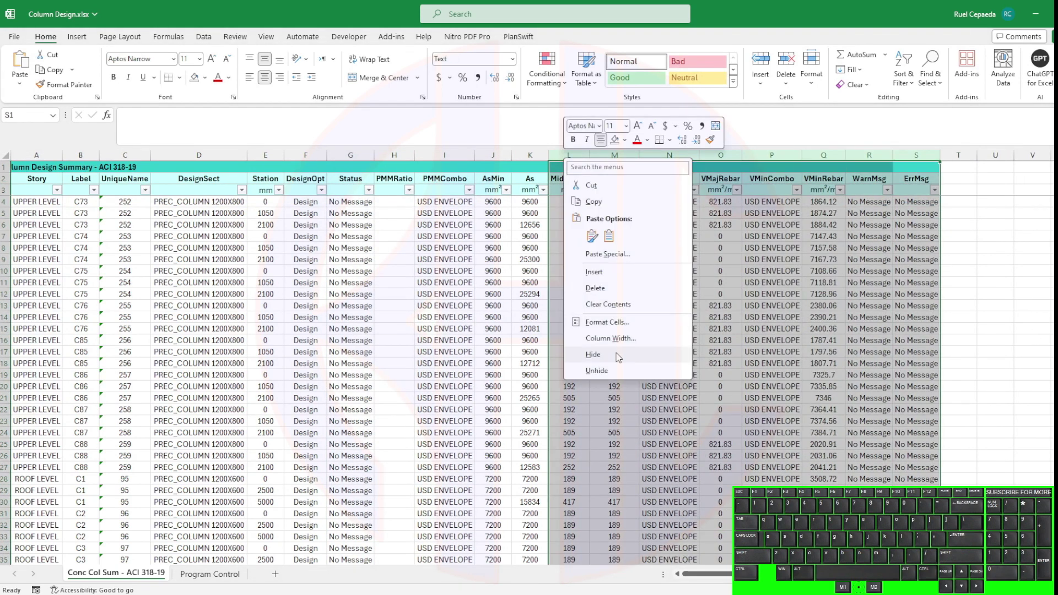
click(578, 355)
drag(493, 155, 265, 162)
right_click(265, 156)
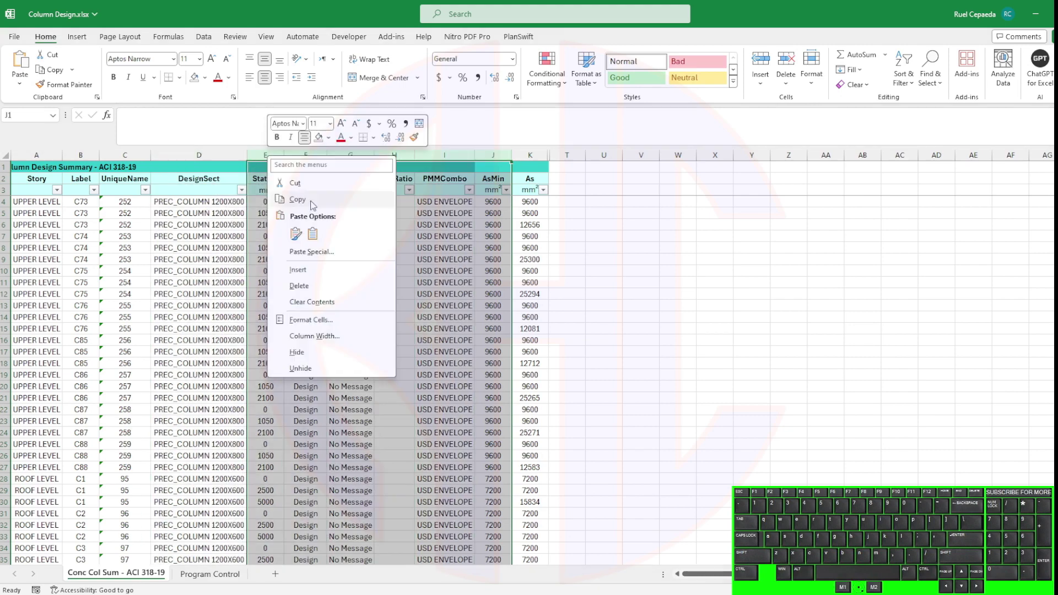
click(319, 352)
click(560, 293)
scroll(115, 218, up, 5)
click(469, 301)
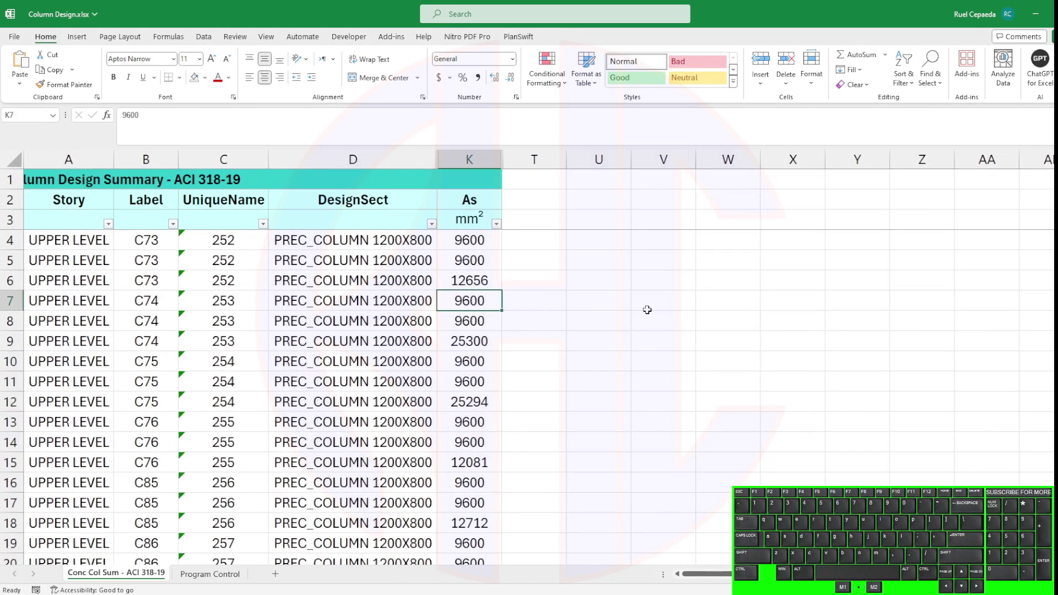
Enter the bar diameter label "ø =" in cell U2, inserting ø as a symbol.
click(606, 204)
click(78, 37)
click(958, 60)
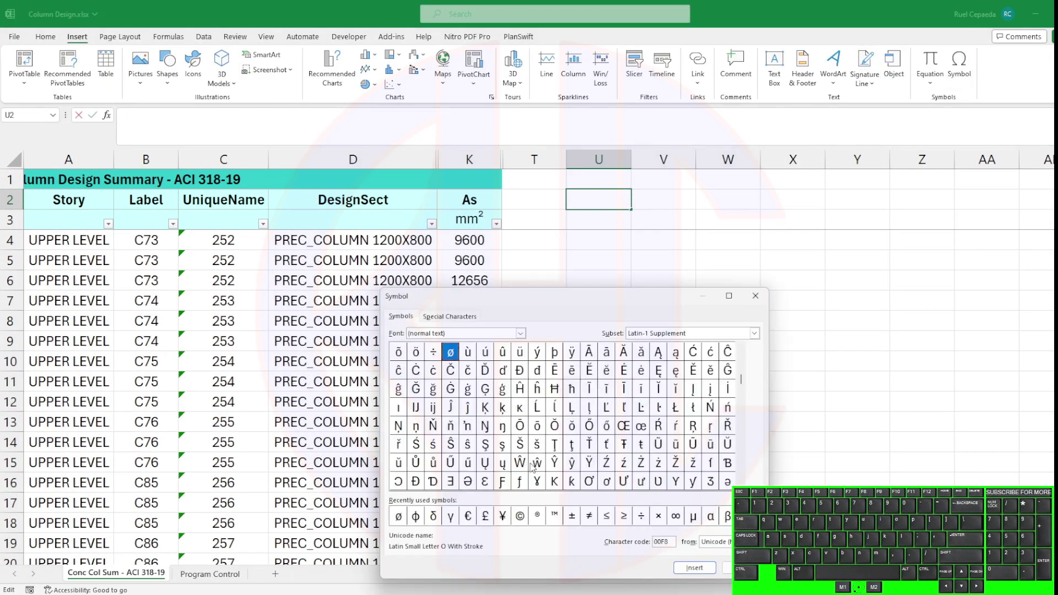
click(398, 515)
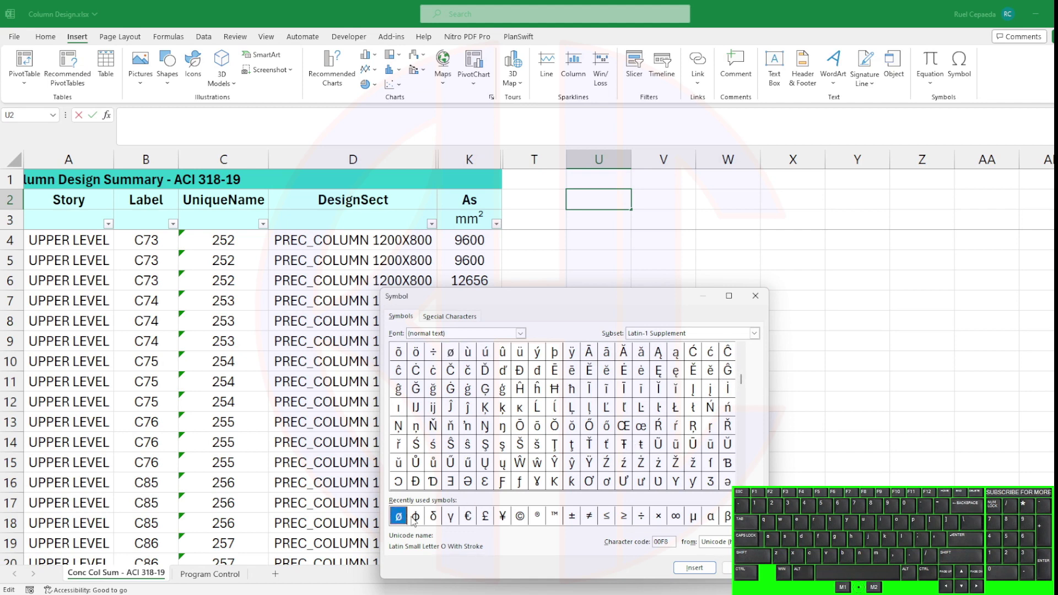
click(694, 568)
text(=)
key(Return)
Remove the fill from the "ø =" label in cell U2 and align it right.
click(590, 199)
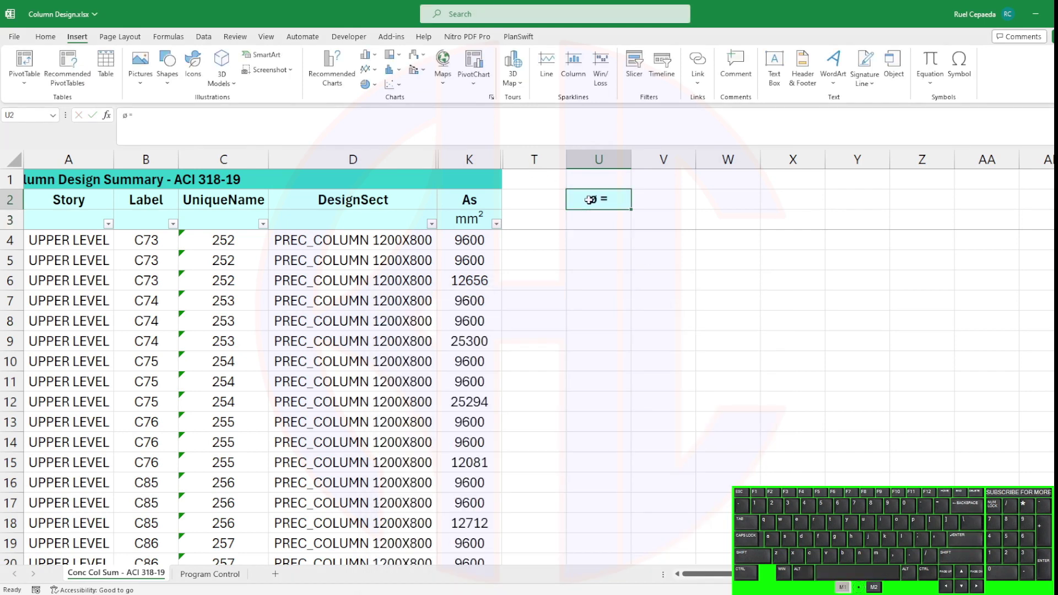
click(45, 36)
click(194, 77)
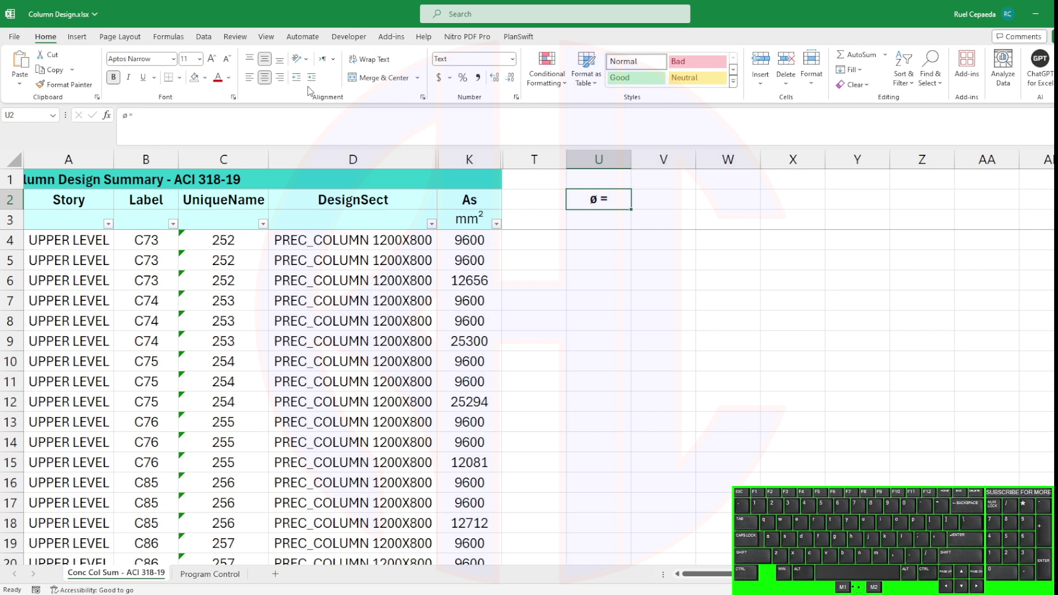
Enter the unit mm in cell W2.
click(668, 199)
click(725, 198)
text(mm)
click(728, 300)
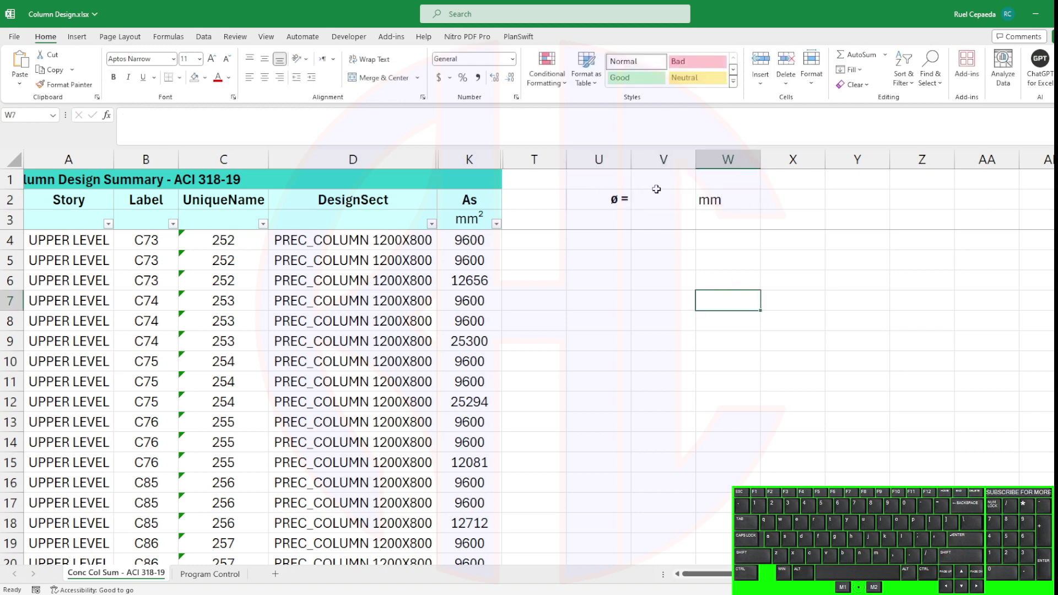
Add a list data validation to cell V2 with the bar sizes 10,12,16,20,25,28 as source.
click(637, 193)
click(204, 36)
click(728, 63)
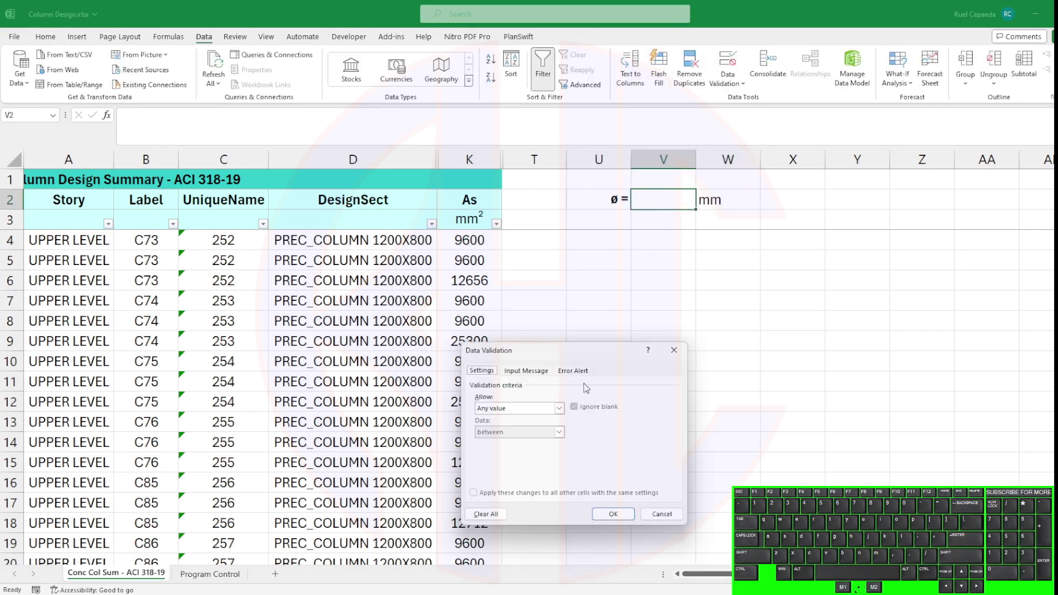
click(558, 408)
click(495, 439)
click(522, 455)
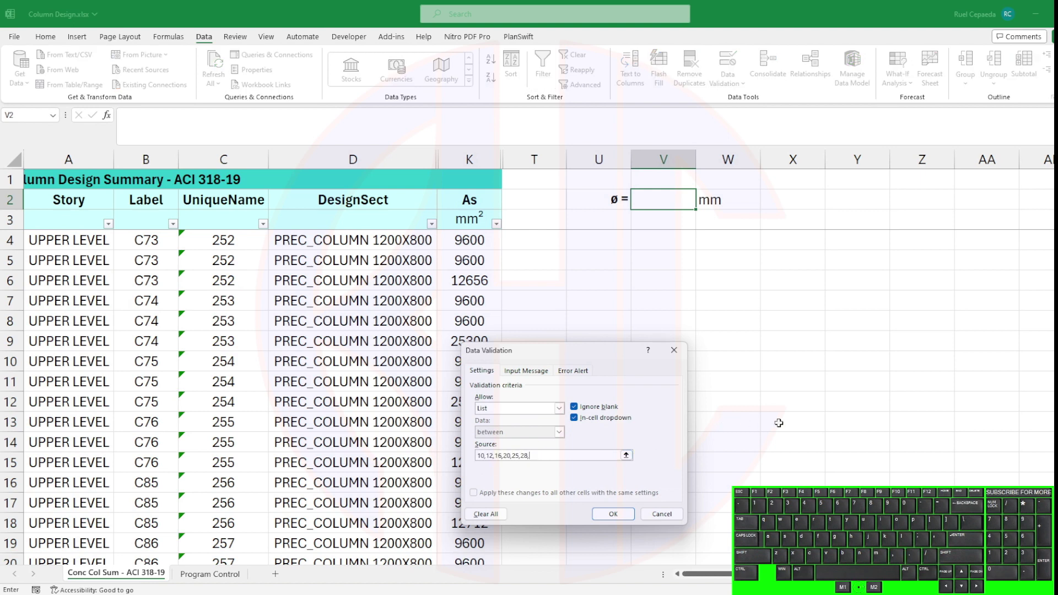
click(606, 513)
Fill the diameter input cell V2 with a custom light yellow colour.
click(45, 36)
click(204, 77)
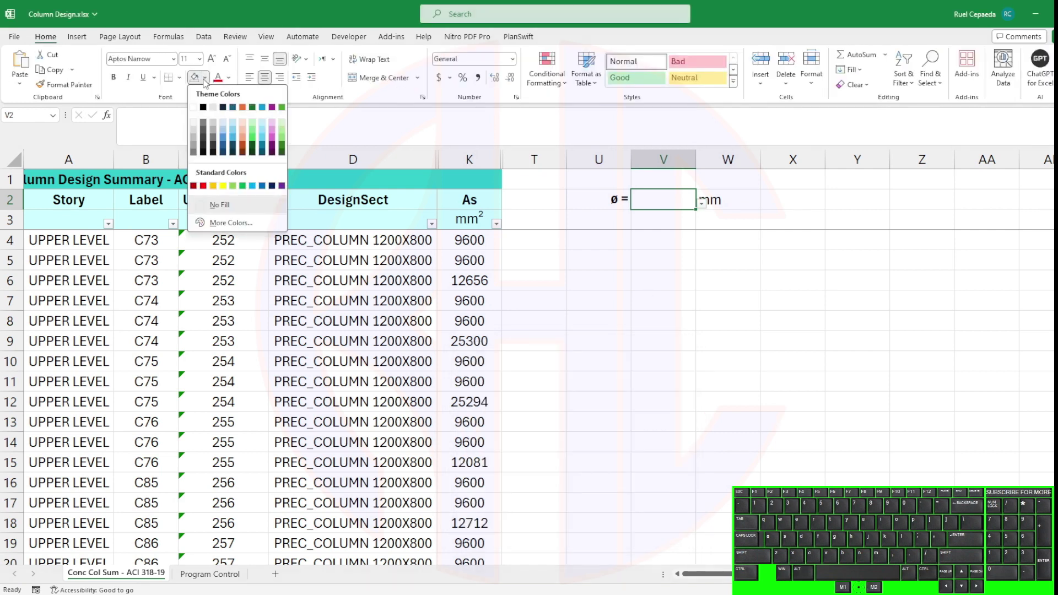
click(226, 220)
click(642, 357)
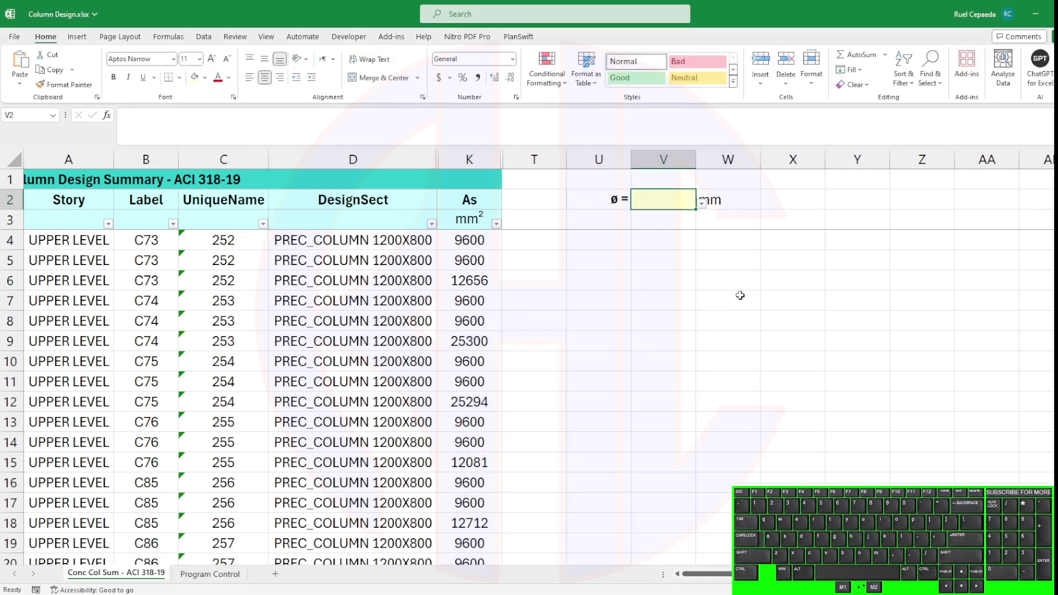
Choose 28 as the bar diameter in cell V2 and make the diameter and its mm unit bold.
click(701, 203)
click(654, 268)
click(718, 260)
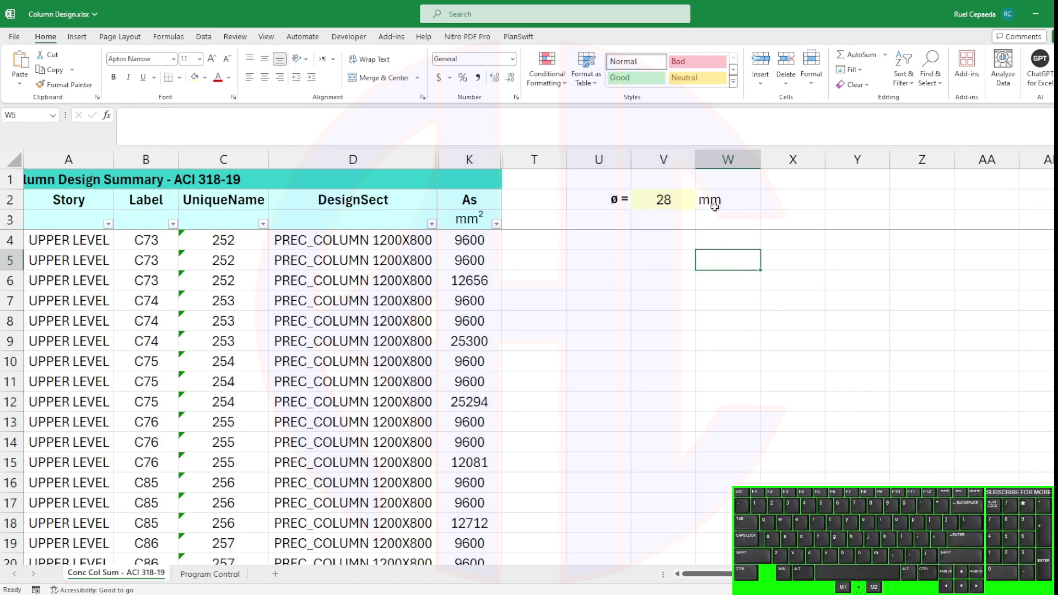
drag(712, 203, 683, 201)
key(ctrl+b)
click(635, 335)
Enter the bar quantity formula =K4/(0.25*PI()*(V2^2)) in cell T4.
click(537, 242)
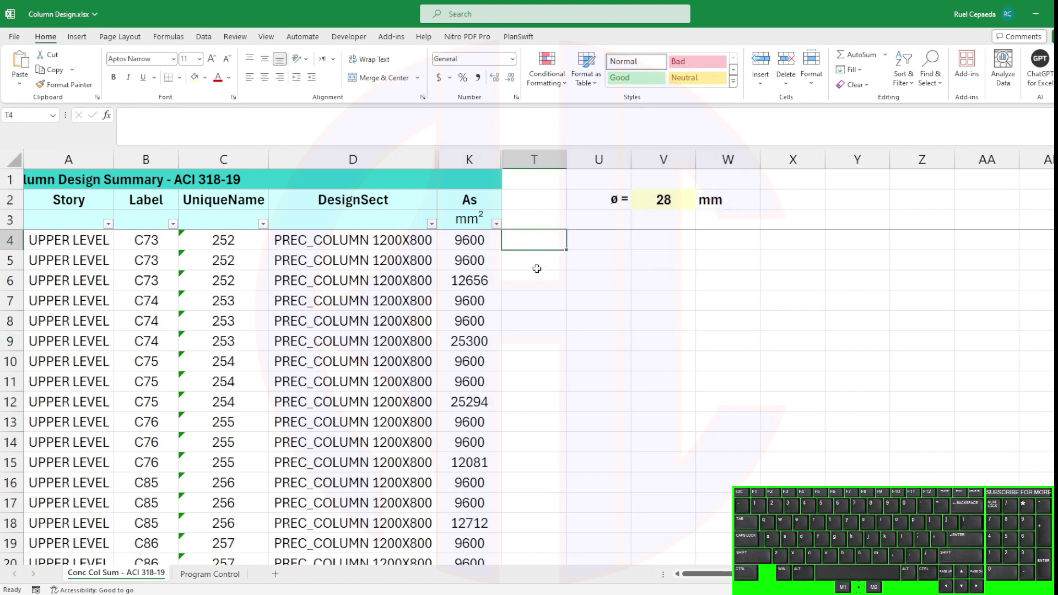
drag(1055, 234, 1054, 158)
click(672, 266)
click(536, 242)
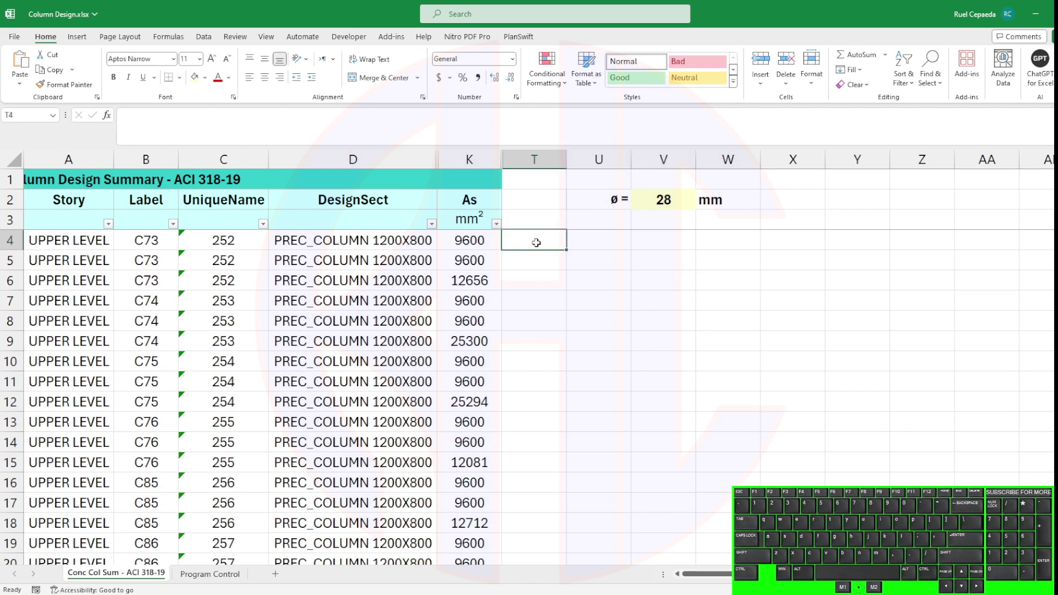
text(=)
click(486, 241)
text(/)
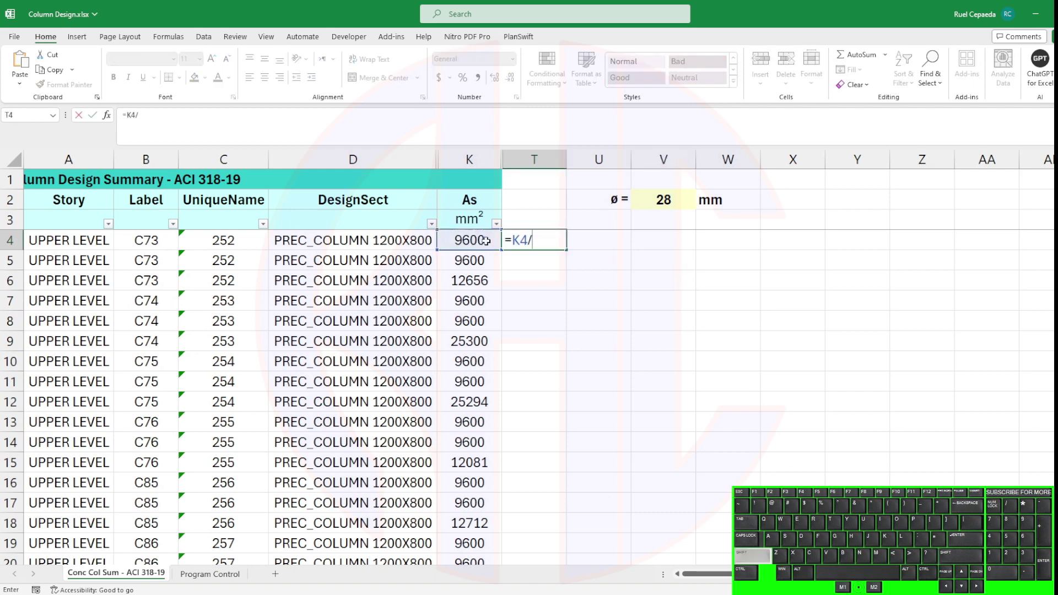
text((0.25*pi())
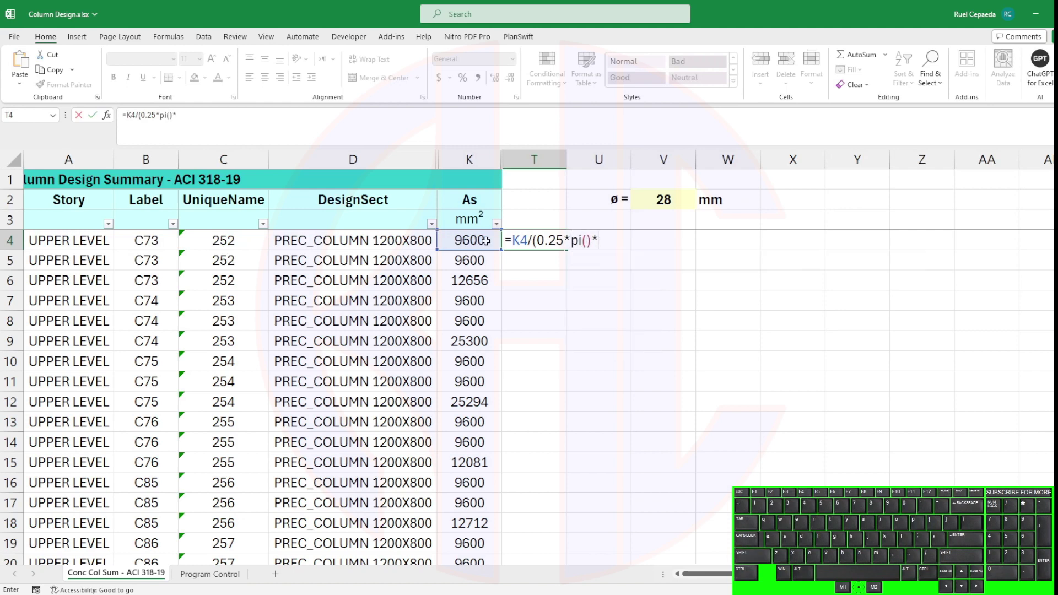
text(*()
click(677, 199)
text(^2)
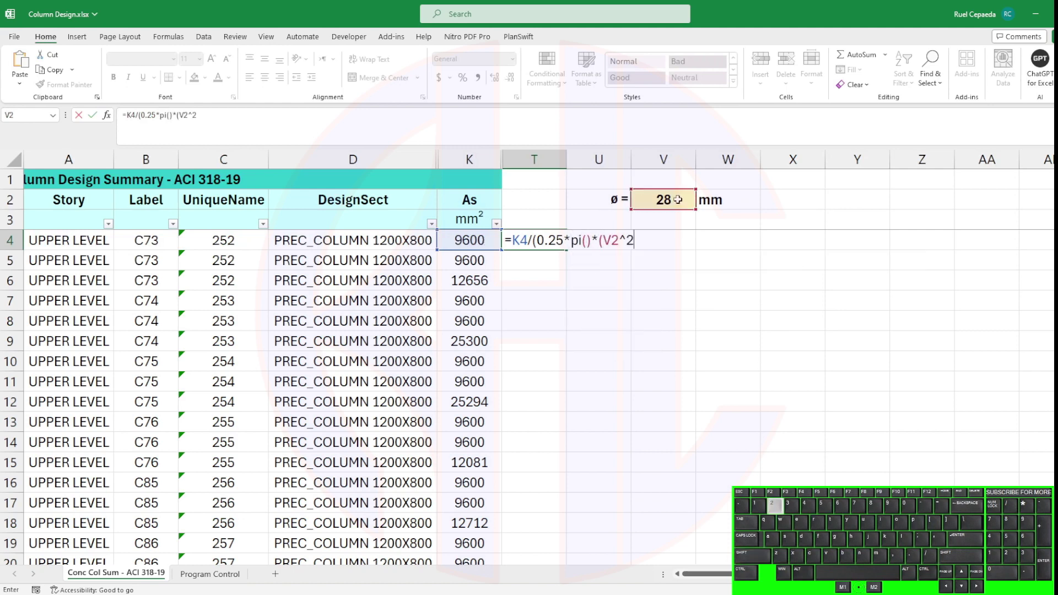
text()))
key(Return)
key(Up)
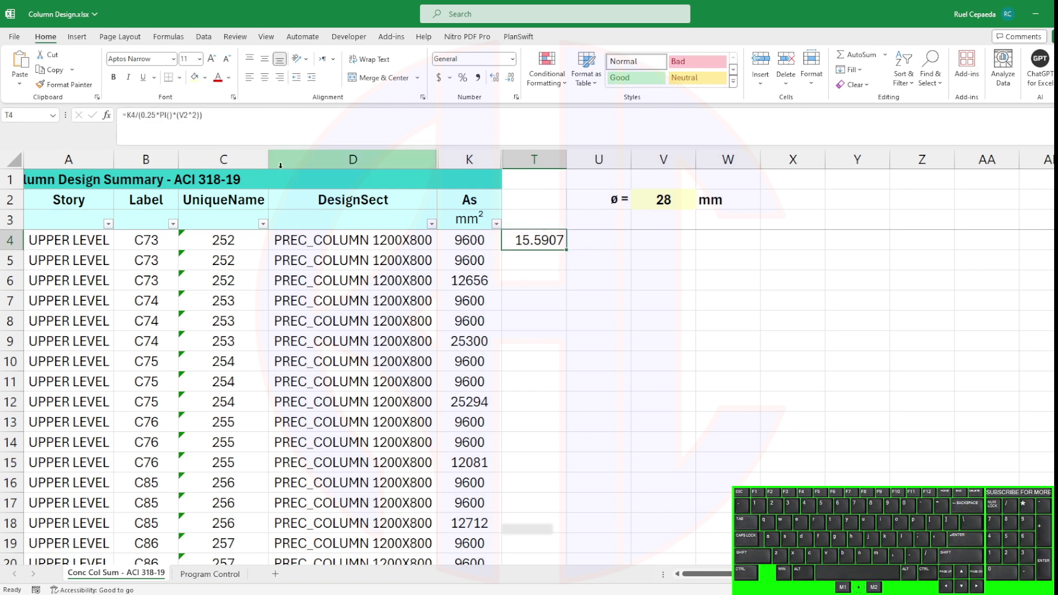
Copy the As header cells K2:K3 to T2:T3 above the bar quantity.
click(547, 218)
drag(472, 204, 474, 219)
key(ctrl+c)
click(527, 203)
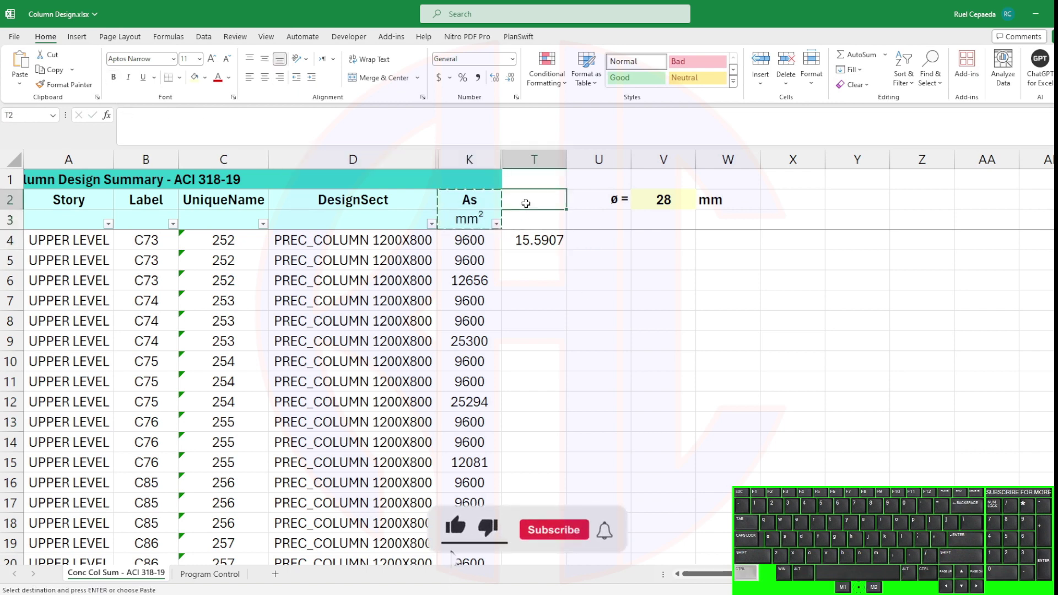
key(ctrl+v)
scroll(689, 287, down, 3)
click(727, 301)
key(Escape)
Rename the copied header to Qty in cell T2 and pcs in cell T3.
scroll(642, 271, up, 3)
click(534, 199)
text(Qty)
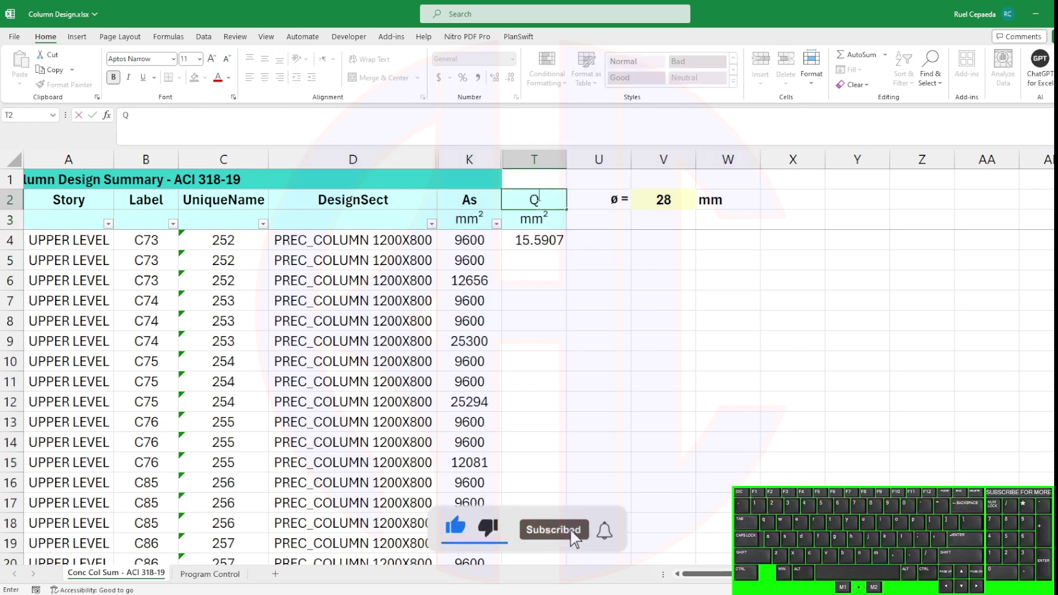
key(Return)
text(pcs)
key(Return)
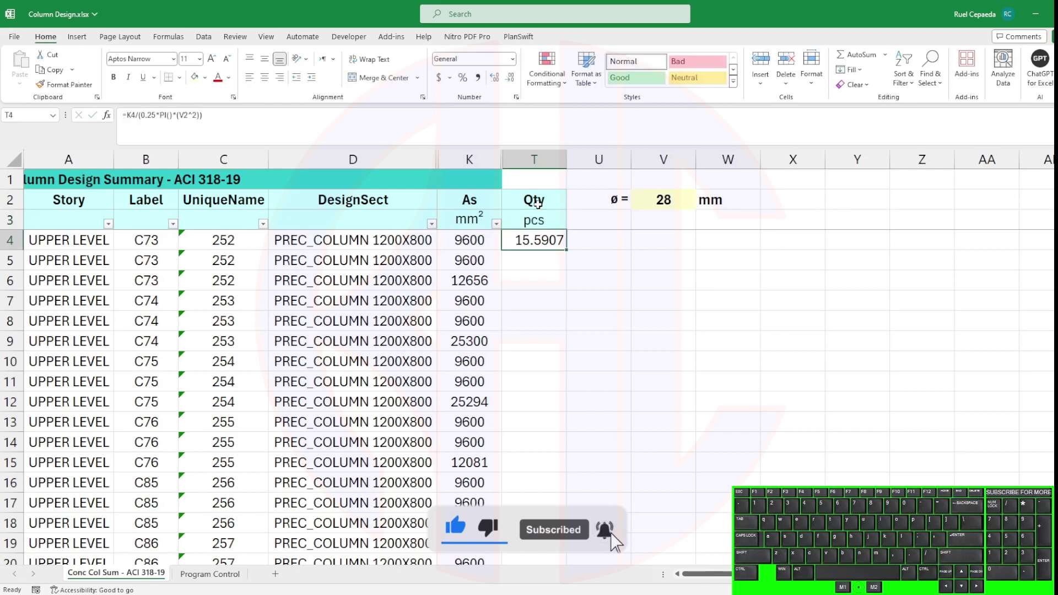
Wrap the formula in cell T4 in ROUNDUP with 0 decimal digits.
click(153, 135)
click(126, 115)
text(roundu)
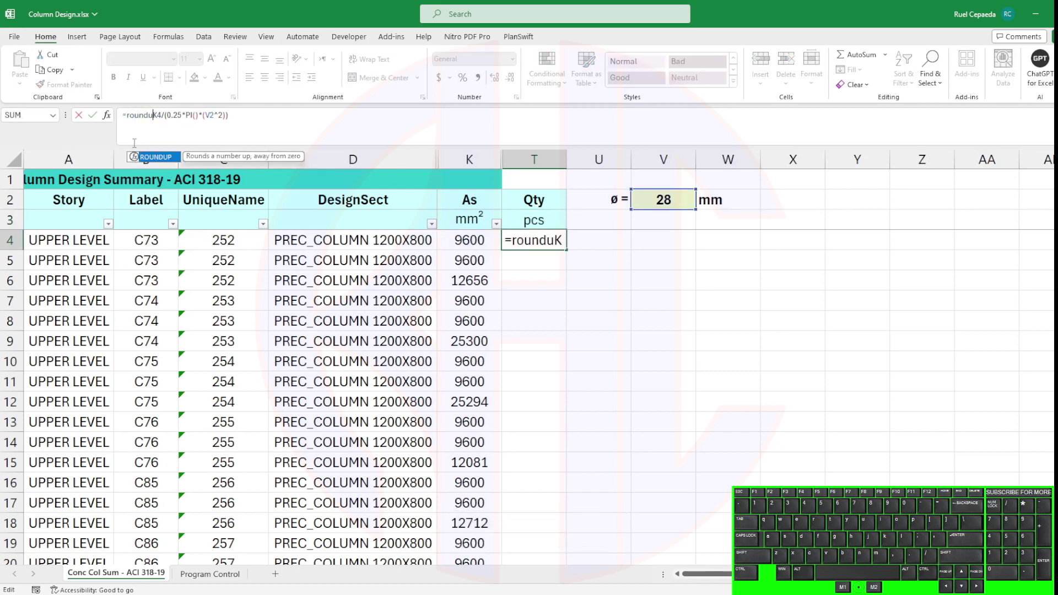
text(p()
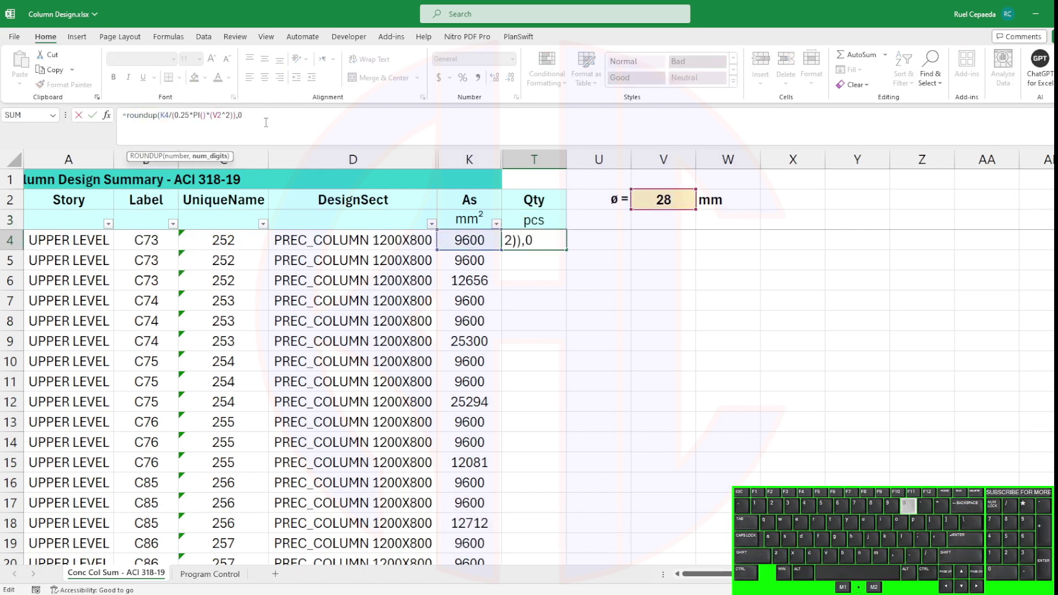
text())
key(Return)
key(ctrl+z)
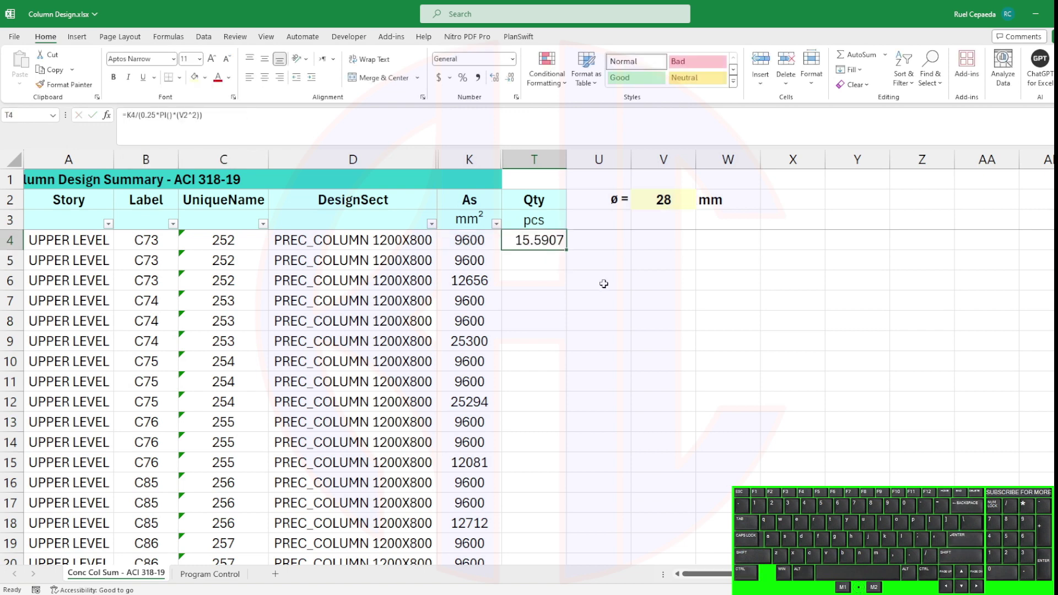
key(ctrl+y)
Centre the contents of column T horizontally.
click(534, 159)
click(264, 76)
click(599, 301)
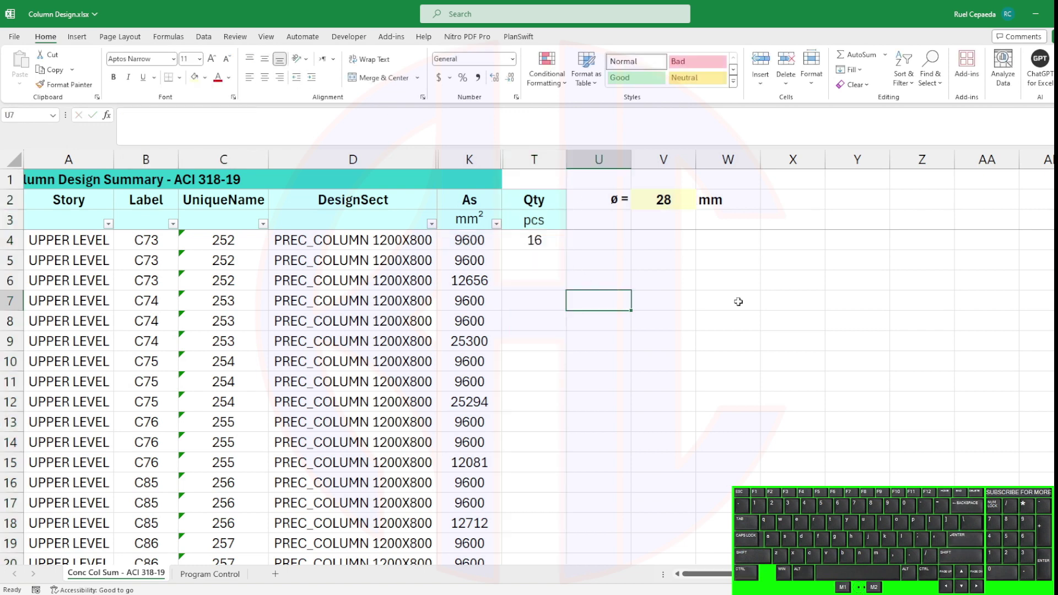
click(748, 299)
Try to fill the bar quantity formula from T4 down the Qty column.
click(539, 242)
click(638, 304)
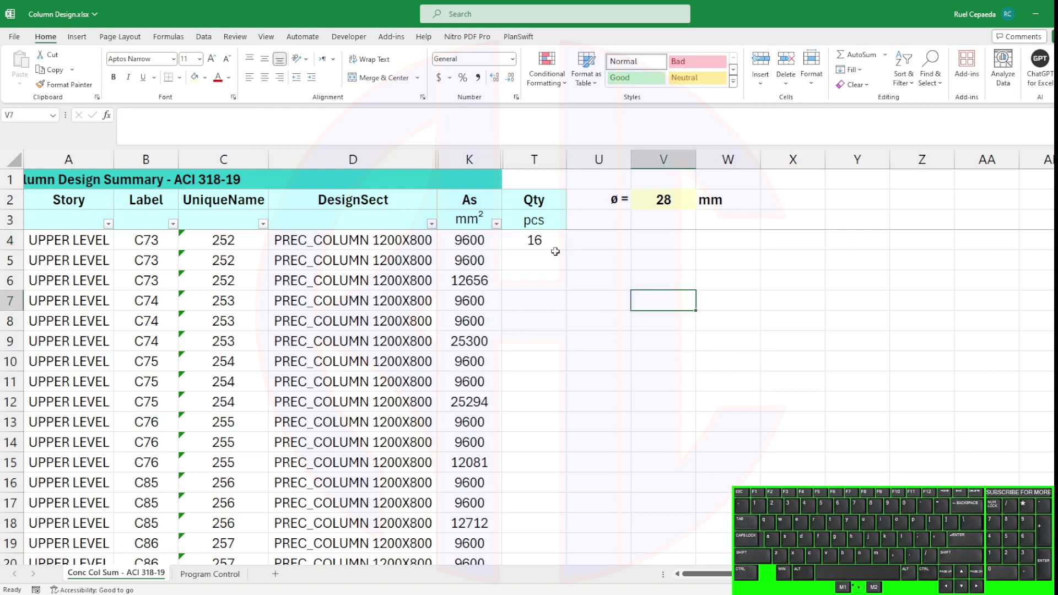
click(554, 246)
double_click(567, 250)
click(609, 260)
Make the diameter reference in the T4 formula absolute as $V$2.
click(534, 241)
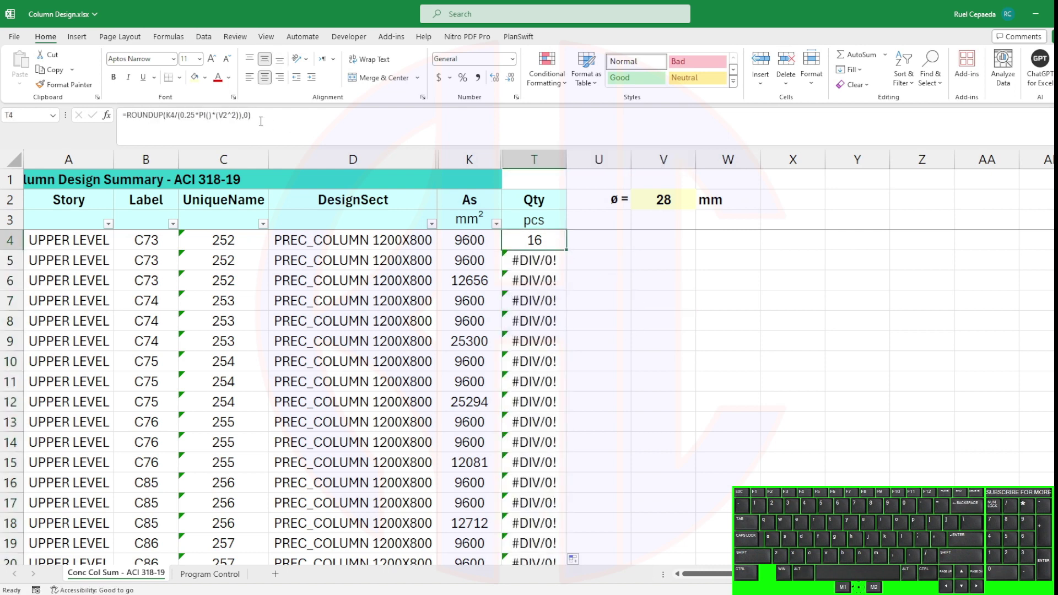
click(223, 114)
key(Return)
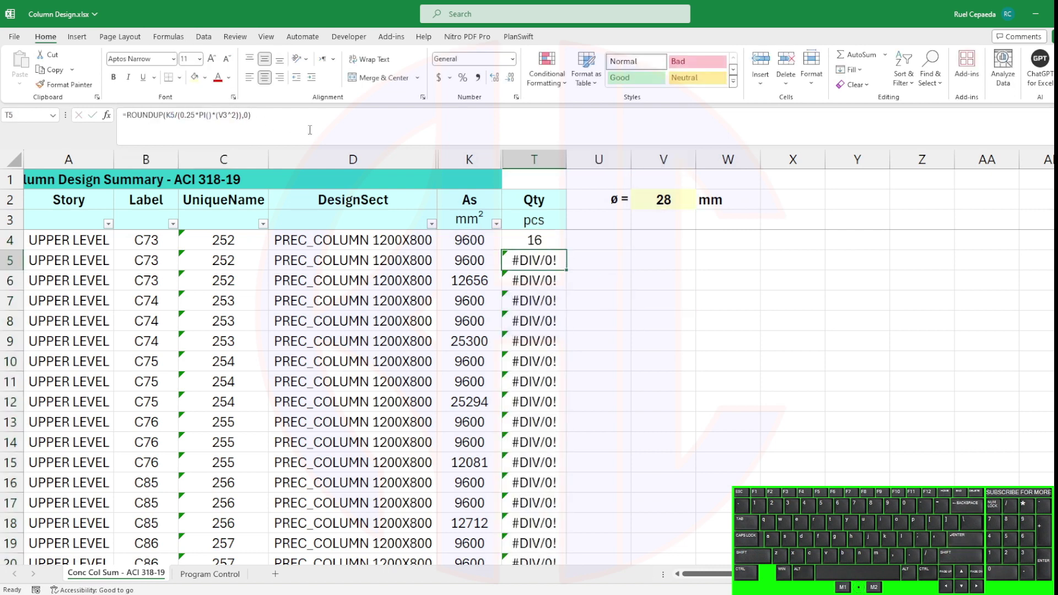
Fill the corrected T4 formula with the $V$2 reference down the Qty column.
click(559, 244)
double_click(567, 250)
click(617, 261)
mouse_move(1055, 165)
mouse_down()
mouse_move(1055, 176)
mouse_move(1054, 165)
mouse_up()
click(664, 321)
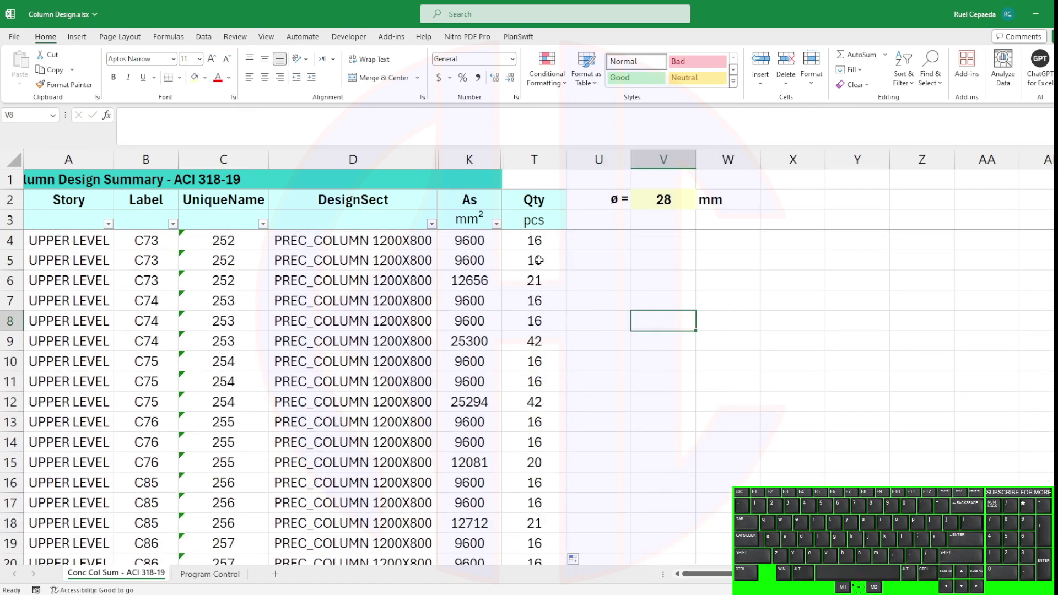
click(534, 240)
click(601, 241)
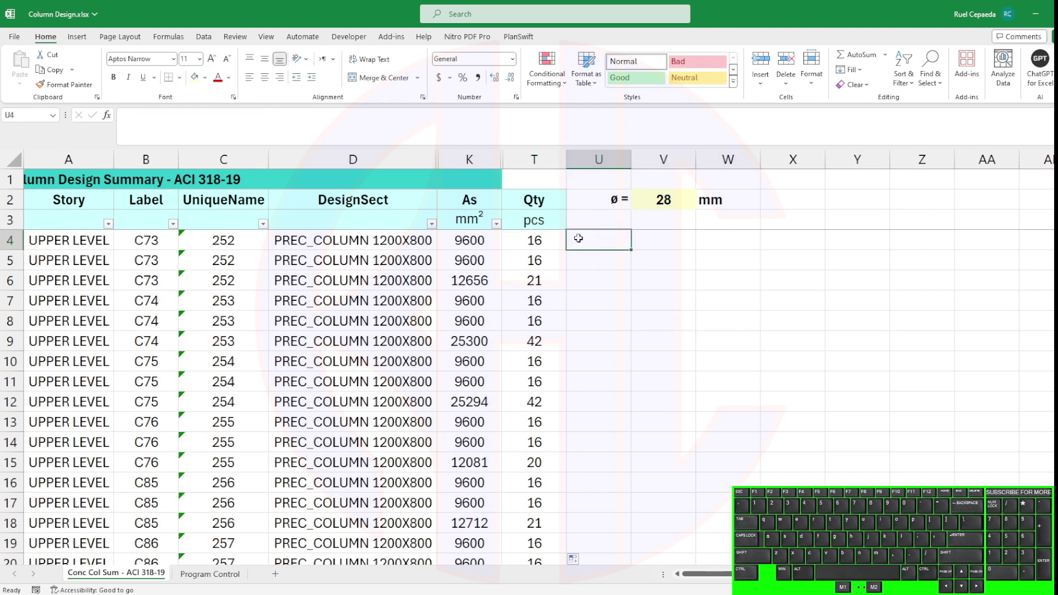
text(=mod()
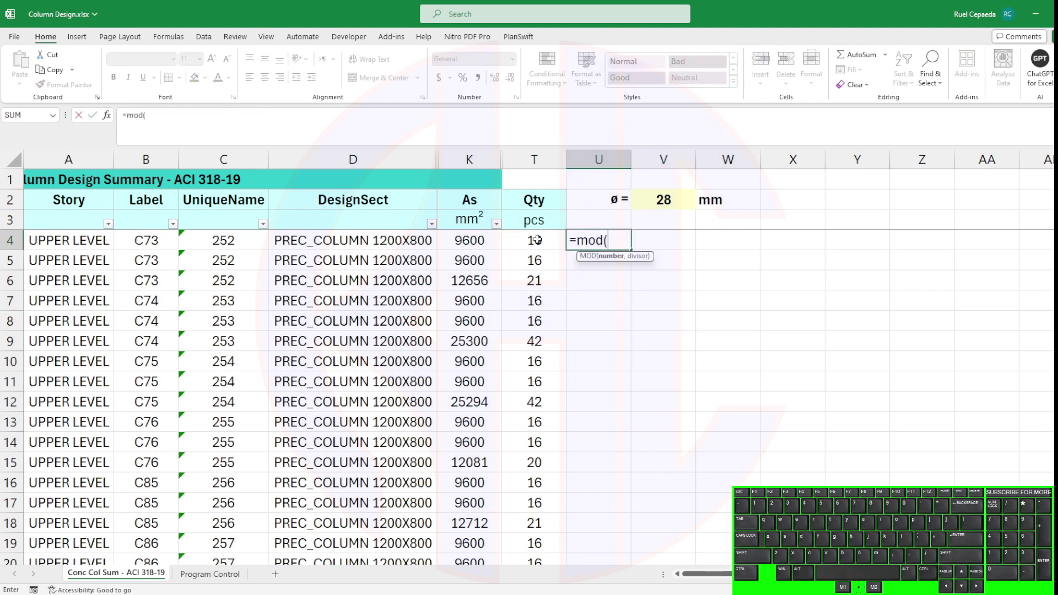
key(Escape)
Try to nest the ROUNDUP bar quantity formula in T4 inside IF(MOD( and copy the ROUNDUP expression.
click(533, 241)
click(267, 127)
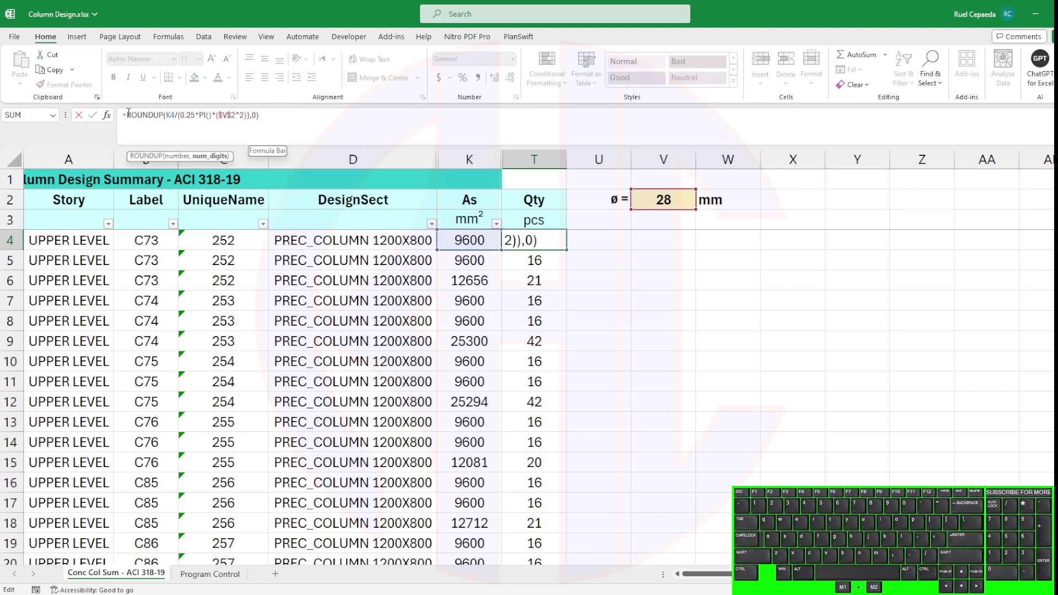
click(127, 115)
text(mod()
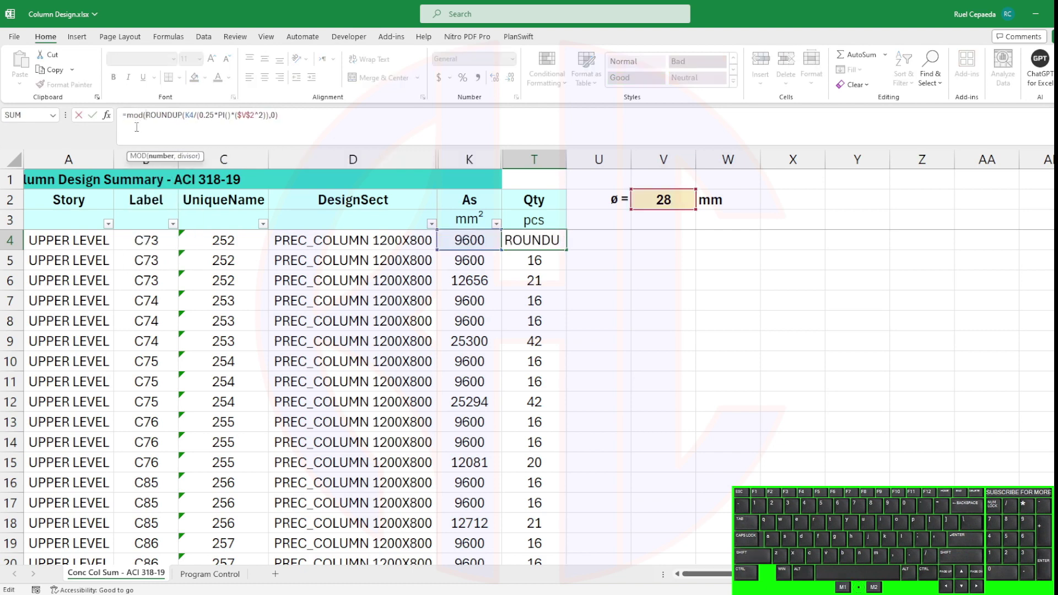
drag(145, 115, 127, 115)
text(if()
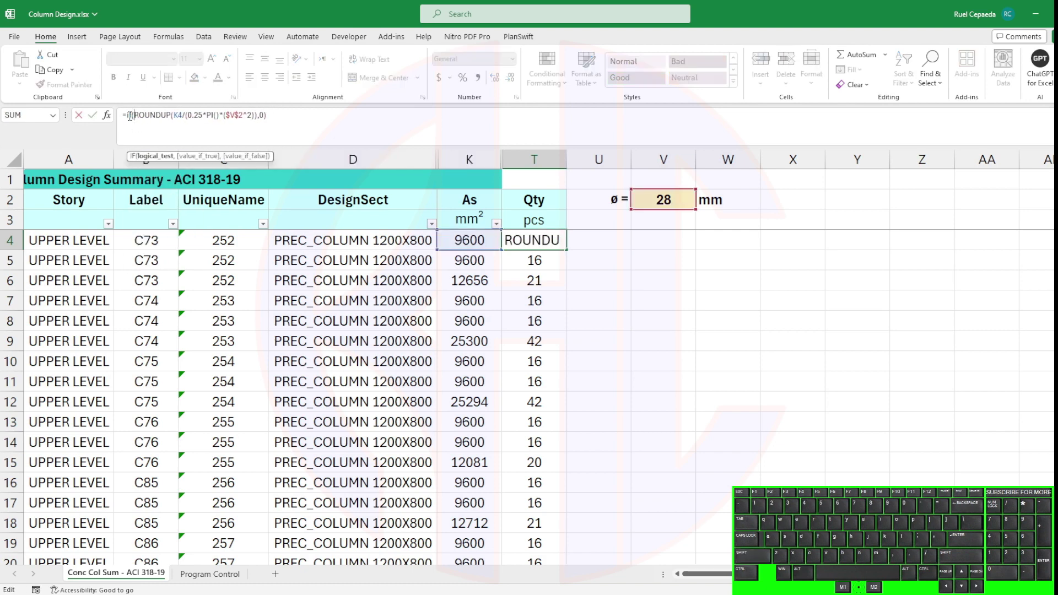
text(mod()
drag(299, 117, 154, 115)
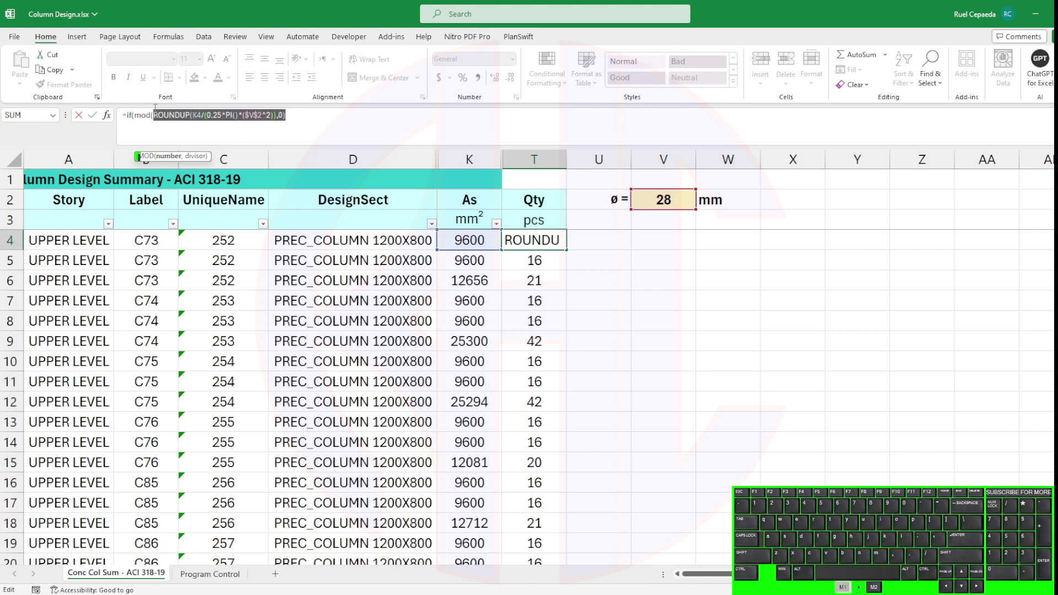
key(ctrl+c)
click(156, 115)
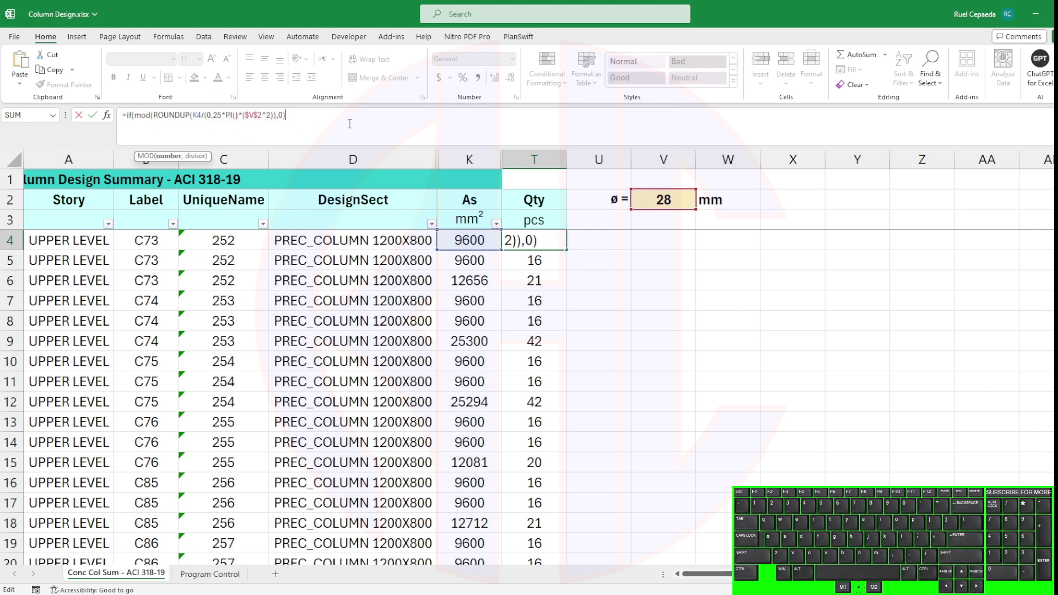
Try the T4 formula as only MOD around the ROUNDUP expression, with no IF and no divisor value.
click(135, 116)
key(BackSpace)
key(BackSpace)
key(BackSpace)
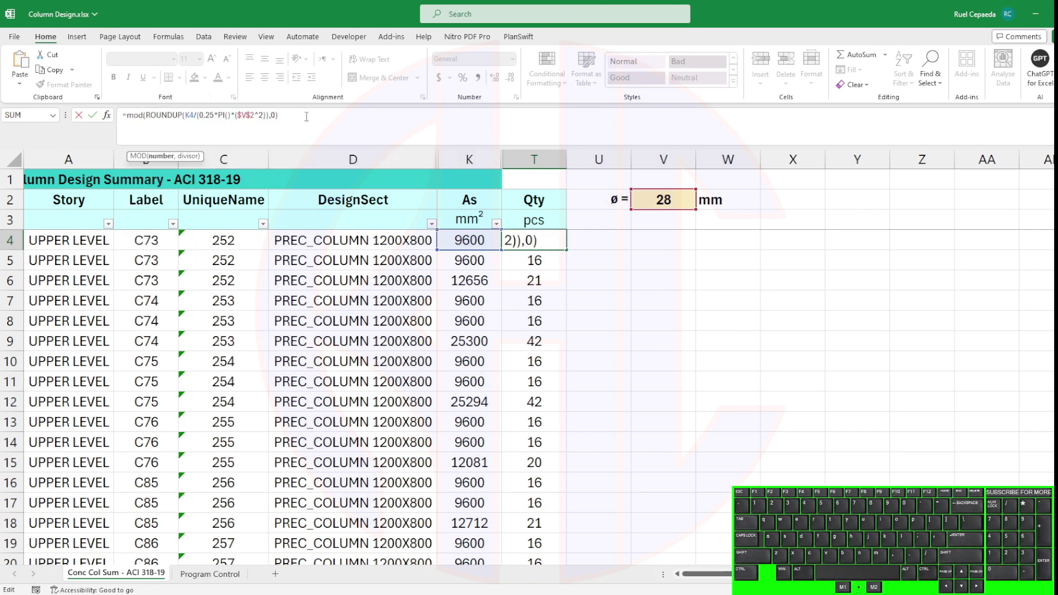
key(Return)
key(Return)
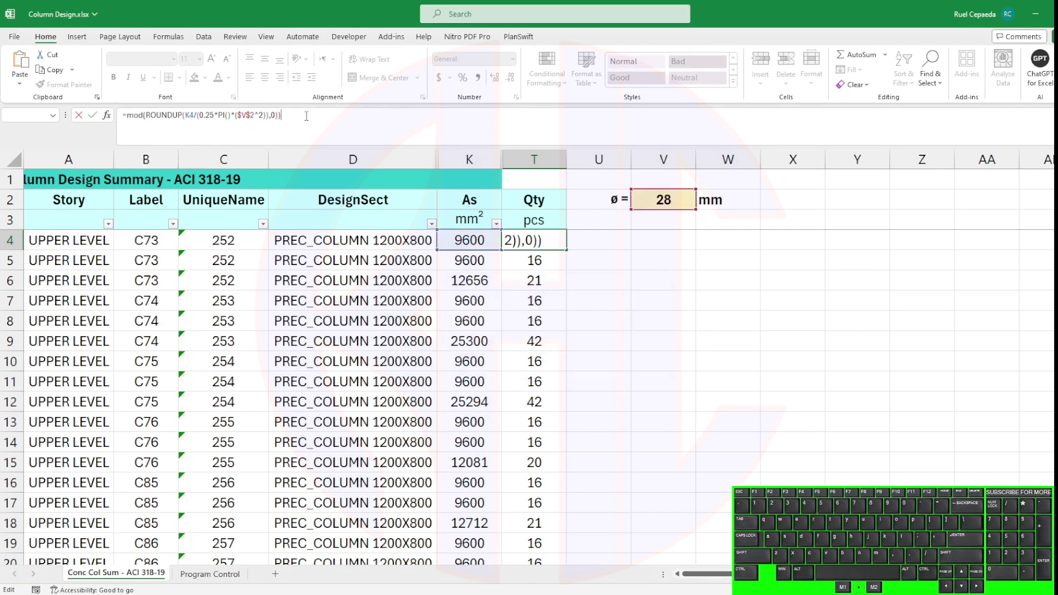
text())
key(Return)
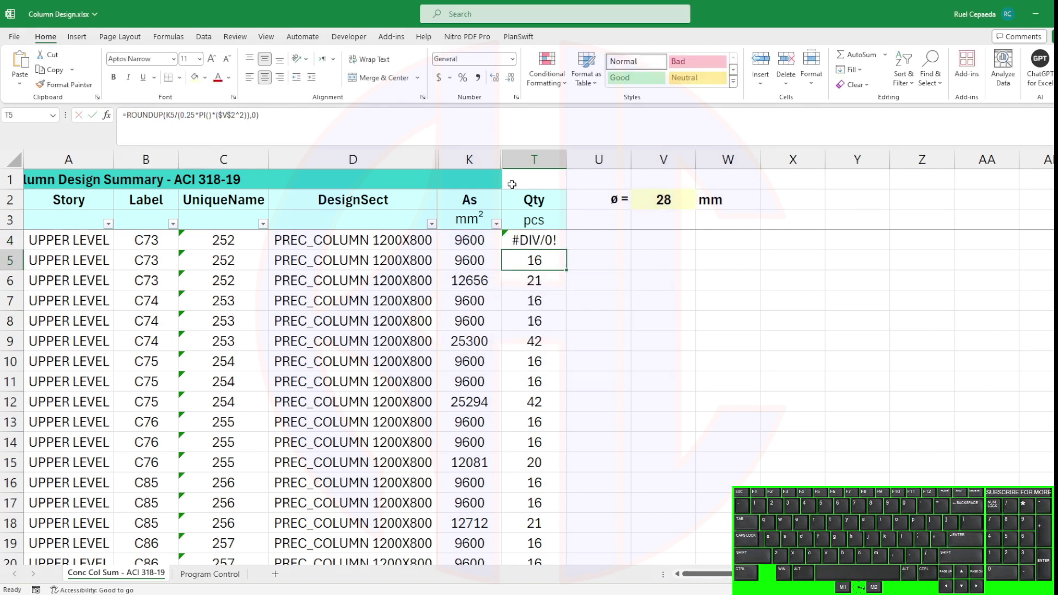
Try 1 as the MOD divisor in the T4 formula.
key(Up)
click(194, 122)
click(285, 114)
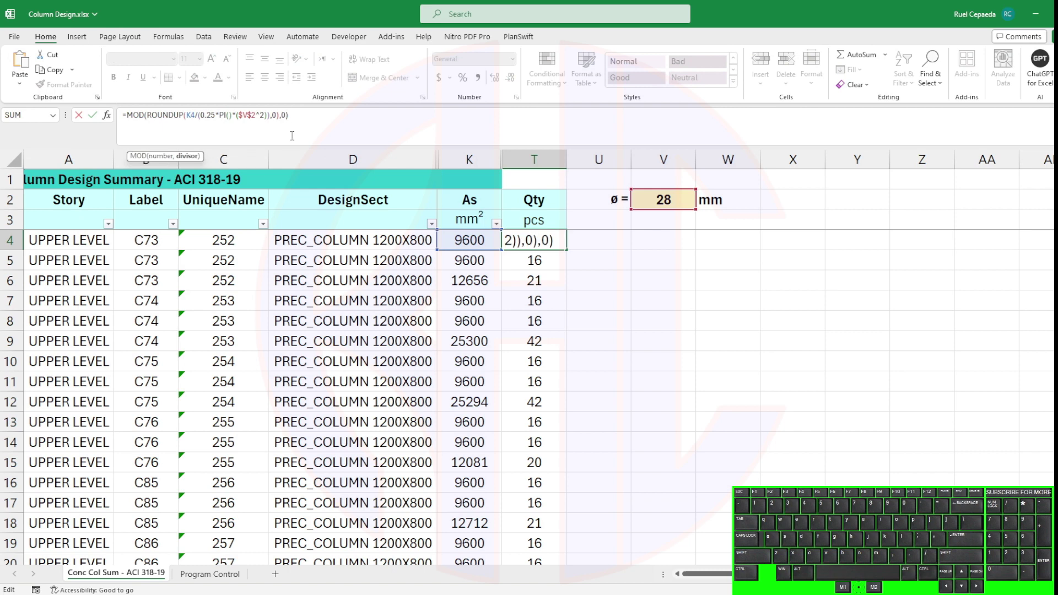
key(Return)
click(515, 234)
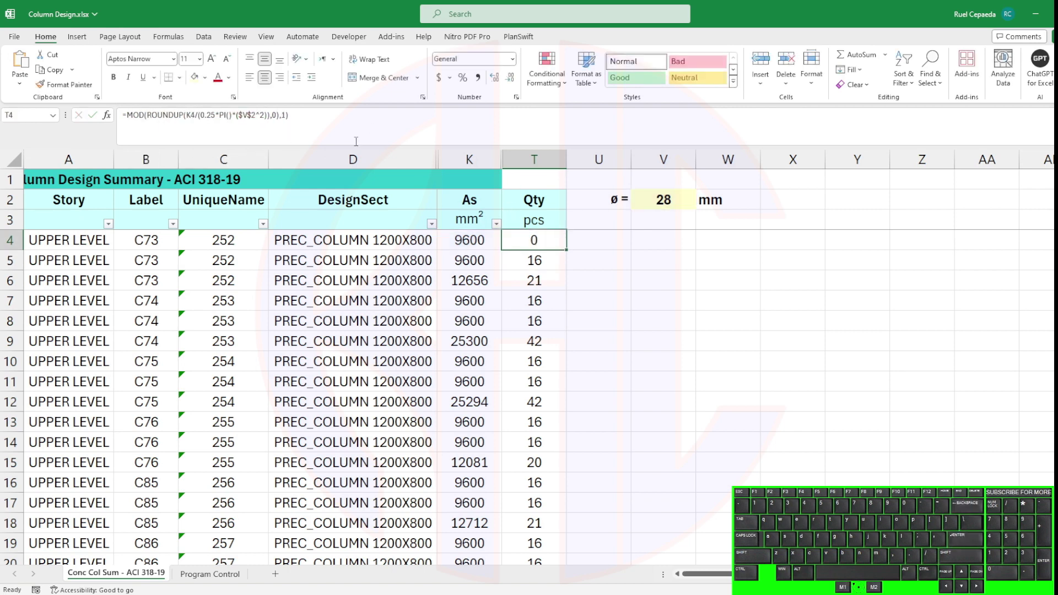
Try 2 and -1 as the MOD divisor in the T4 formula.
click(286, 114)
key(Return)
key(Up)
click(286, 114)
key(BackSpace)
text(2)
key(BackSpace)
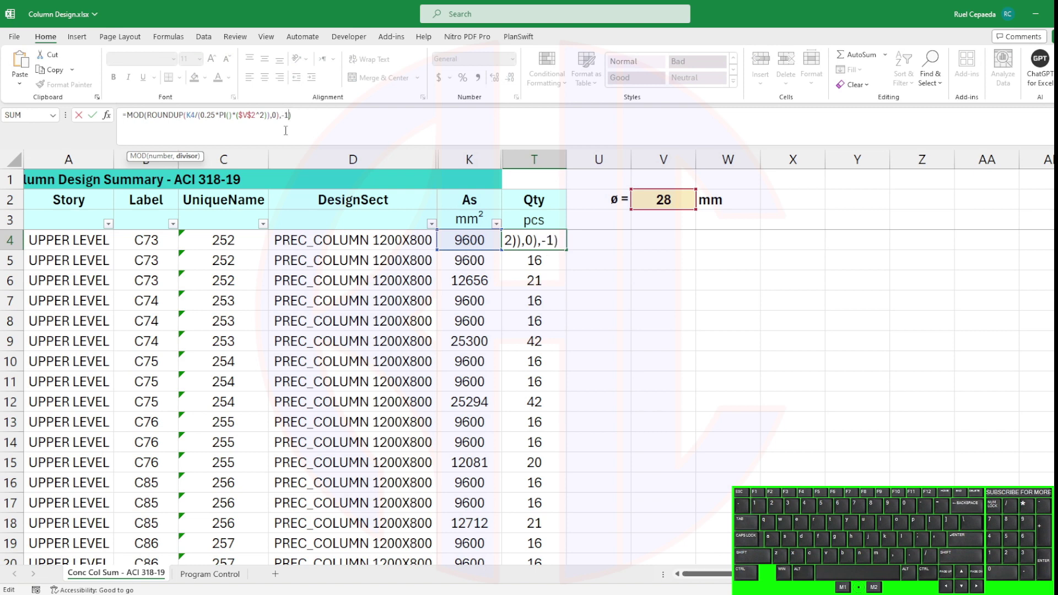
text(1)
key(Return)
key(Up)
click(286, 144)
key(Return)
Undo the MOD edits in T4 back to the plain ROUNDUP formula.
key(ctrl+z)
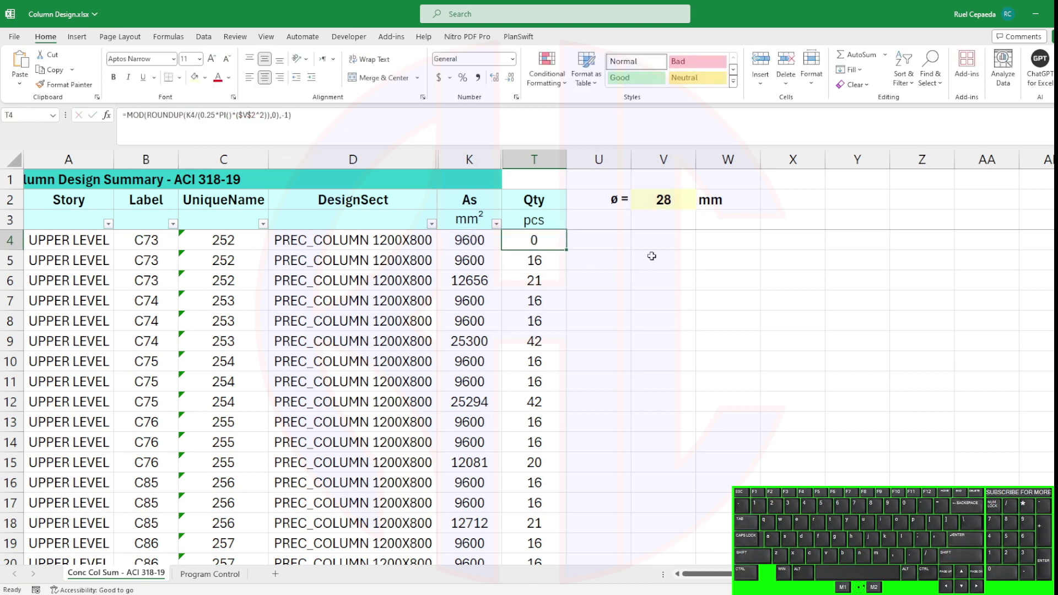
key(ctrl+z)
key(ctrl+z)
Switch to the browser, open chat.openai.com and ask ChatGPT about "mod excel formula".
click(639, 344)
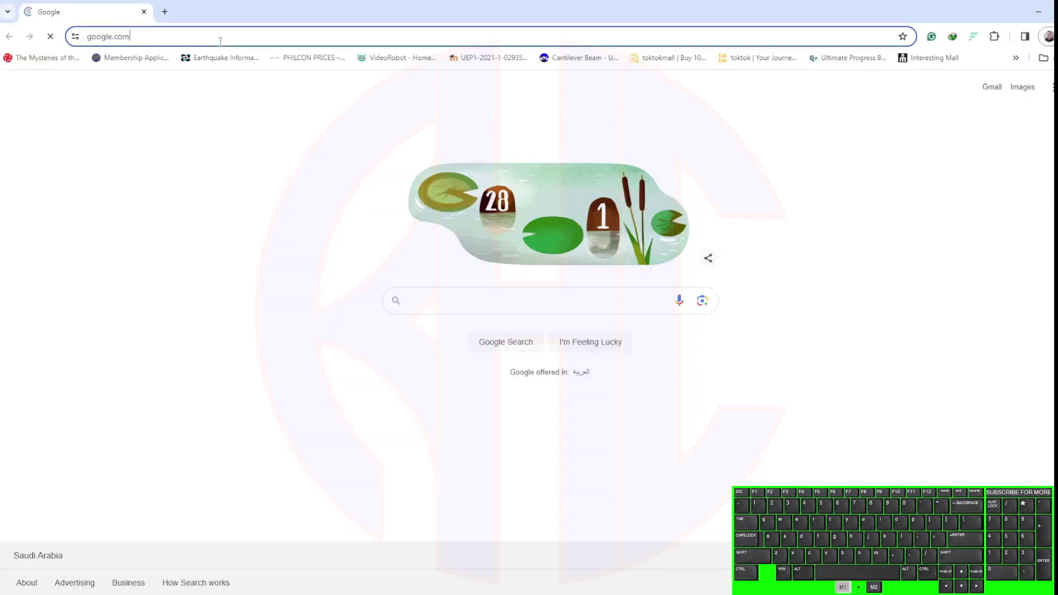
text(chat.openai.com)
key(Return)
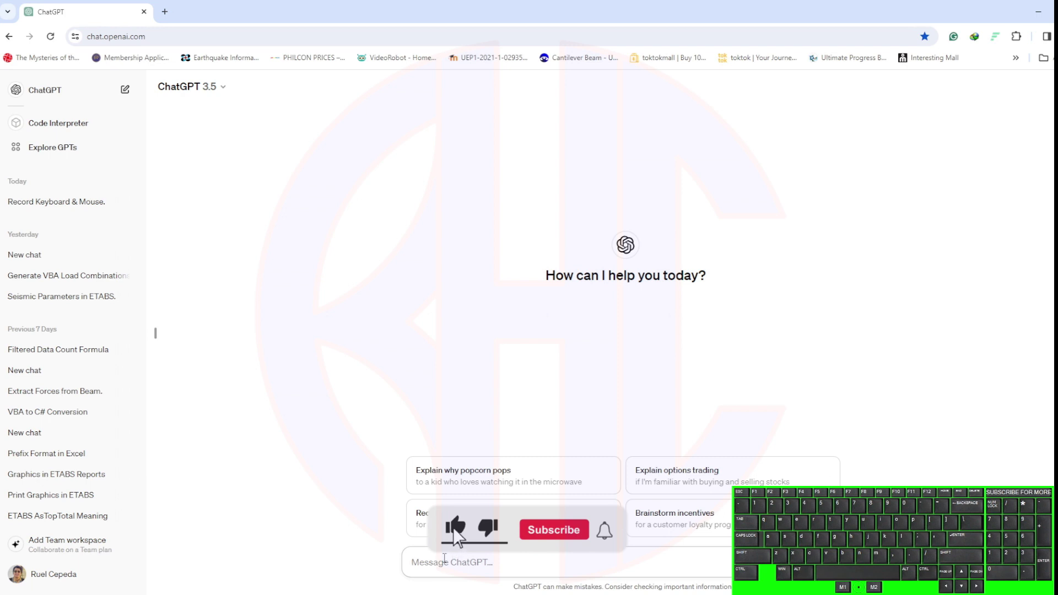
text(mod)
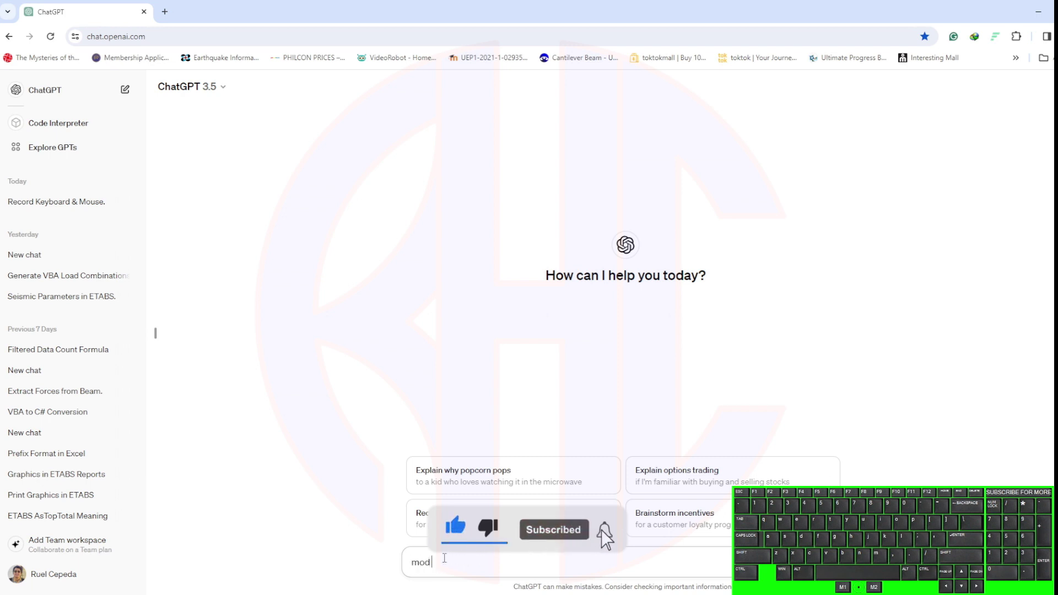
text( excel formula)
key(Return)
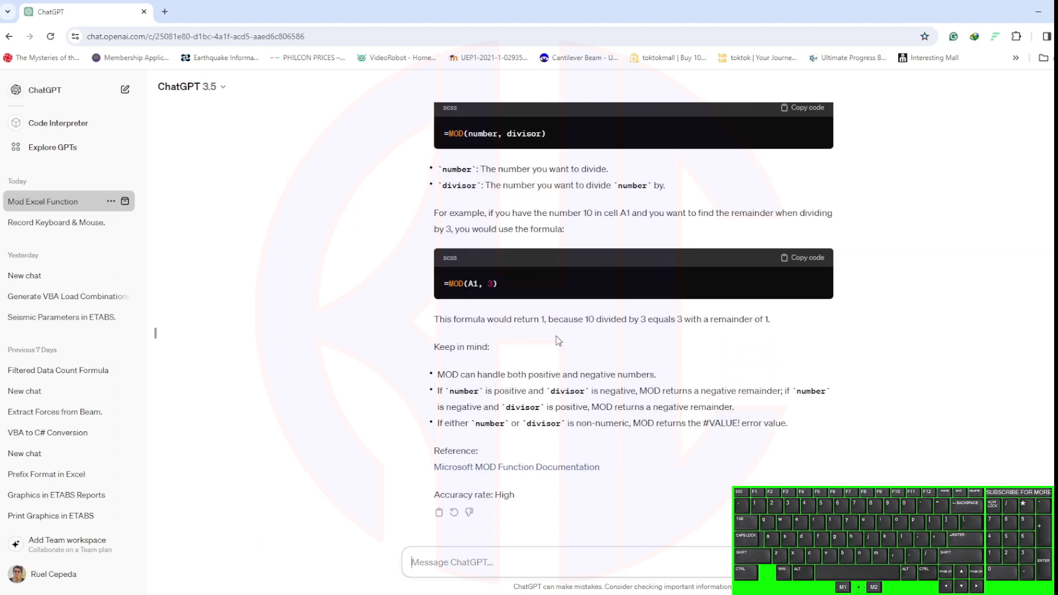
Examine the remainder example in ChatGPT's explanation of MOD and return to the Excel workbook.
drag(549, 319, 771, 323)
click(795, 356)
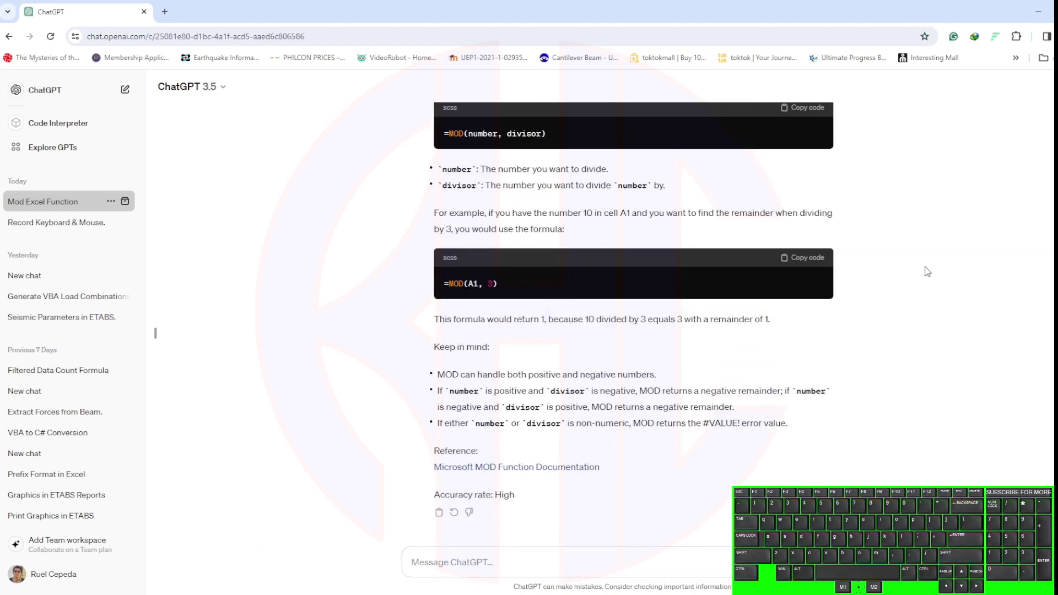
click(1041, 17)
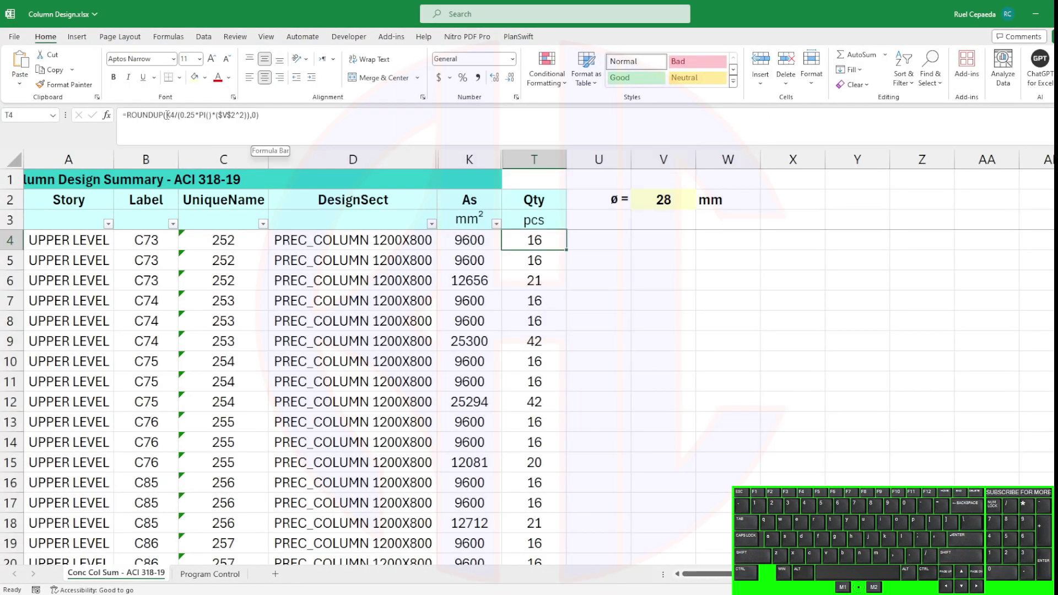
Copy the ROUNDUP expression in T4 and wrap it in MOD with divisor 3.
drag(127, 115, 249, 116)
key(ctrl+c)
click(127, 115)
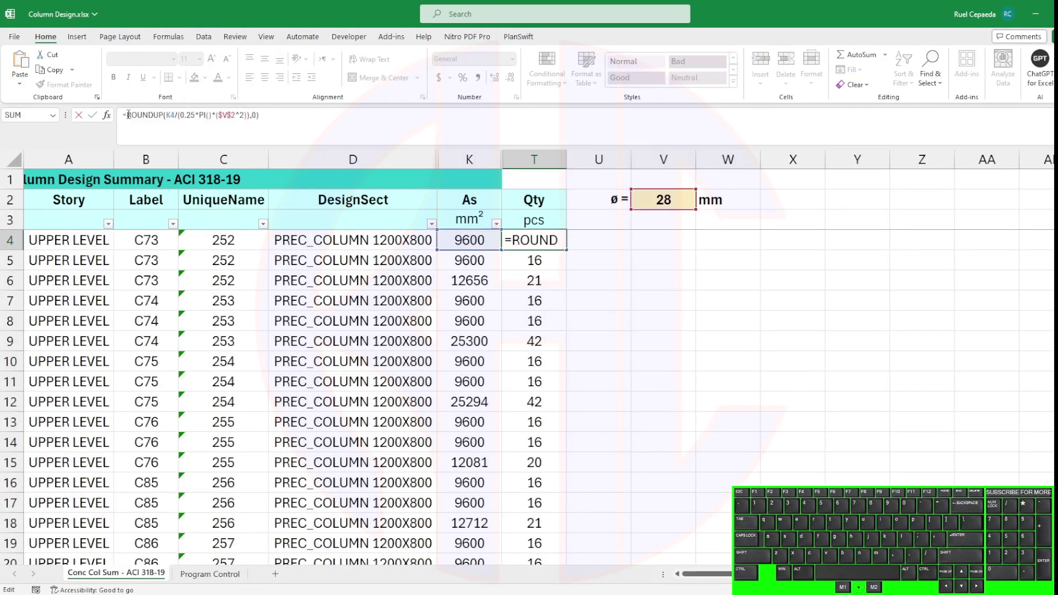
text(mod()
click(319, 120)
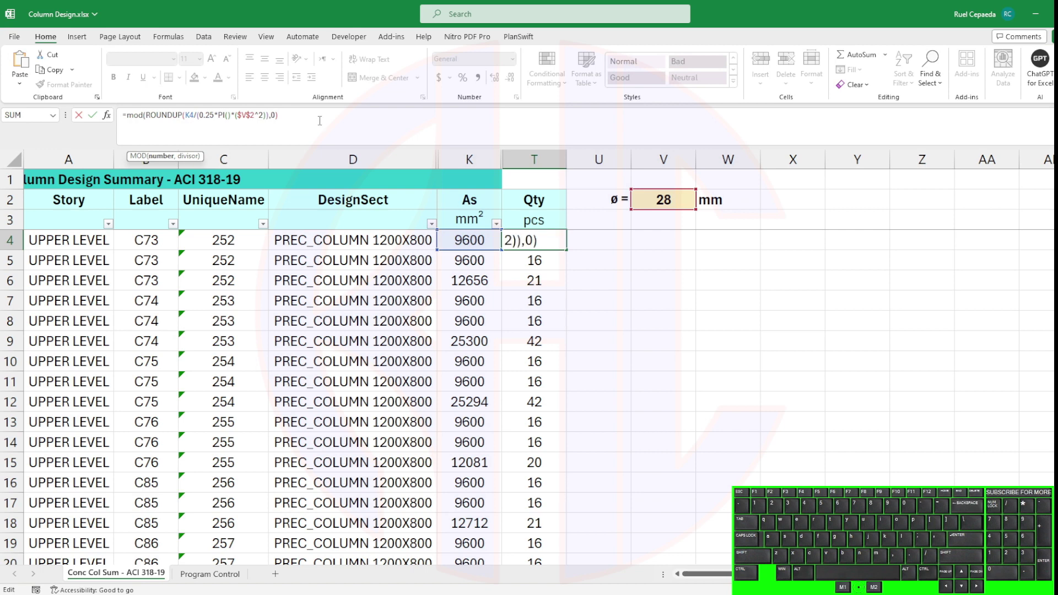
text(,3))
key(Return)
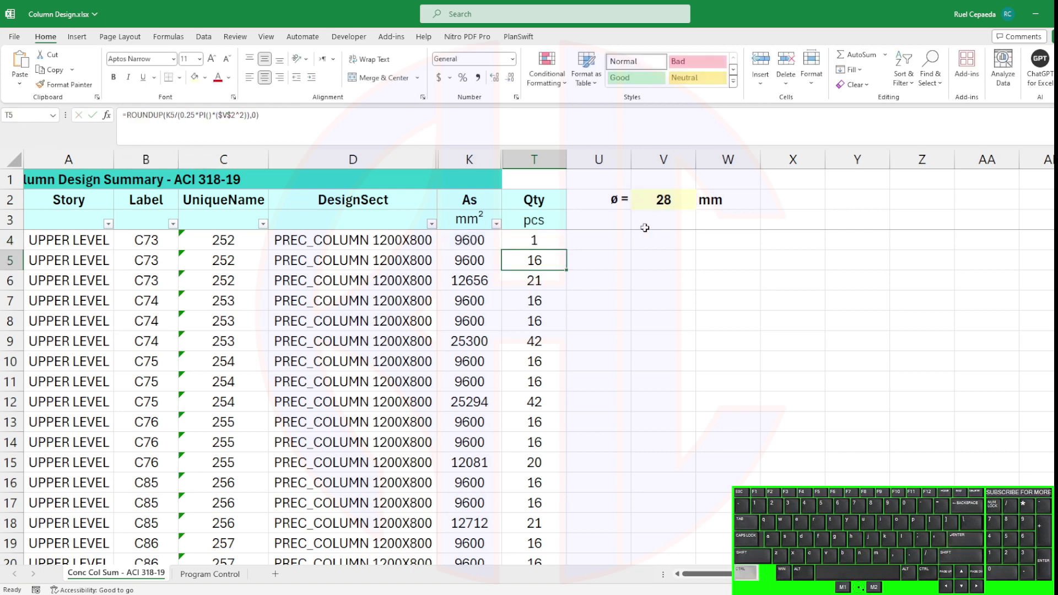
Extend the T4 formula with IF so that MOD equal to 1 gives the ROUNDUP expression, and otherwise the ROUNDUP expression plus 1.
key(Up)
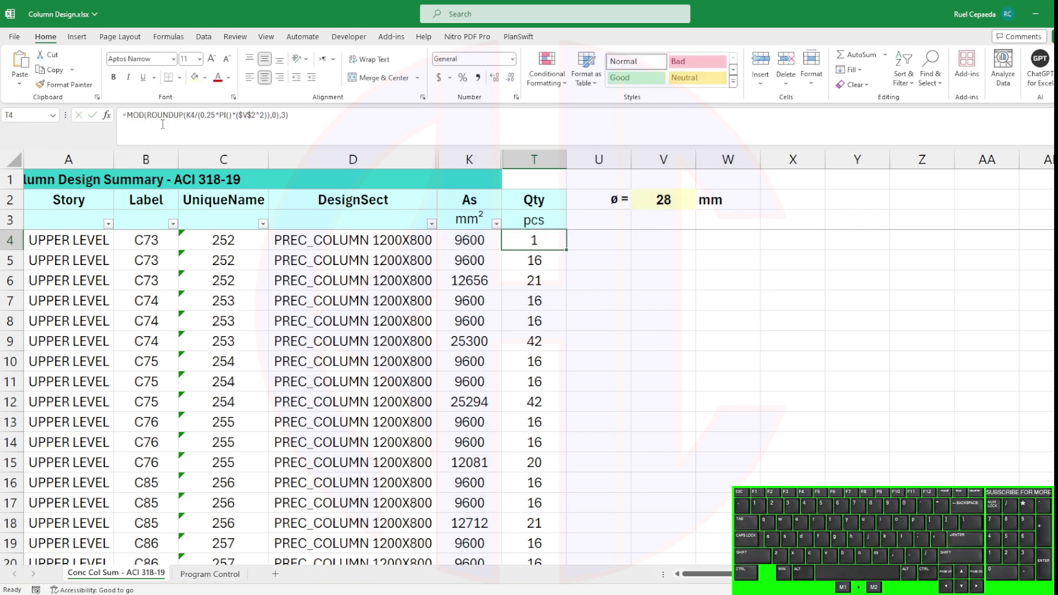
click(162, 124)
key(Home)
key(Right)
text(if()
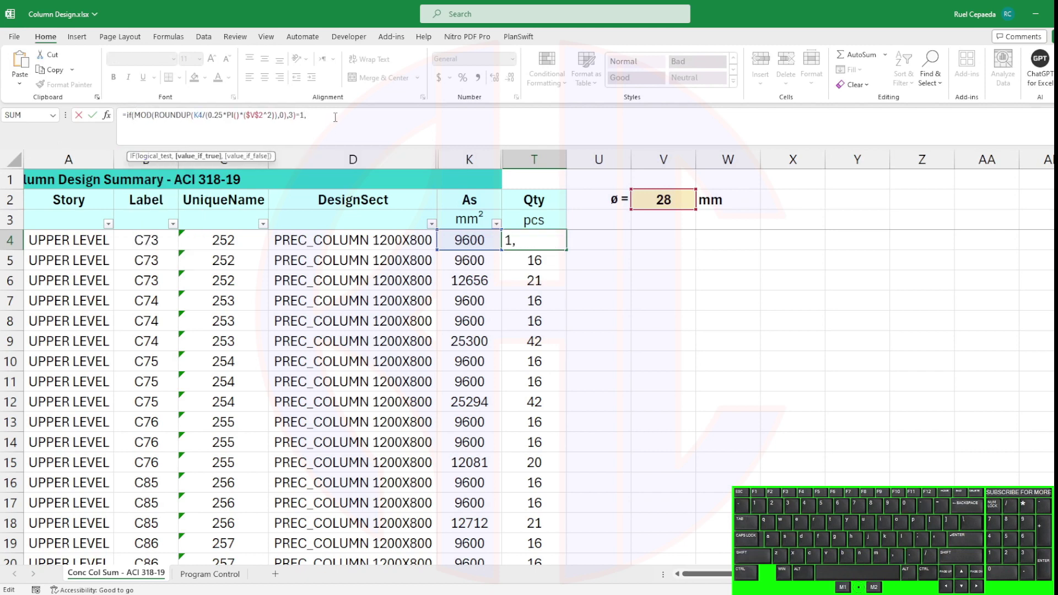
key(ctrl+v)
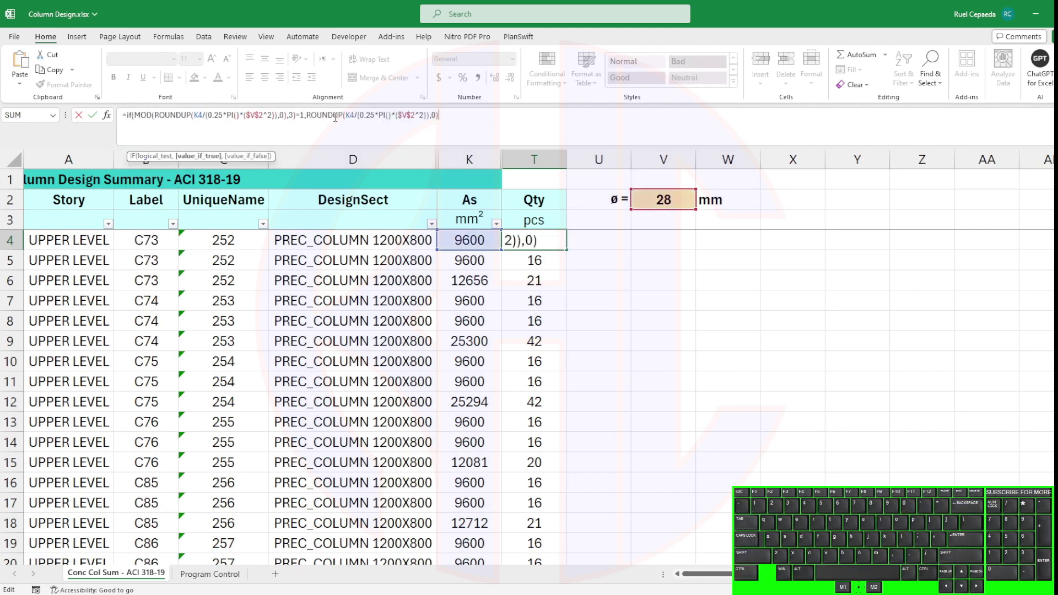
text(,)
key(ctrl+v)
text(+)
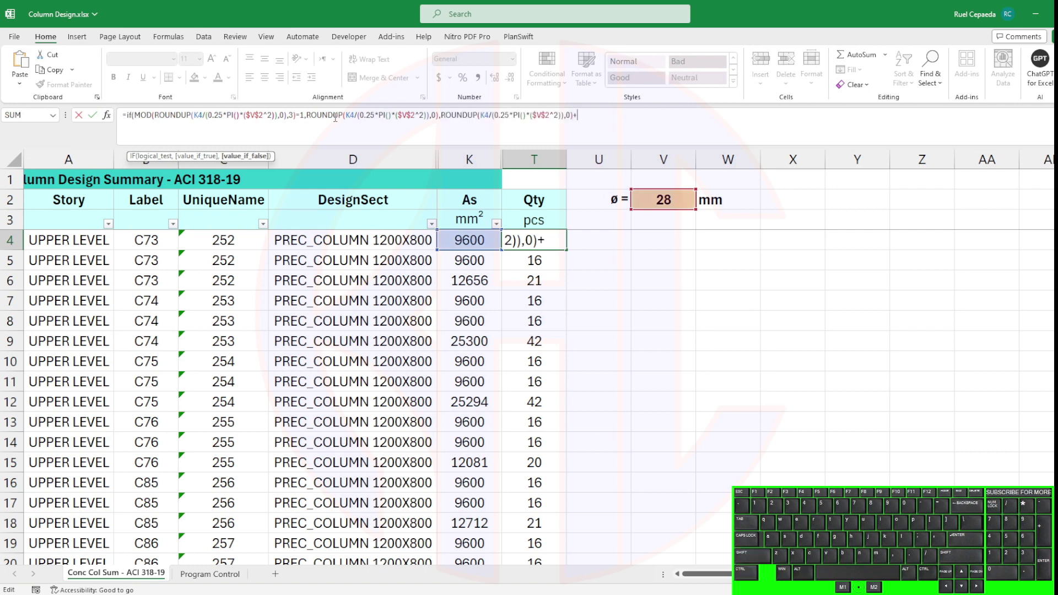
text(1)
key(Return)
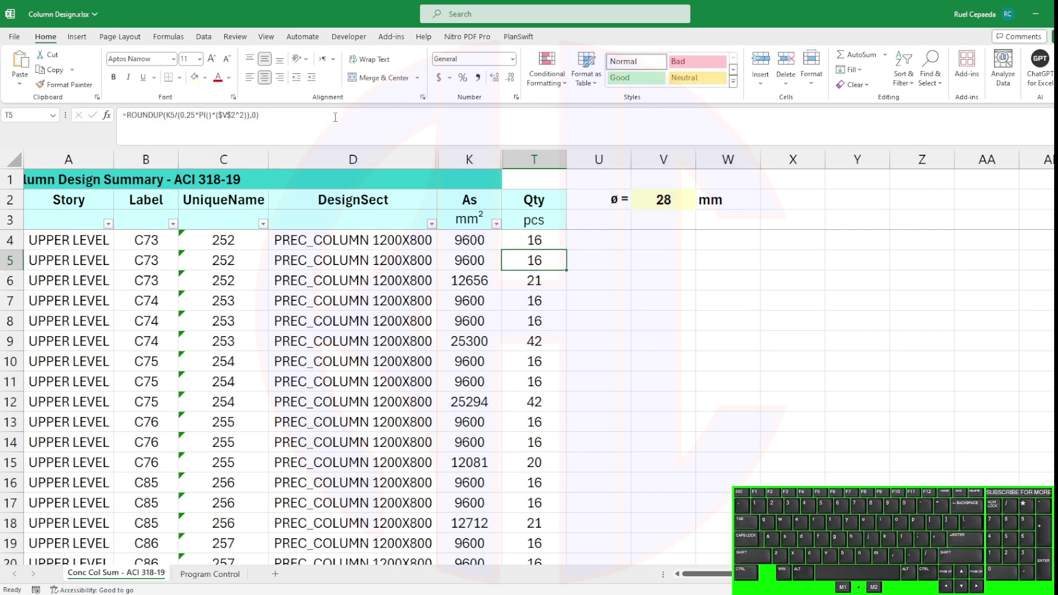
Try to fill the T4 IF/MOD formula down the Qty column, check T6 and undo the fill.
click(549, 237)
double_click(567, 252)
click(555, 280)
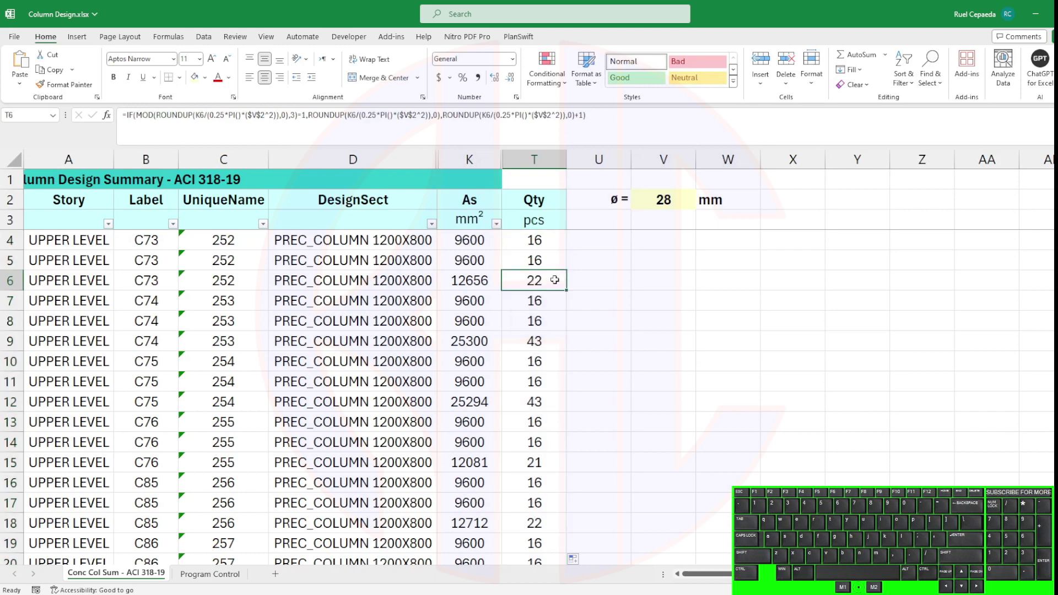
click(557, 246)
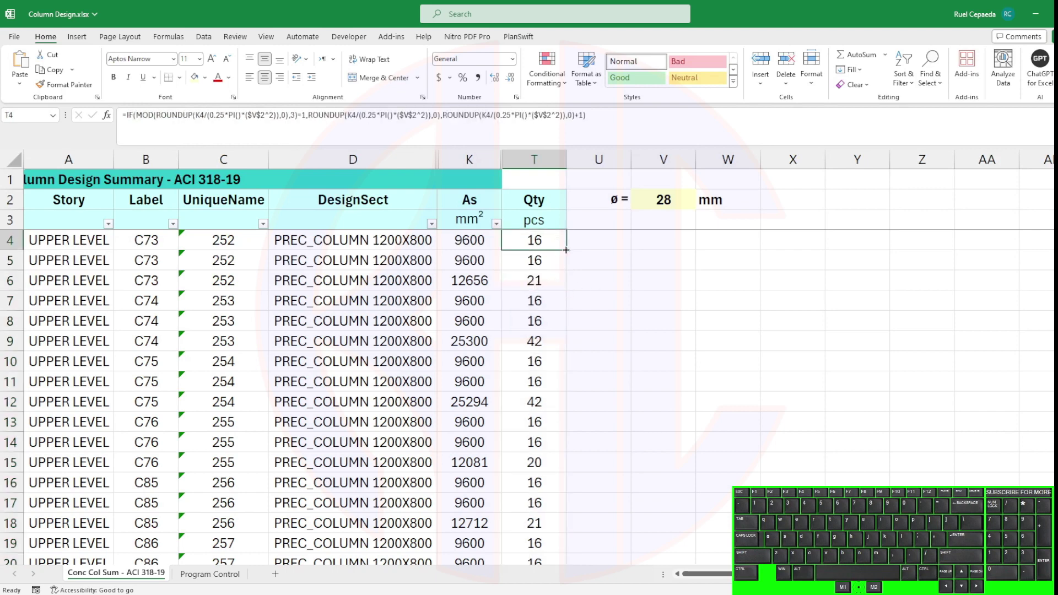
Repeat the fill of the T4 formula down the Qty column, check T30 and undo the fill again.
key(ctrl+shift+Down)
scroll(655, 335, down, 9)
scroll(647, 317, up, 3)
click(554, 396)
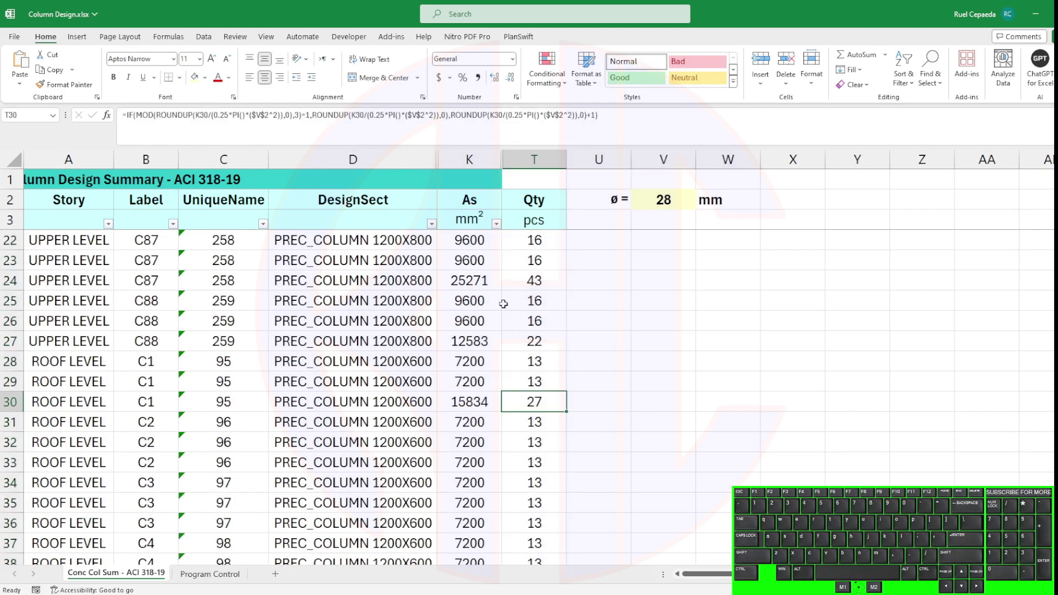
click(492, 131)
key(Escape)
key(ctrl+z)
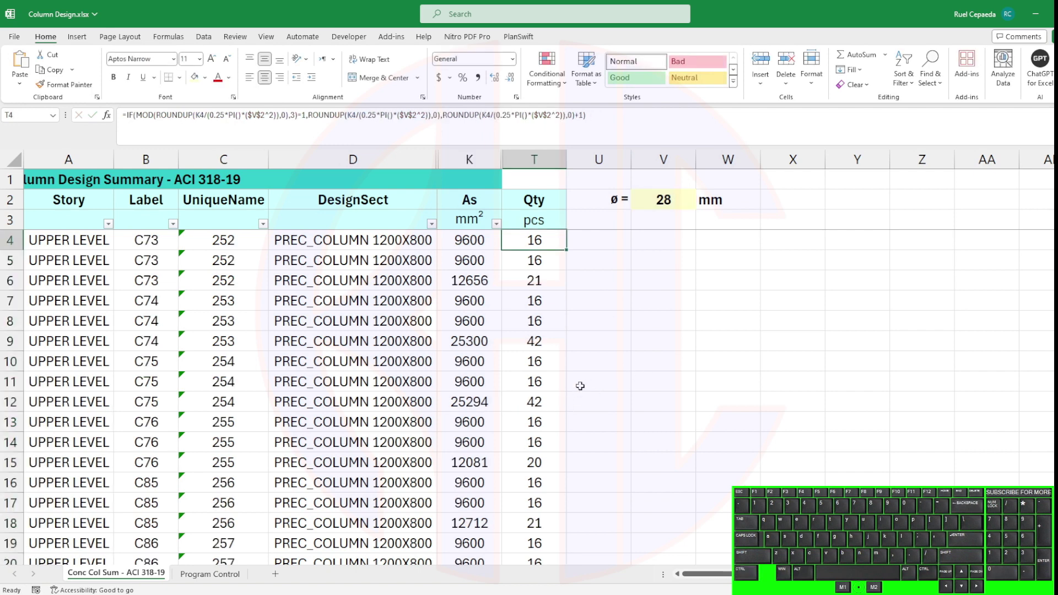
Fill the T4 IF/MOD formula down the Qty column only through the UPPER LEVEL rows, to T27.
scroll(581, 386, down, 6)
click(545, 341)
scroll(547, 341, up, 6)
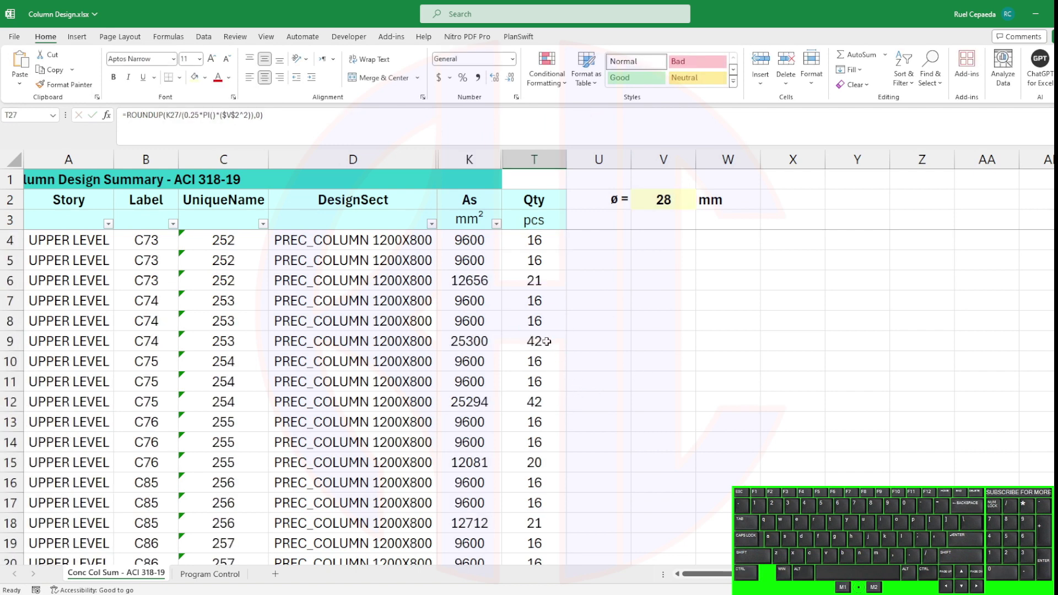
click(549, 238)
drag(565, 250, 566, 528)
scroll(604, 434, down, 4)
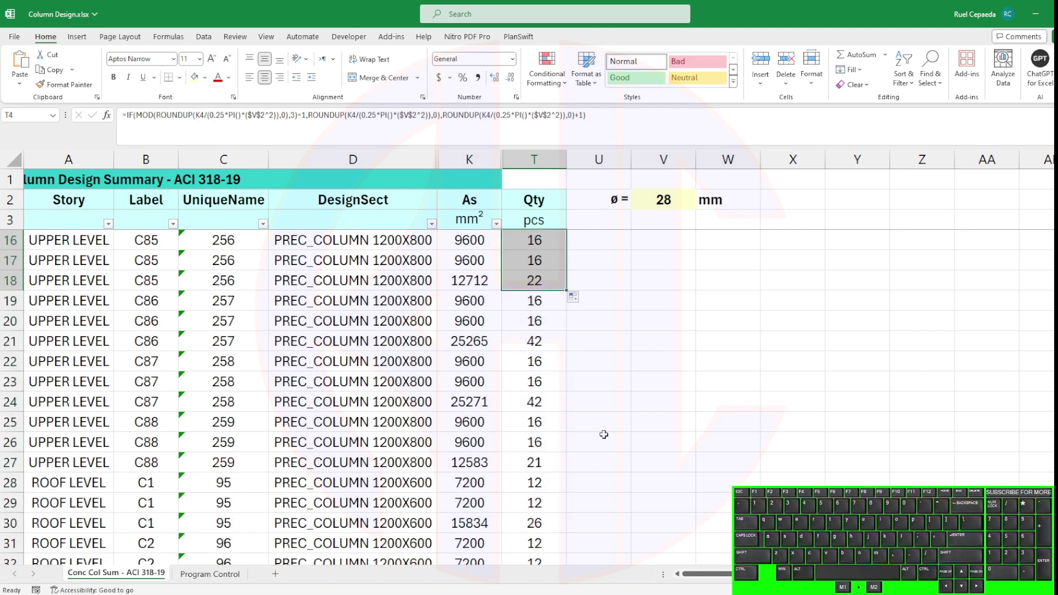
drag(566, 290, 567, 471)
scroll(589, 395, down, 3)
Try to extend the filled formula from T27 into the ROOF LEVEL rows, shrink the range, and undo the extension.
drag(567, 291, 568, 553)
scroll(584, 504, down, 2)
scroll(584, 504, down, 1)
drag(566, 372, 566, 251)
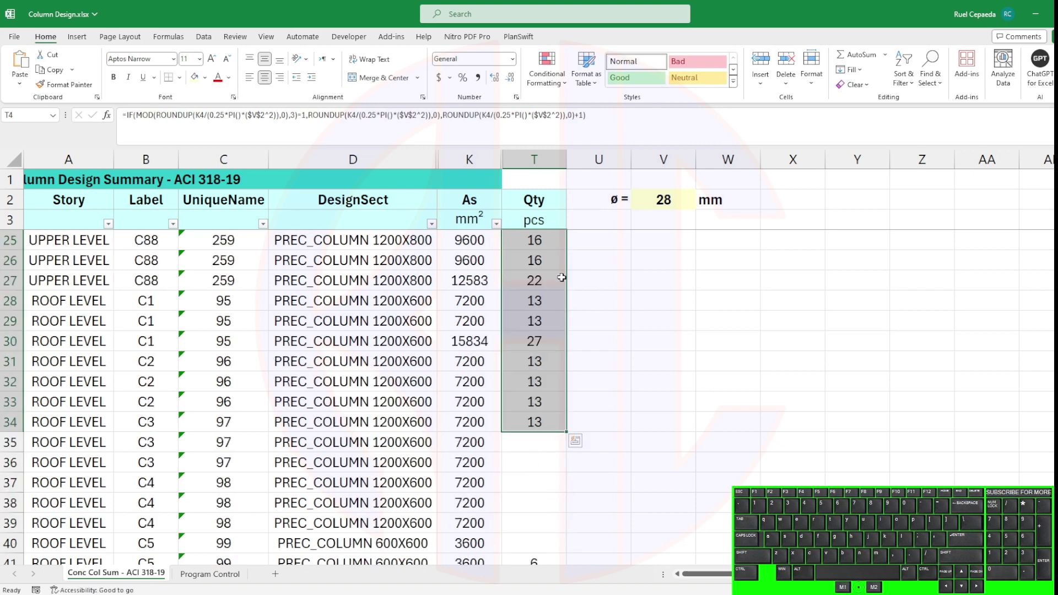
scroll(612, 354, up, 4)
scroll(611, 354, up, 4)
key(ctrl+z)
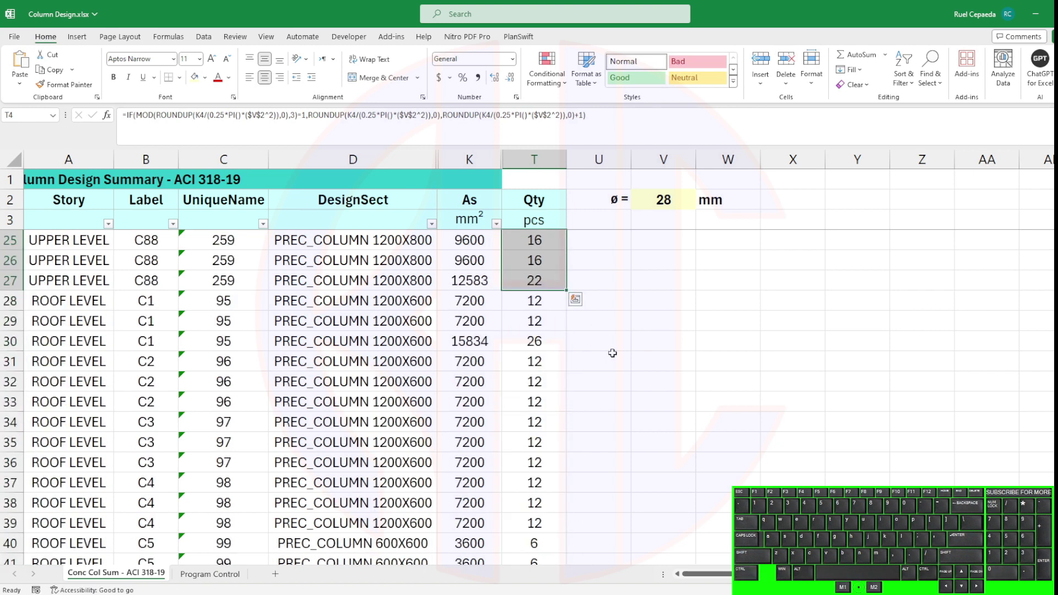
Inspect the filled bar quantity formulas in the UPPER LEVEL rows, including T24.
scroll(612, 354, up, 3)
click(643, 334)
click(553, 454)
click(548, 402)
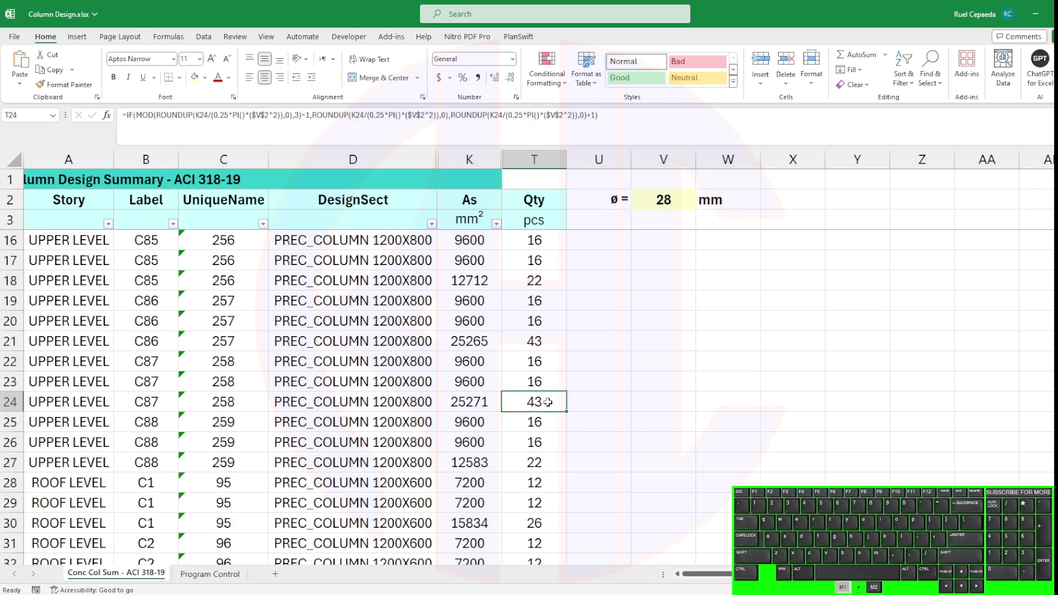
Undo the IF/MOD edits in the Qty column back to the plain ROUNDUP formula in T4.
click(622, 122)
key(Escape)
key(ctrl+z)
key(ctrl+z)
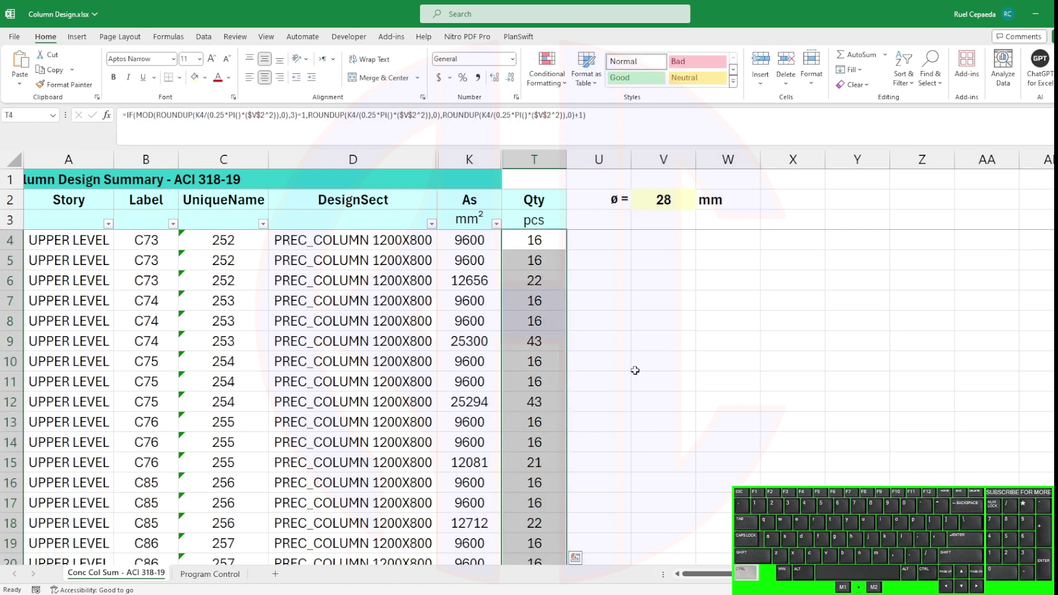
key(ctrl+z)
key(ctrl+z)
key(ctrl+z)
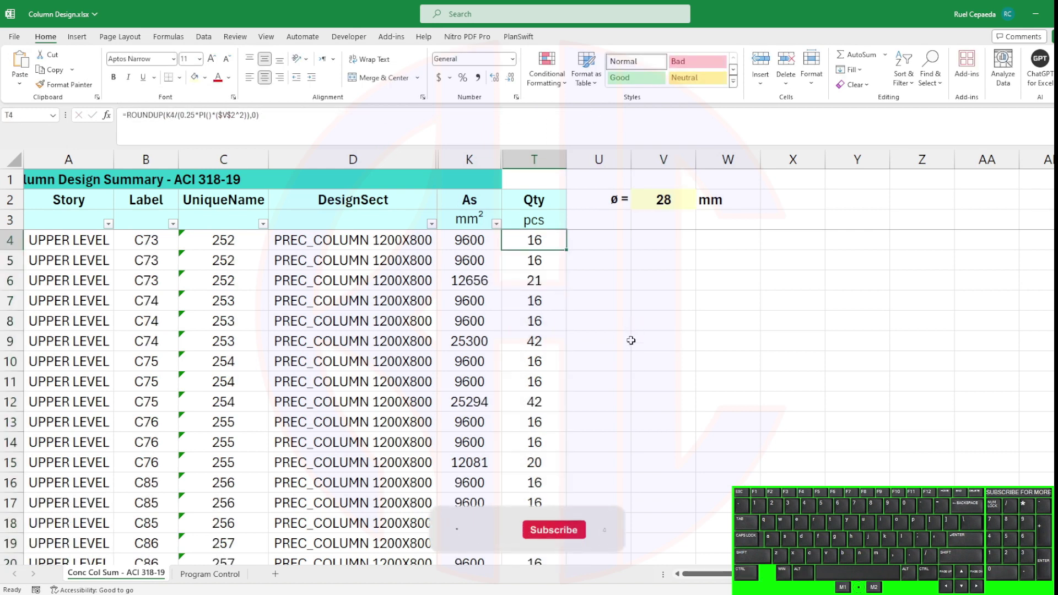
key(ctrl+z)
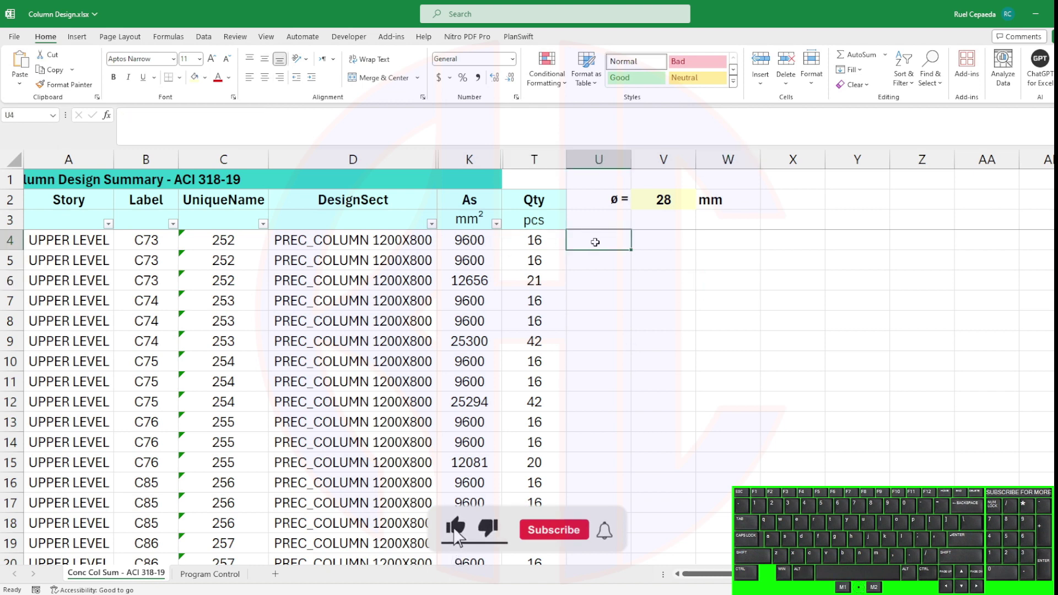
Enter =MOD(T4,3) in U4, fill it down column U and review the remainders.
text(=mod()
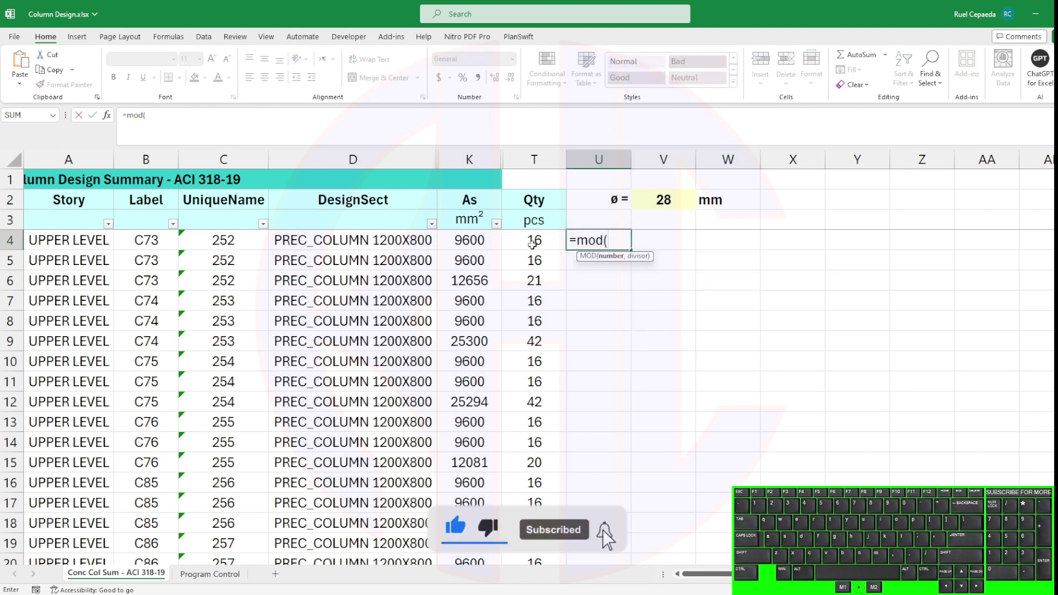
click(532, 244)
text(,3))
key(Return)
click(606, 225)
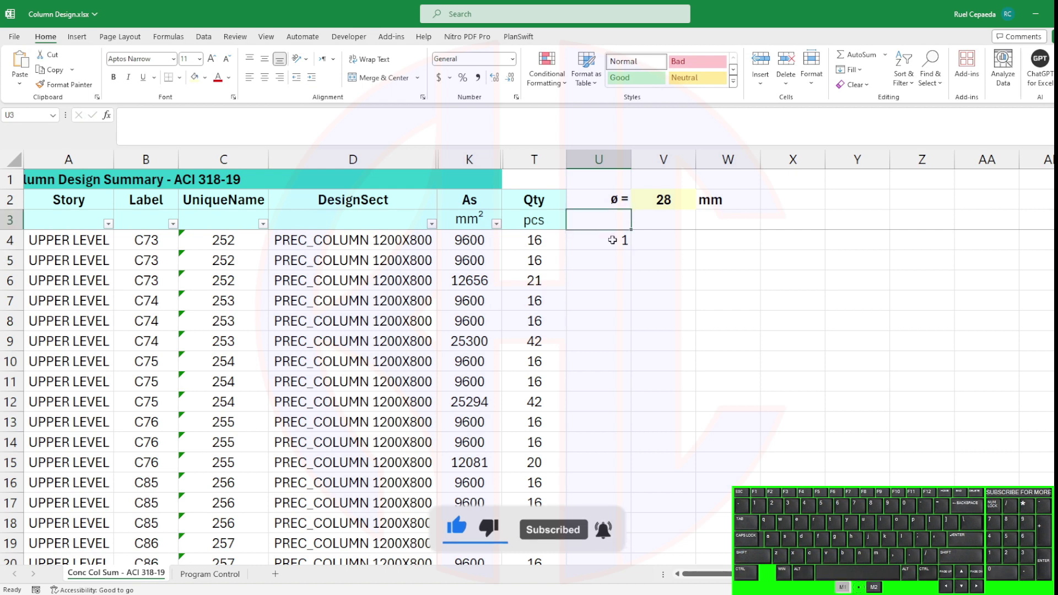
click(612, 240)
double_click(631, 250)
scroll(647, 307, down, 5)
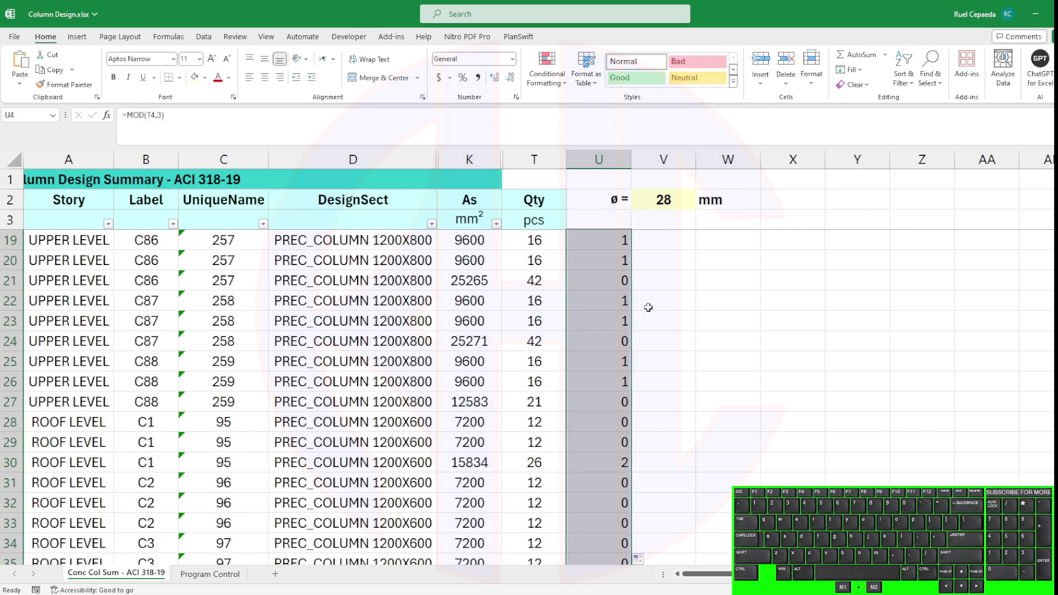
scroll(577, 481, up, 5)
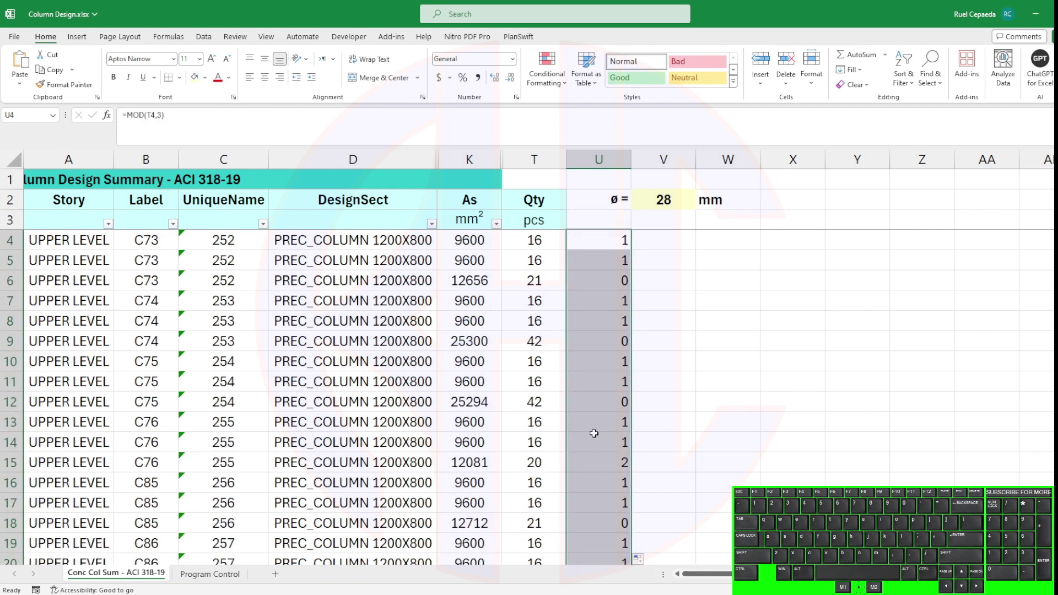
Try =MOD(T4,2) from U4 down column U, and undo all the MOD formulas in that column.
click(610, 242)
click(163, 114)
key(Return)
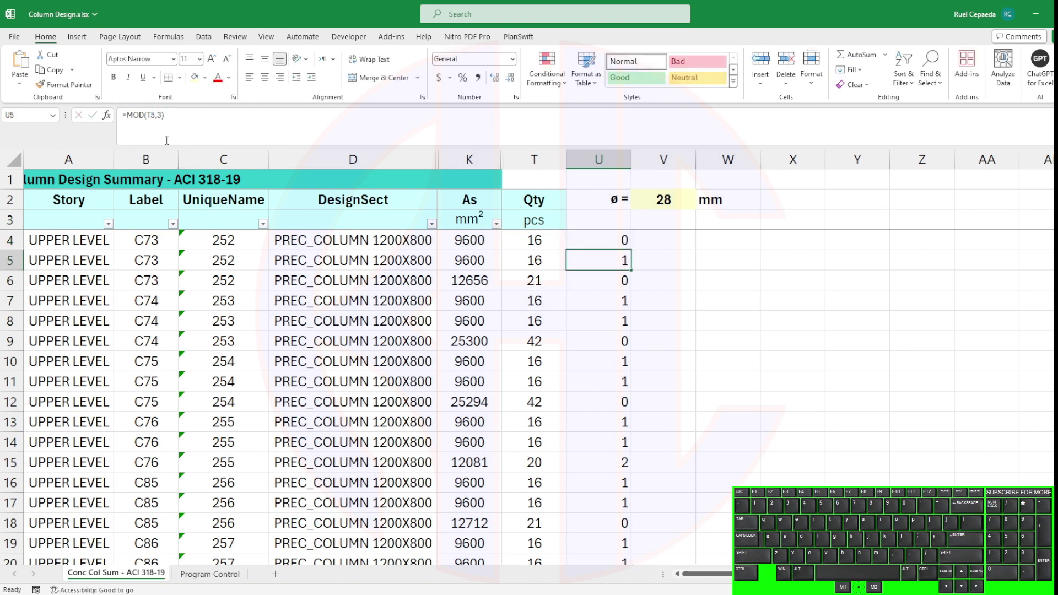
click(582, 237)
double_click(632, 250)
scroll(661, 330, down, 8)
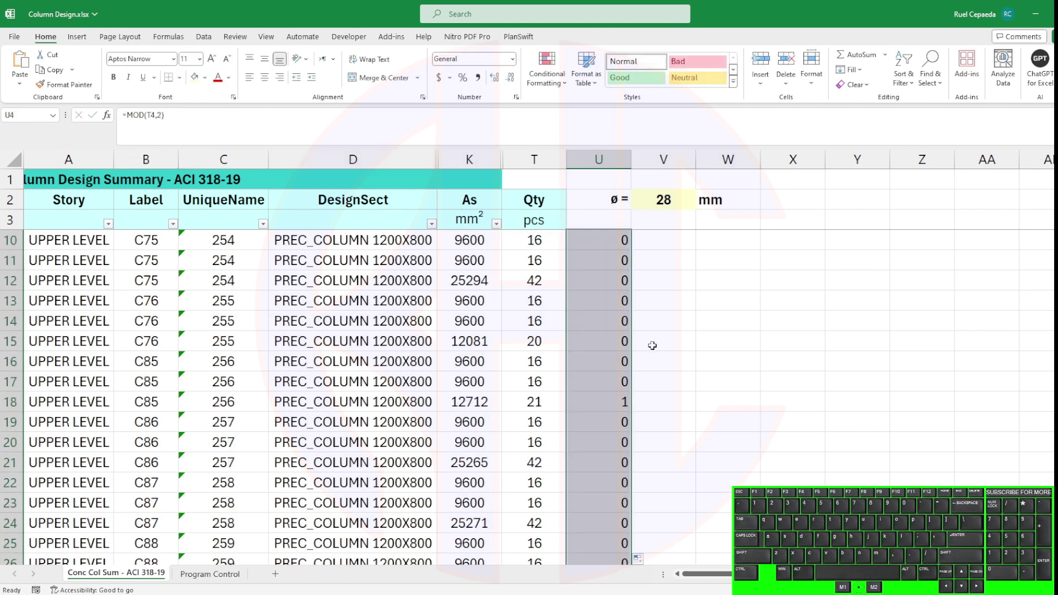
scroll(652, 345, down, 1)
scroll(653, 346, up, 9)
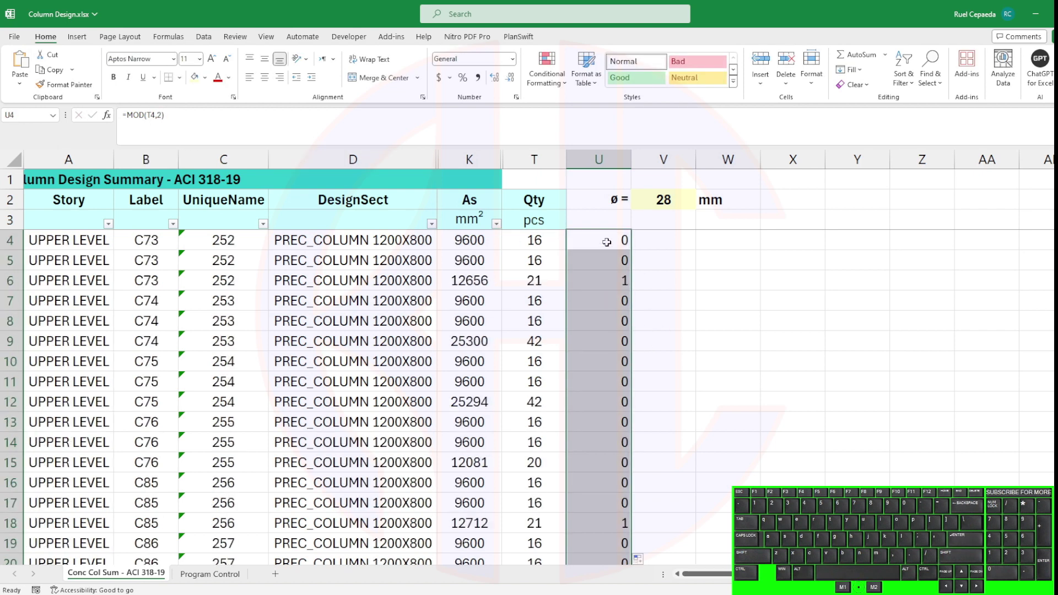
key(ctrl+z)
key(ctrl+z)
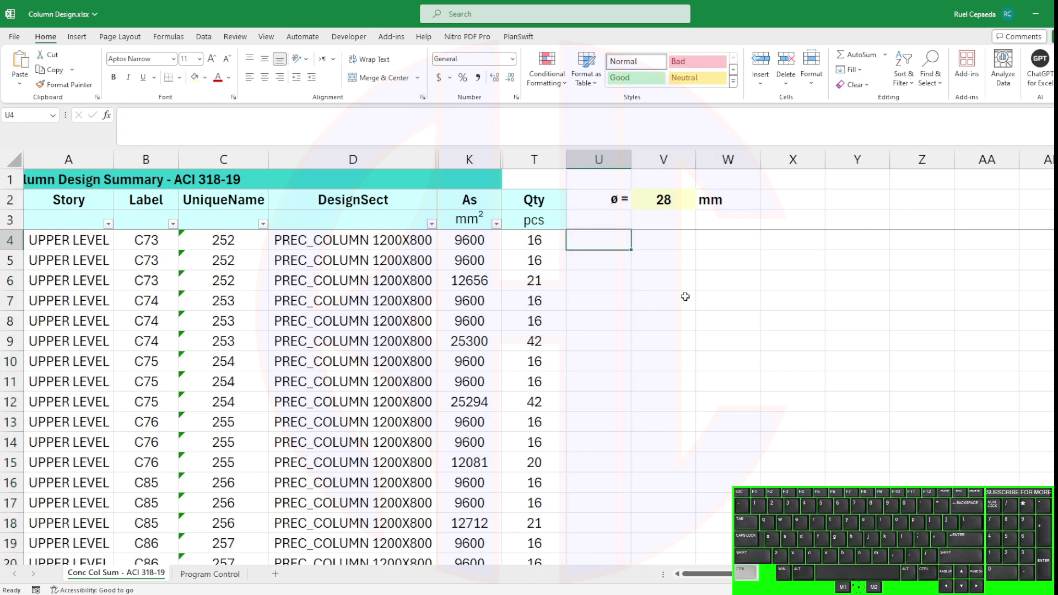
Switch to ChatGPT in the browser and place it side by side with the Column Design.xlsx workbook.
key(alt+Tab)
click(466, 563)
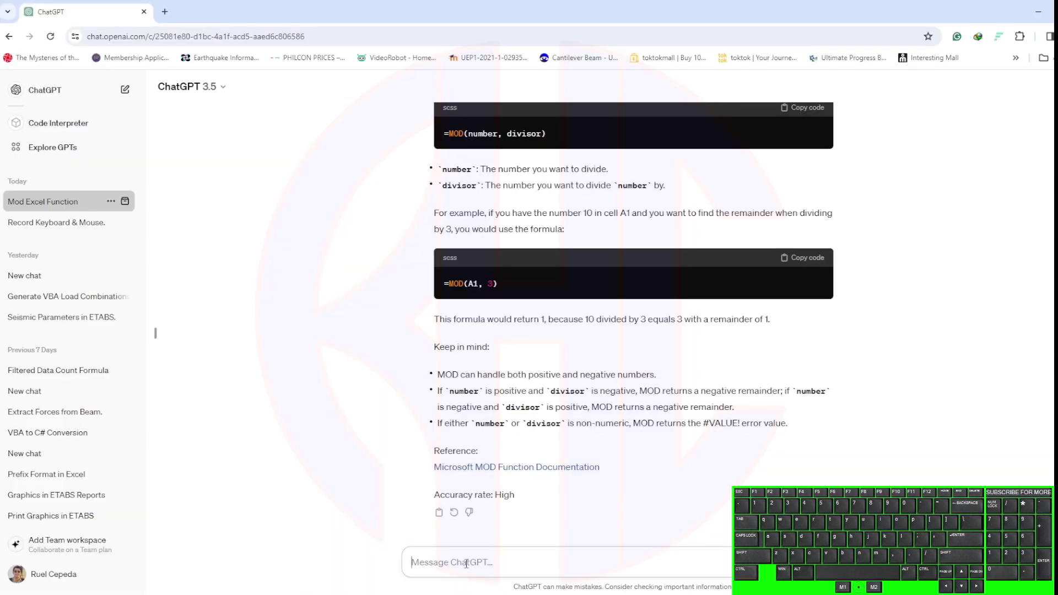
key(super+Left)
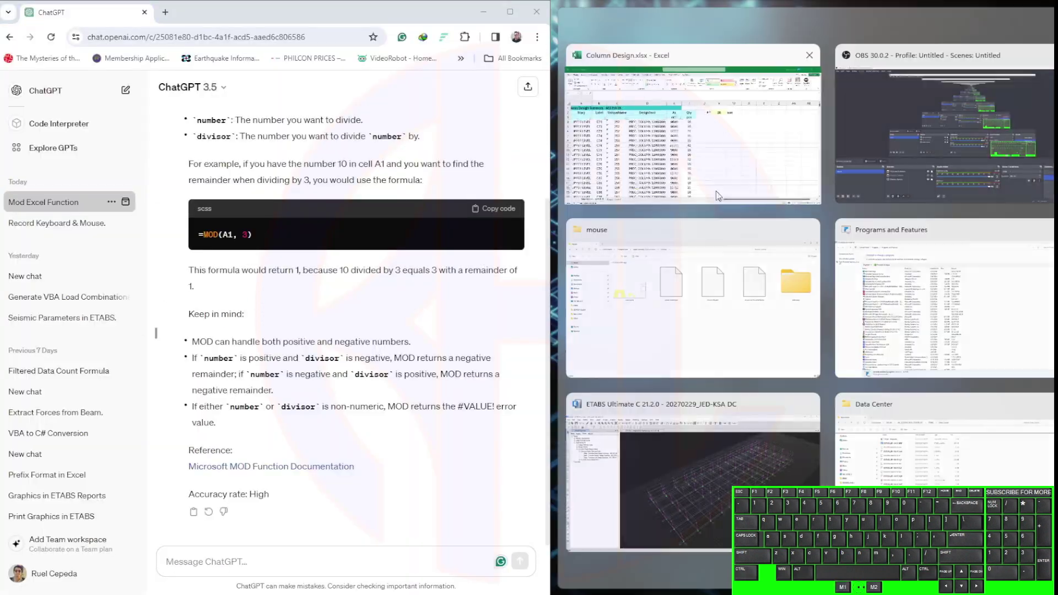
click(715, 181)
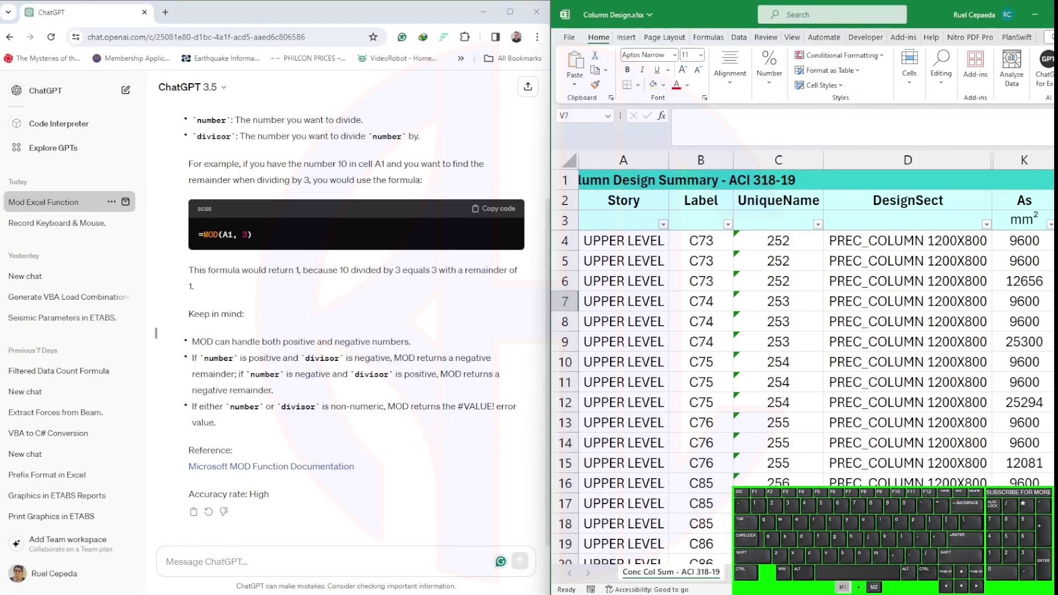
Ask ChatGPT "I have data in column T in excel, i want to make all the numbers to the heighest even numbers.".
click(254, 560)
text(I have da)
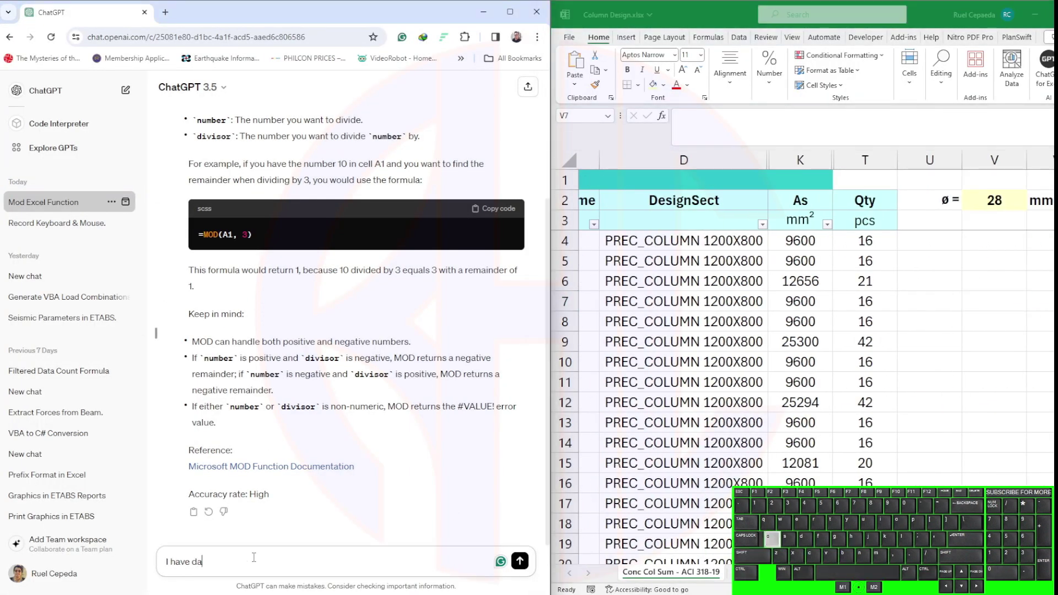
text(ta in column T in excel, i want to make)
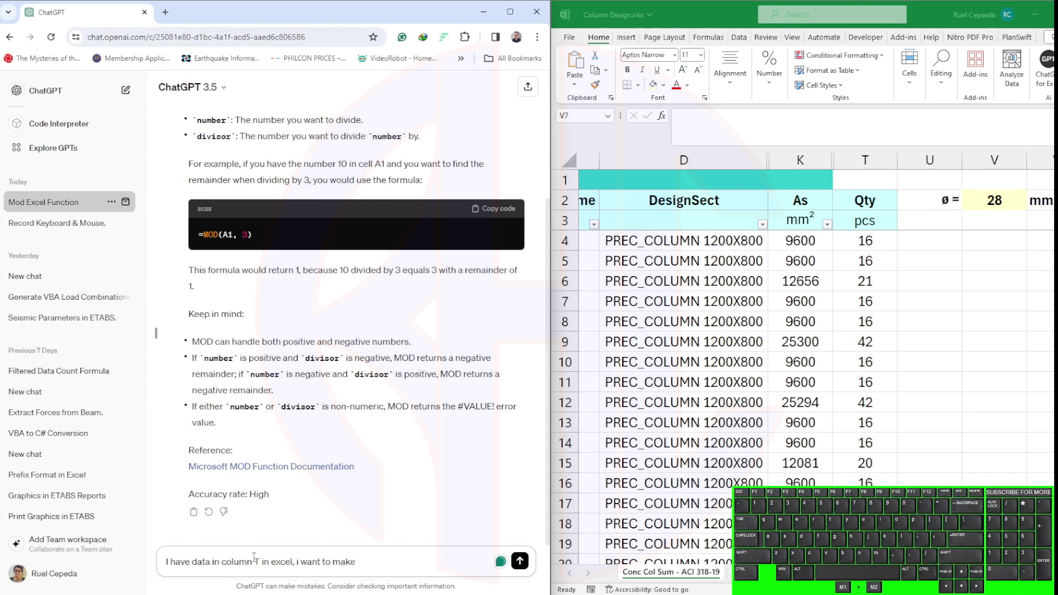
text(all the)
key(BackSpace)
text(even numvers.)
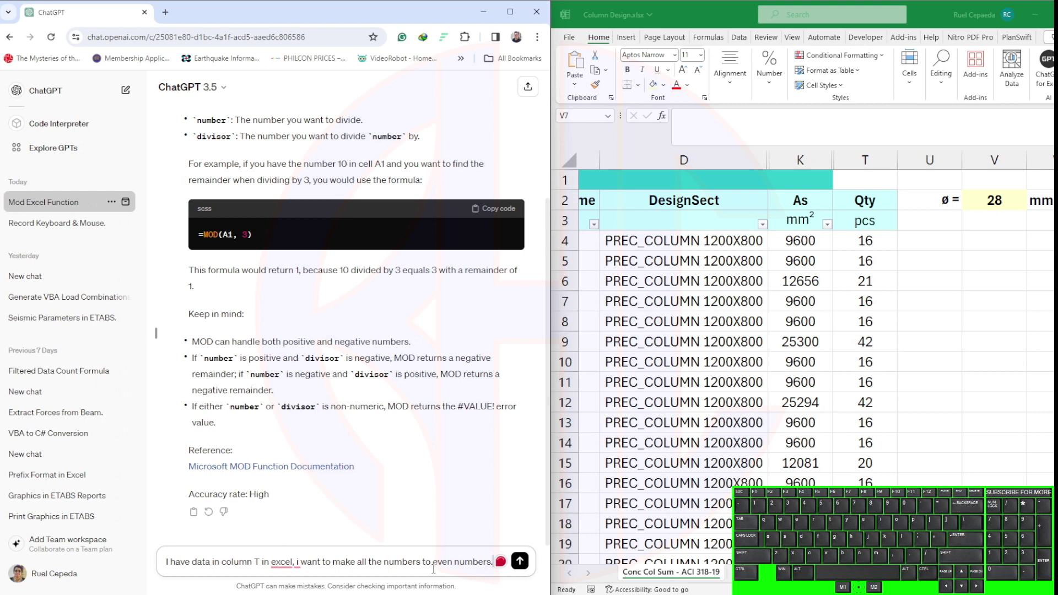
text(the heighest)
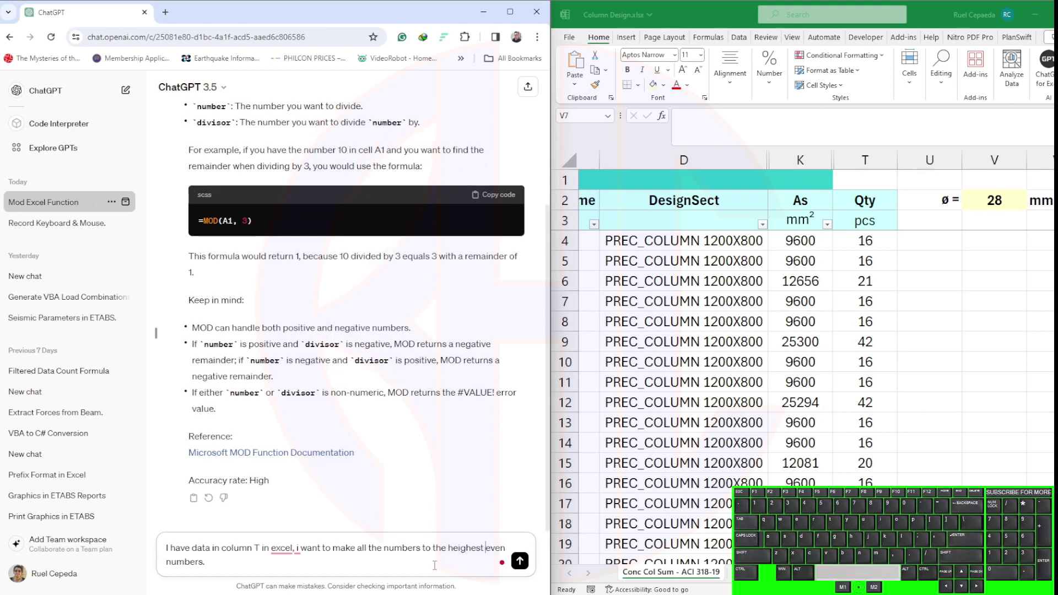
key(Return)
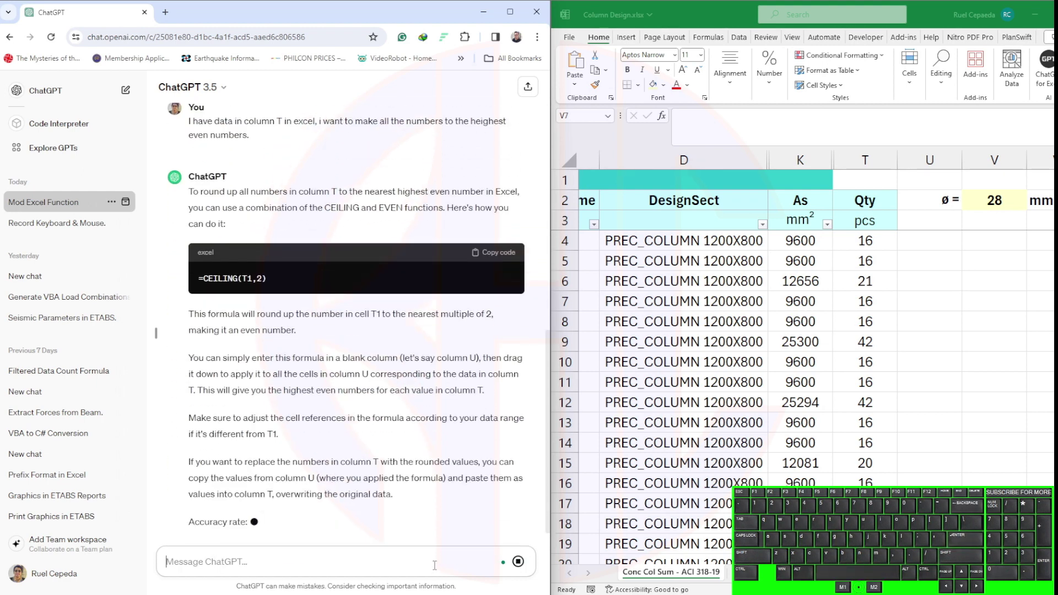
In the Excel workbook, enter =CEILING(T4,2) in U4 and fill it down to U6.
click(926, 241)
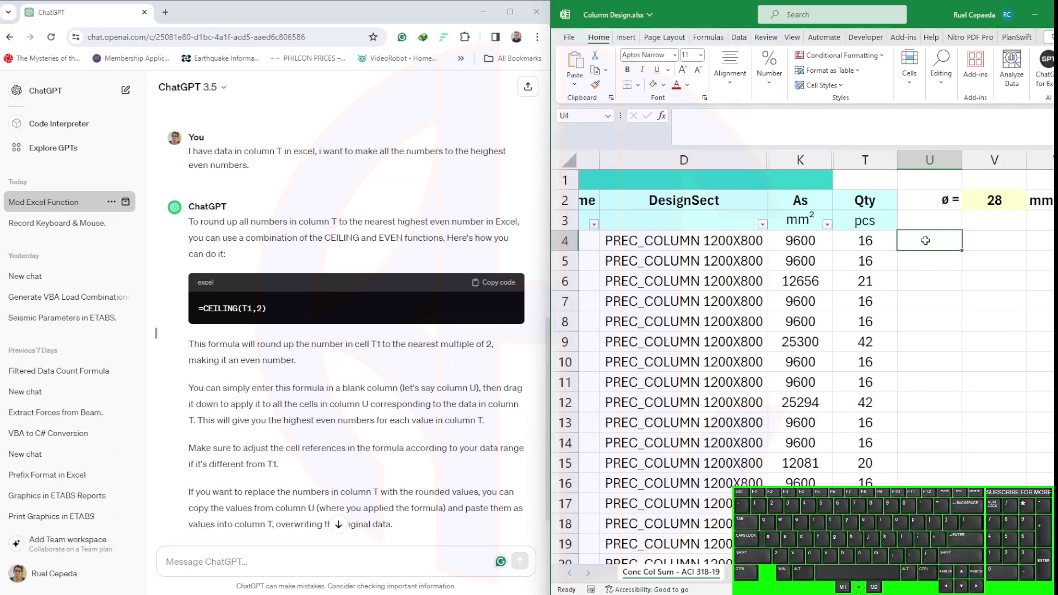
text(=ceiling()
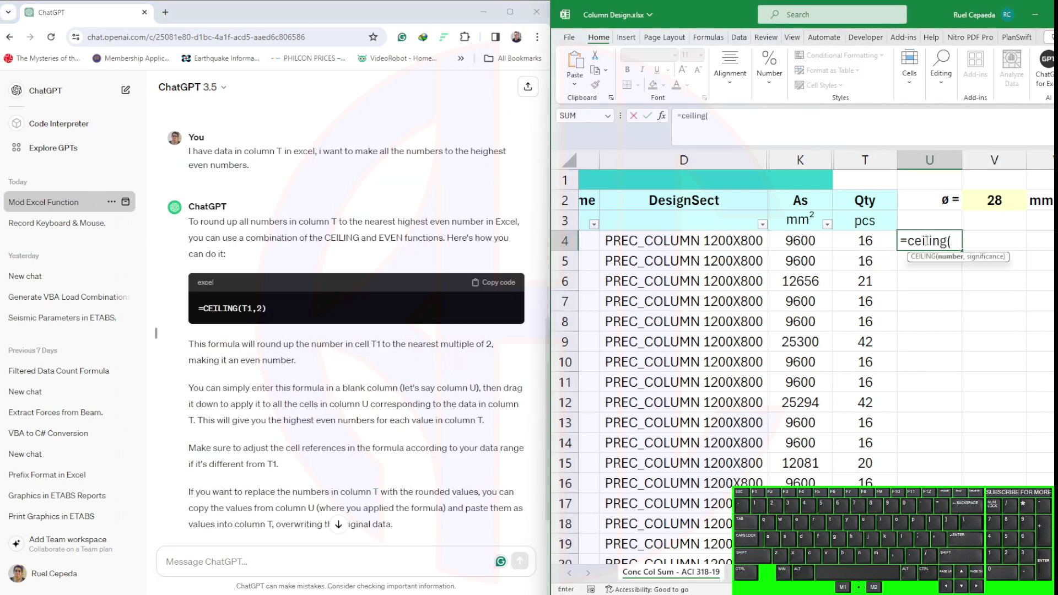
click(865, 241)
text(,2))
key(Return)
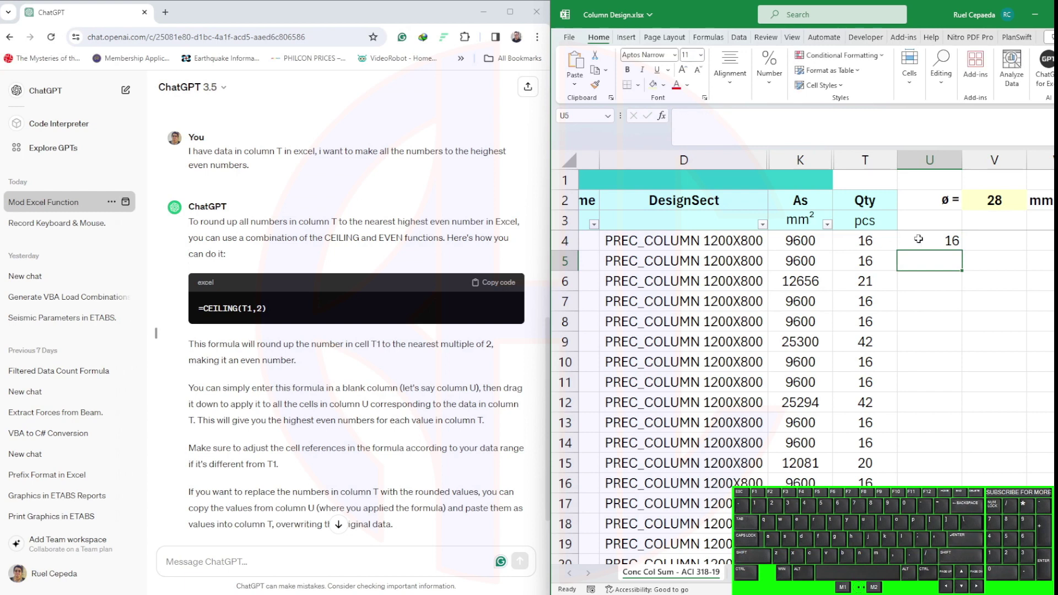
click(918, 239)
drag(962, 251, 960, 289)
Center the contents of column U horizontally and right-align the "ø =" label in U2.
click(929, 160)
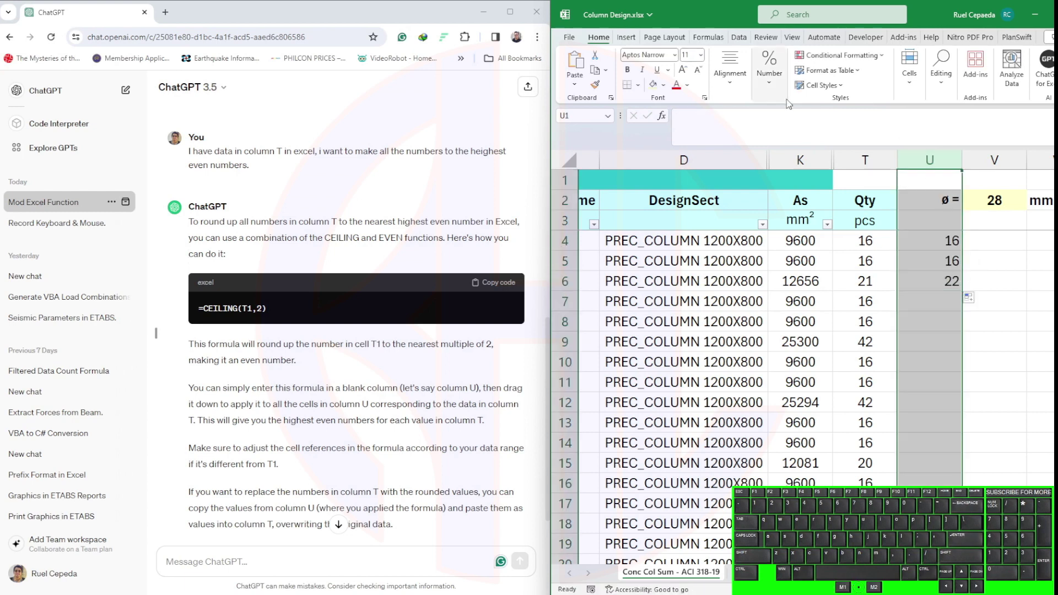
click(730, 73)
click(735, 132)
click(929, 200)
click(730, 73)
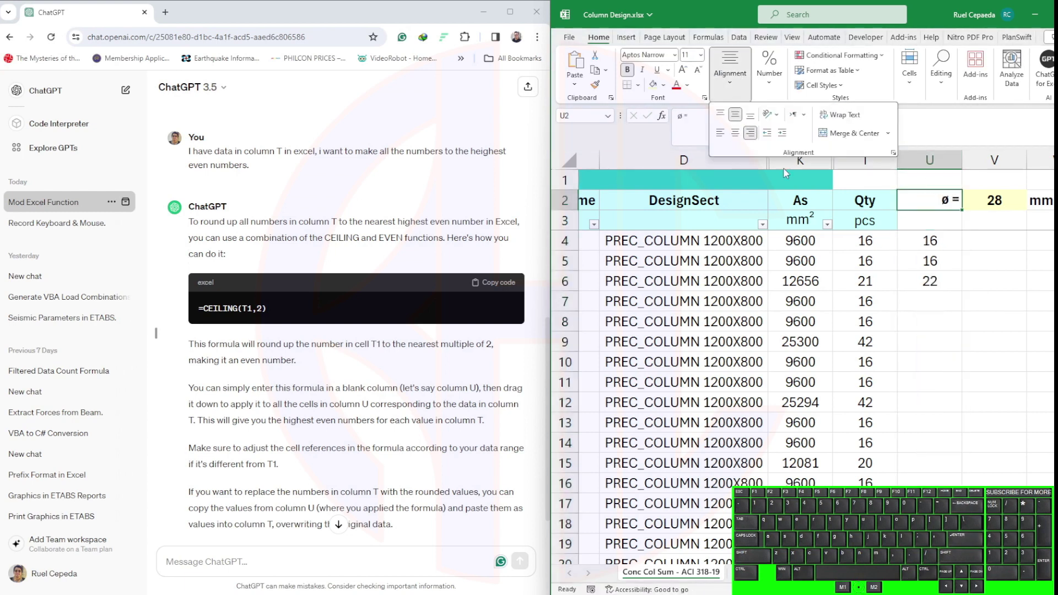
Fill the CEILING formula from U6 down column U to the end of the column list and check the rows.
click(930, 281)
drag(961, 291, 961, 372)
scroll(962, 250, down, 2)
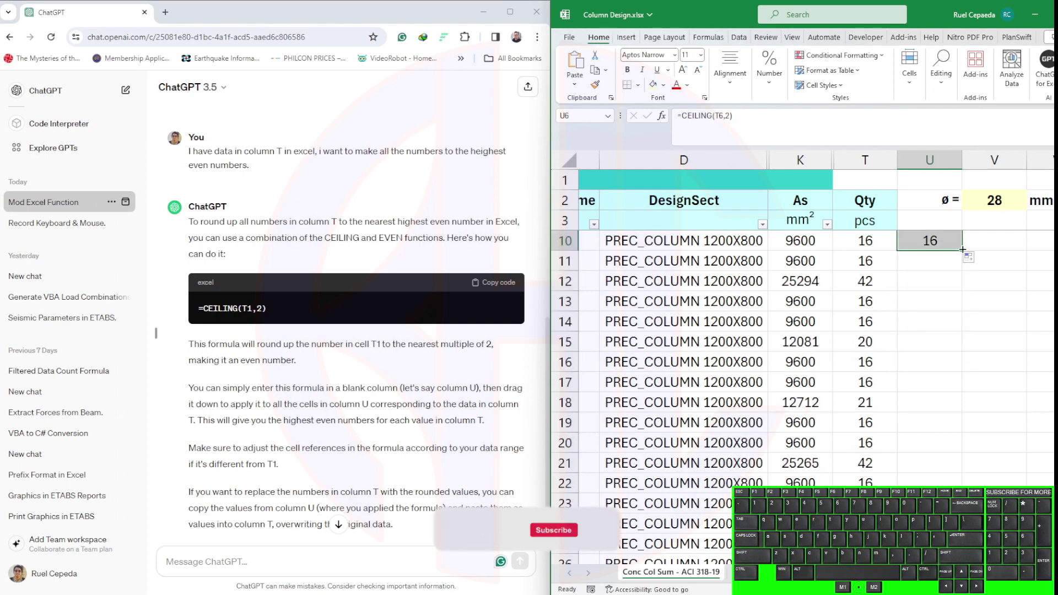
drag(963, 249, 965, 439)
scroll(972, 411, down, 2)
double_click(961, 333)
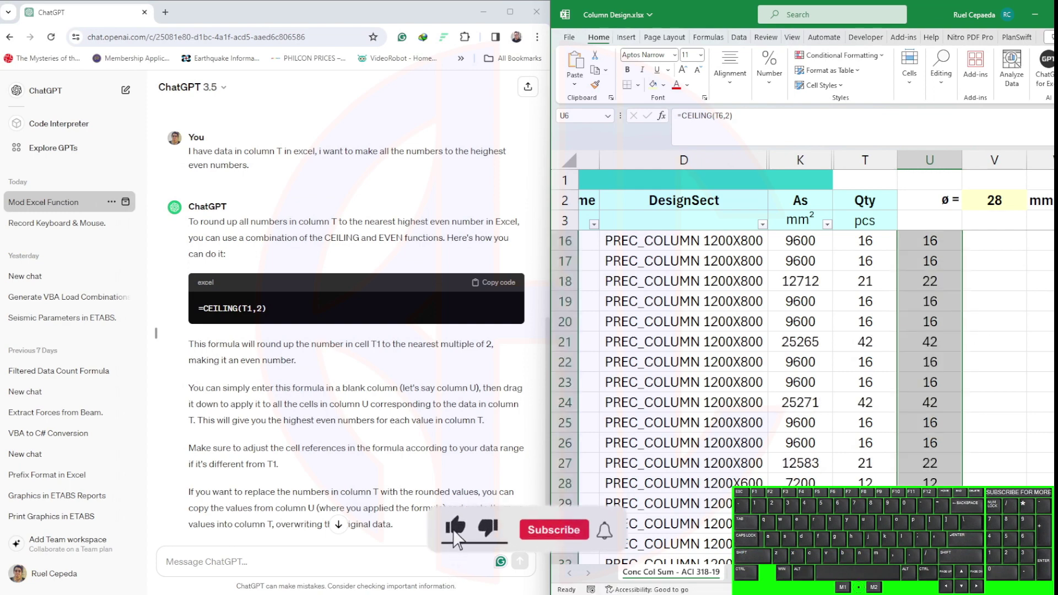
scroll(799, 358, down, 20)
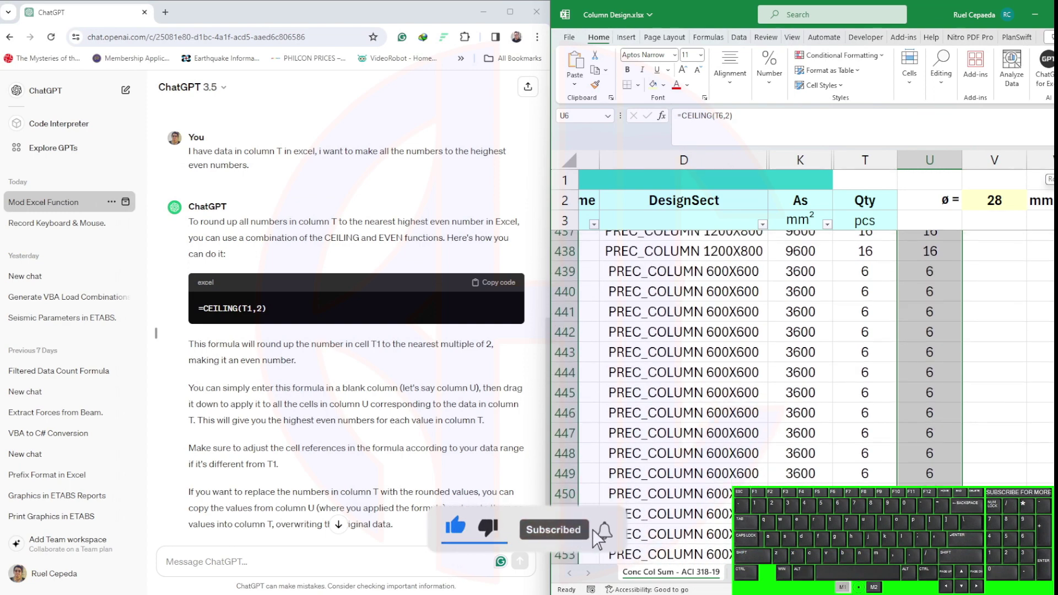
scroll(997, 281, up, 20)
Deselect the filled range and maximize the Column Design.xlsx window.
click(997, 281)
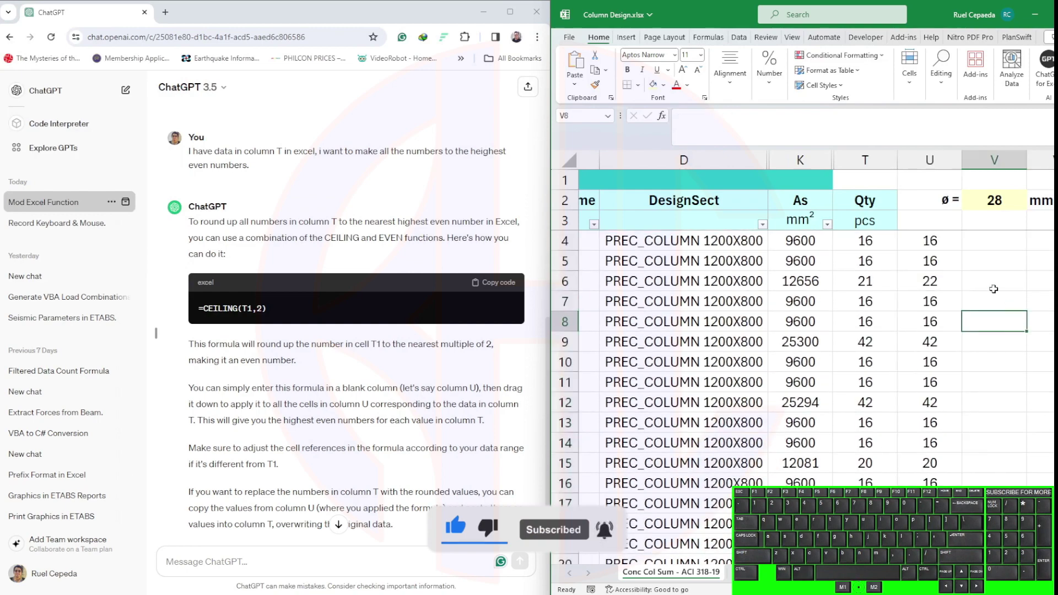
click(1009, 338)
key(super+Up)
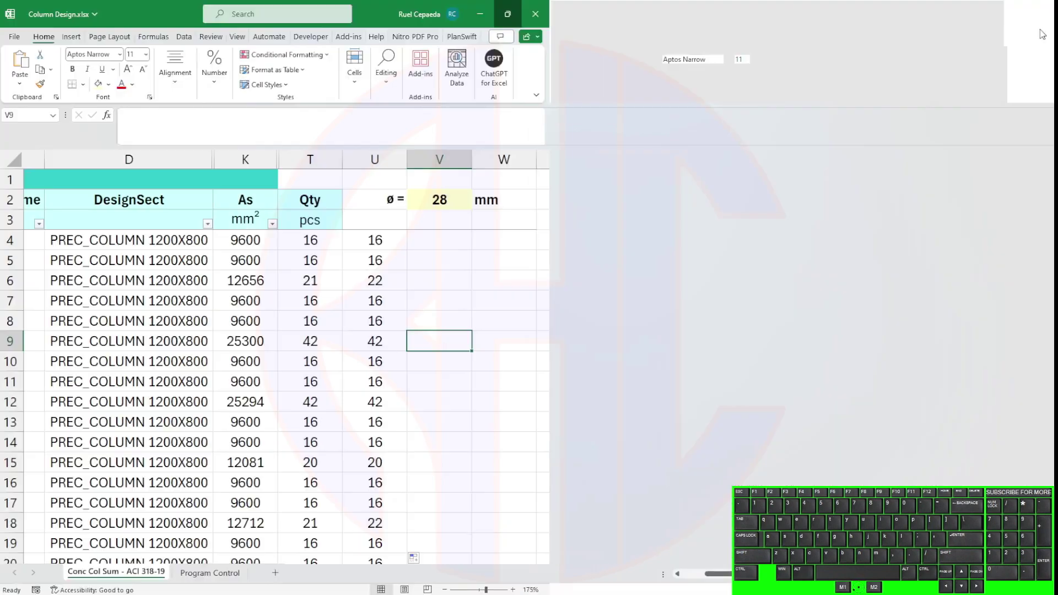
Test the bar diameter in V2 with 32, 28, 25 and 16 mm, ending on 32 mm.
click(663, 200)
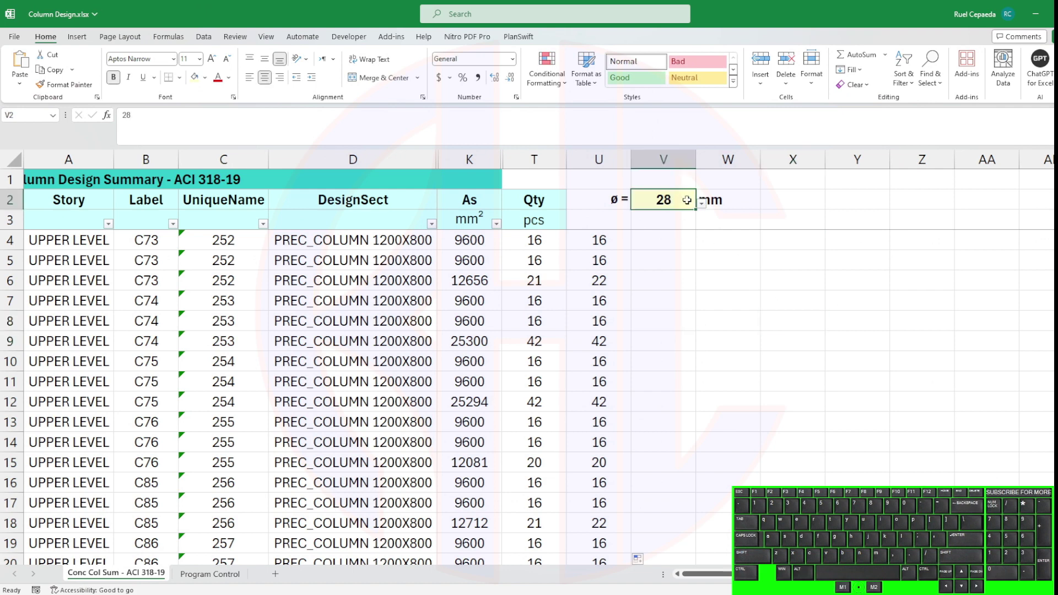
click(701, 203)
click(662, 274)
click(701, 204)
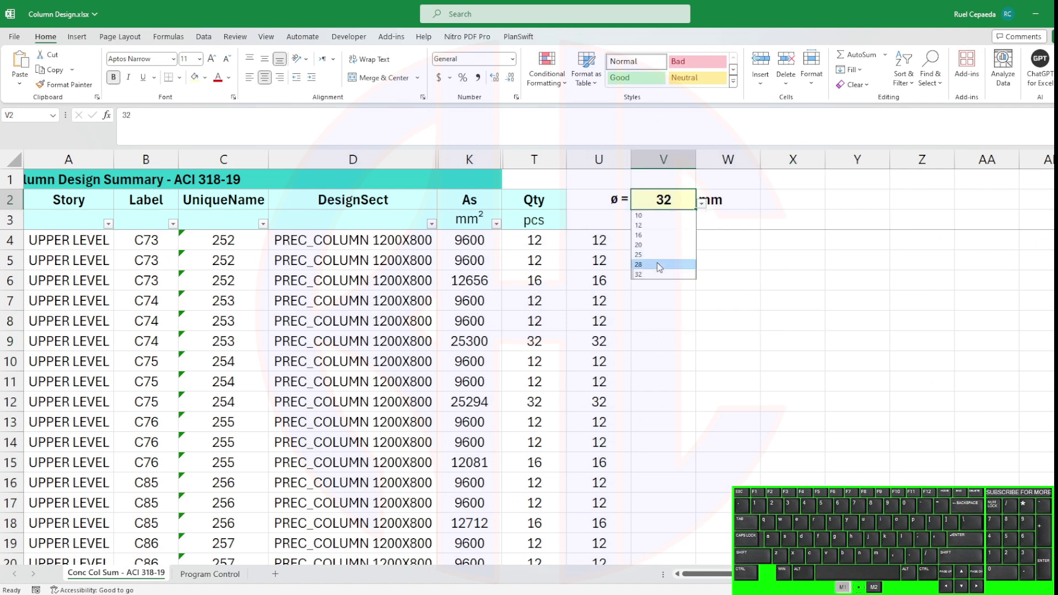
click(656, 263)
click(701, 203)
click(647, 254)
click(701, 204)
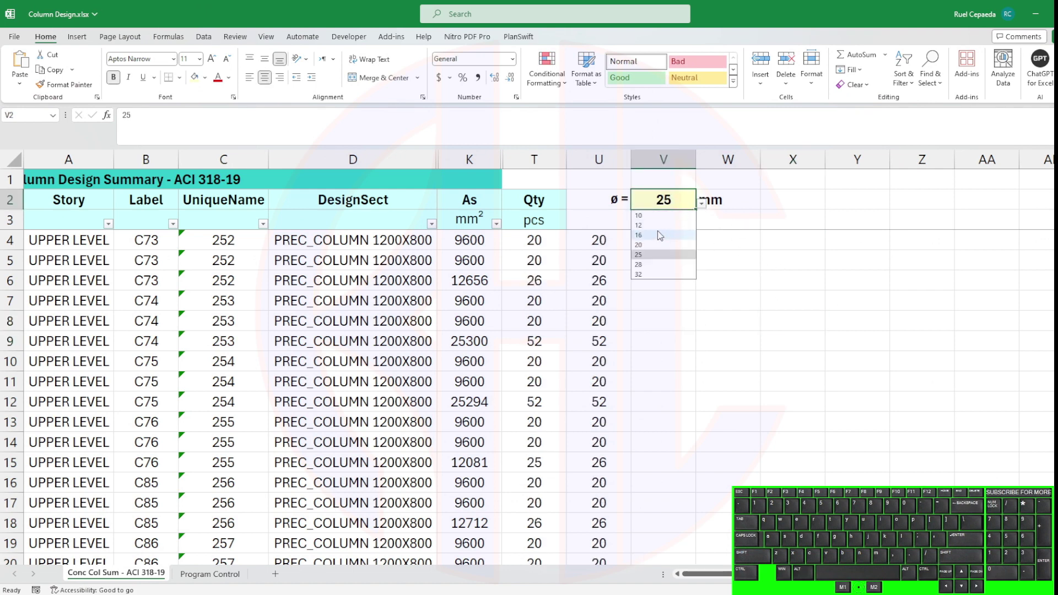
click(661, 236)
click(701, 204)
click(662, 275)
click(782, 312)
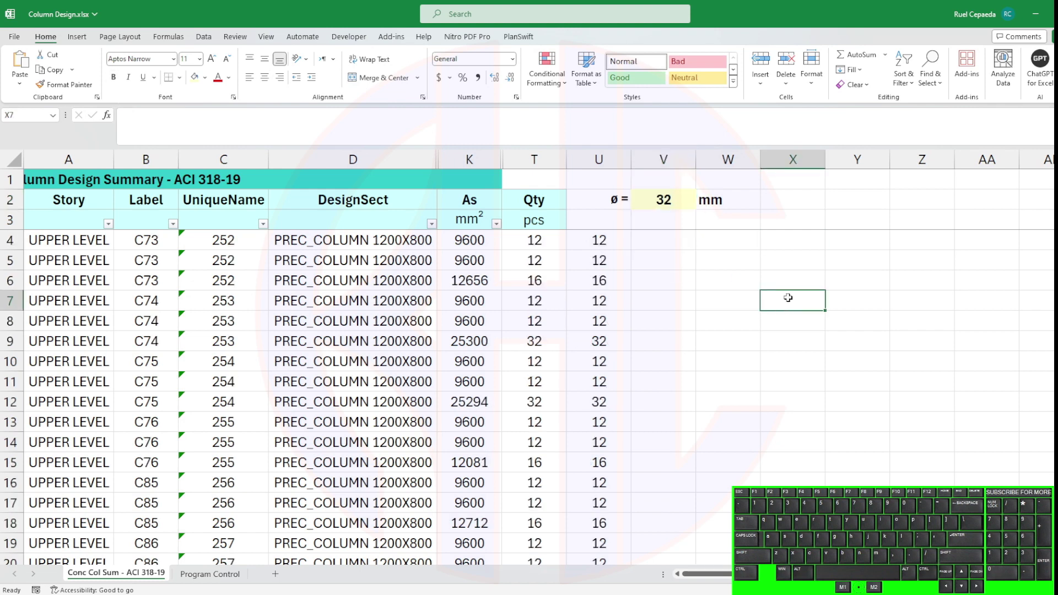
Filter the DesignSect column to show only PREC_COLUMN 600X600.
click(432, 223)
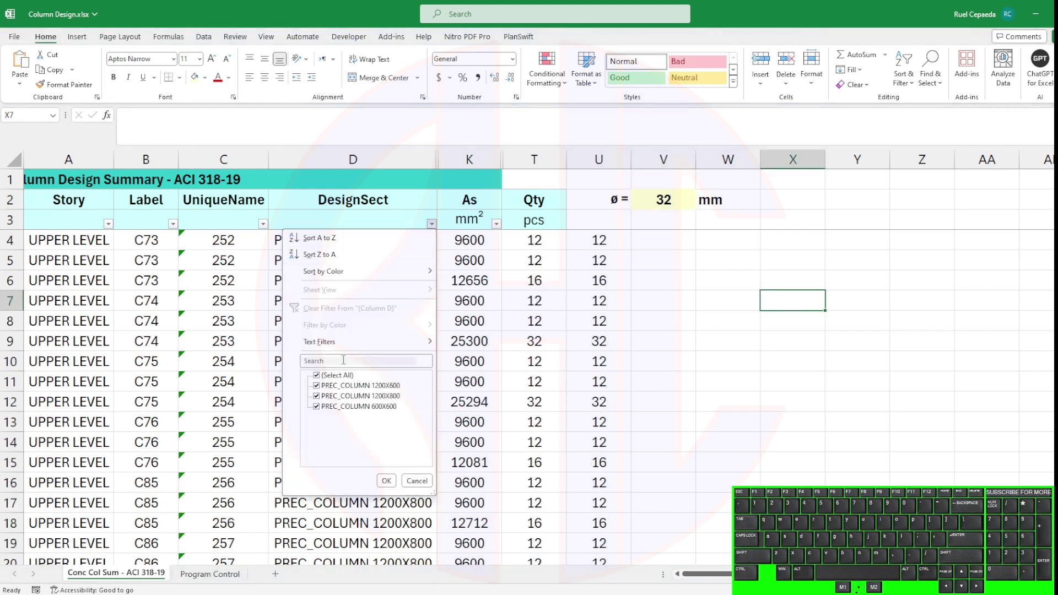
click(316, 396)
click(316, 396)
click(316, 406)
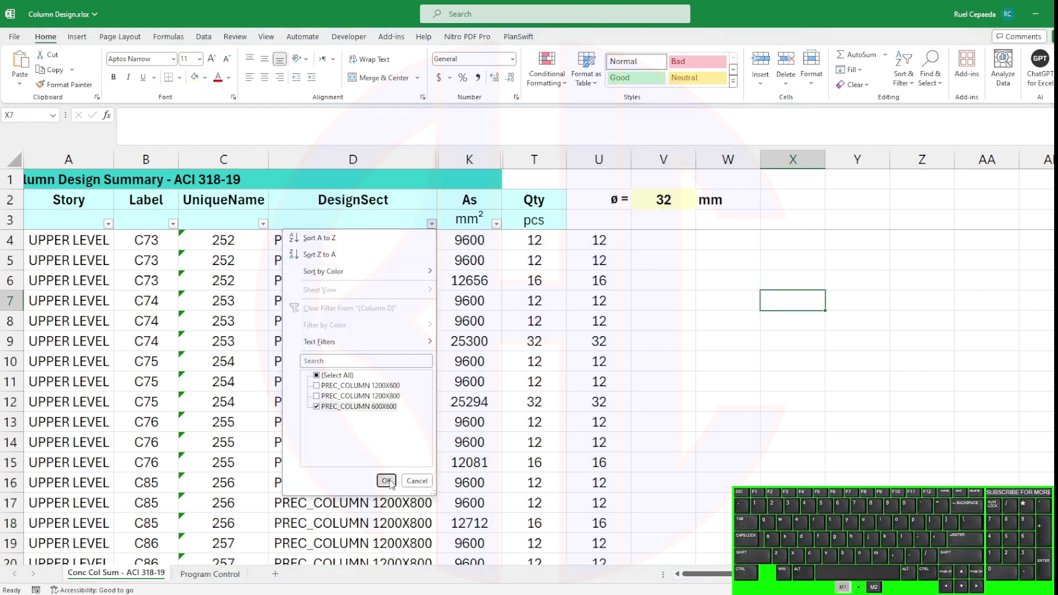
click(386, 481)
Sort the As column from smallest to largest and check the filtered rows' quantities and the rounding formula in U40.
click(496, 223)
click(397, 236)
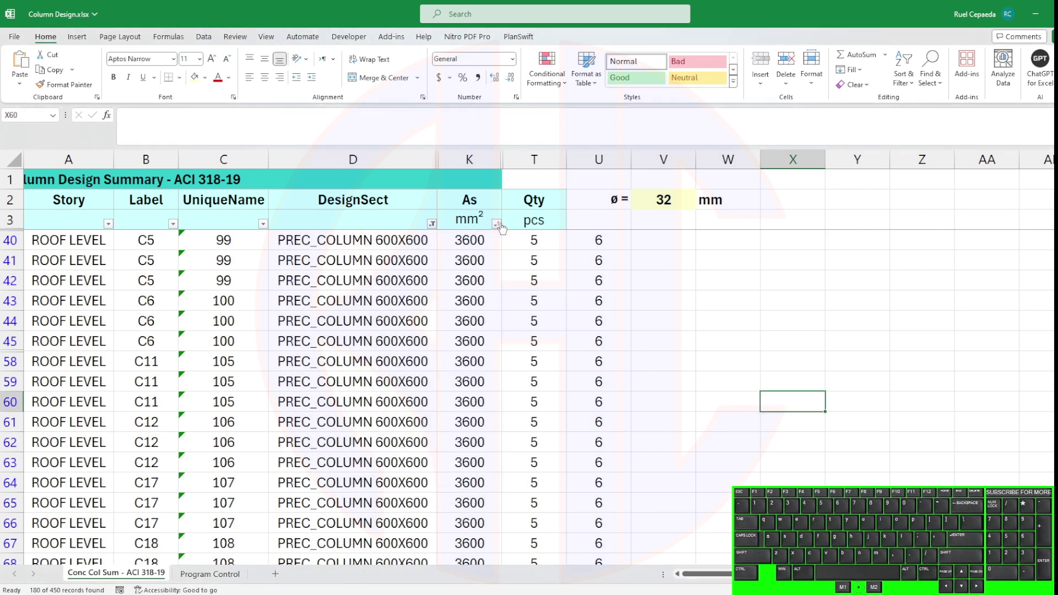
scroll(474, 315, down, 5)
scroll(473, 311, up, 5)
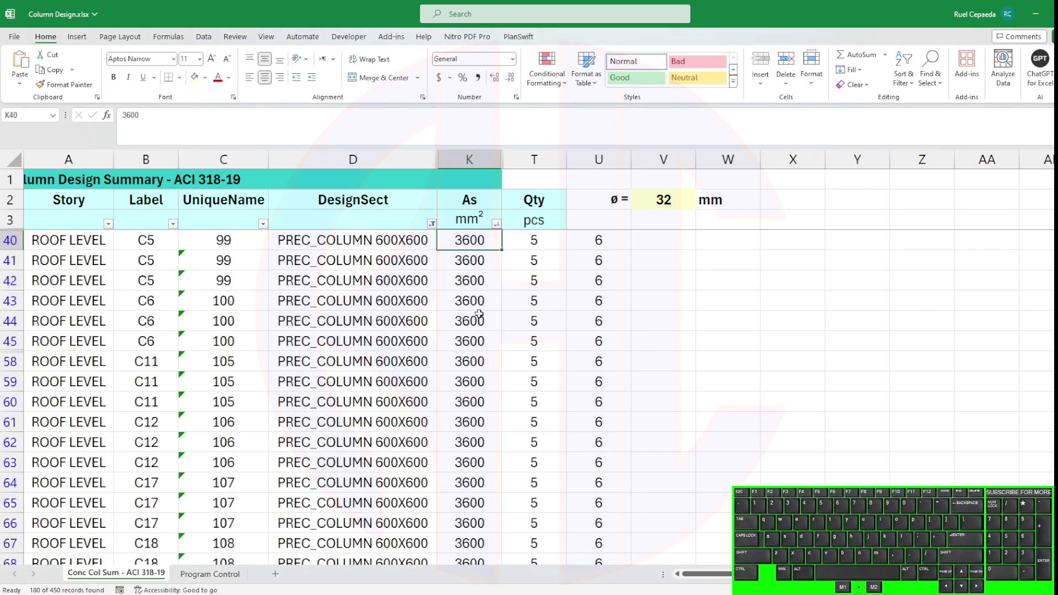
key(Right)
key(Right)
scroll(213, 552, right, 1)
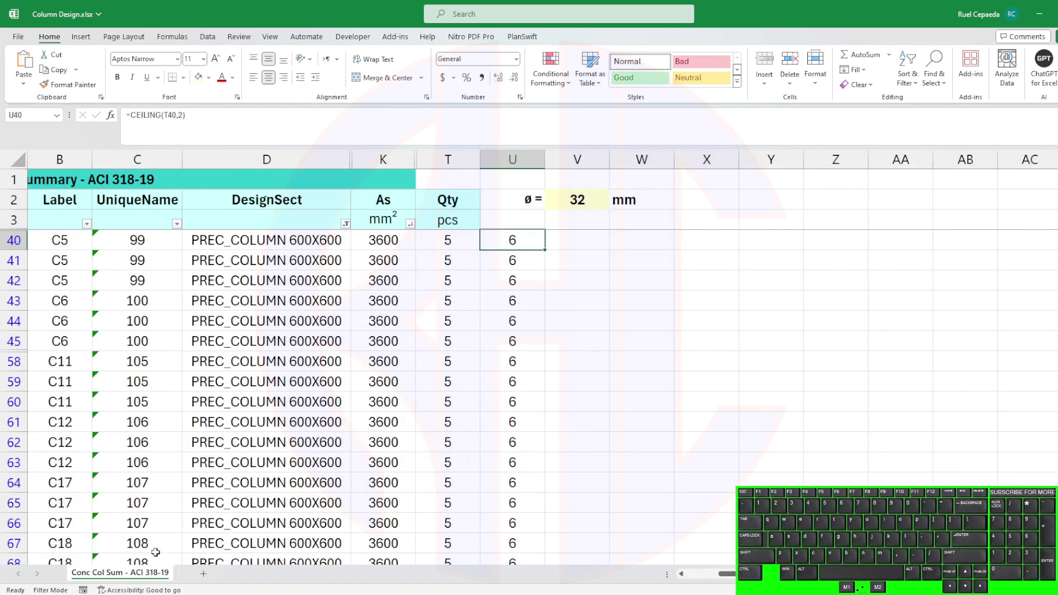
click(723, 322)
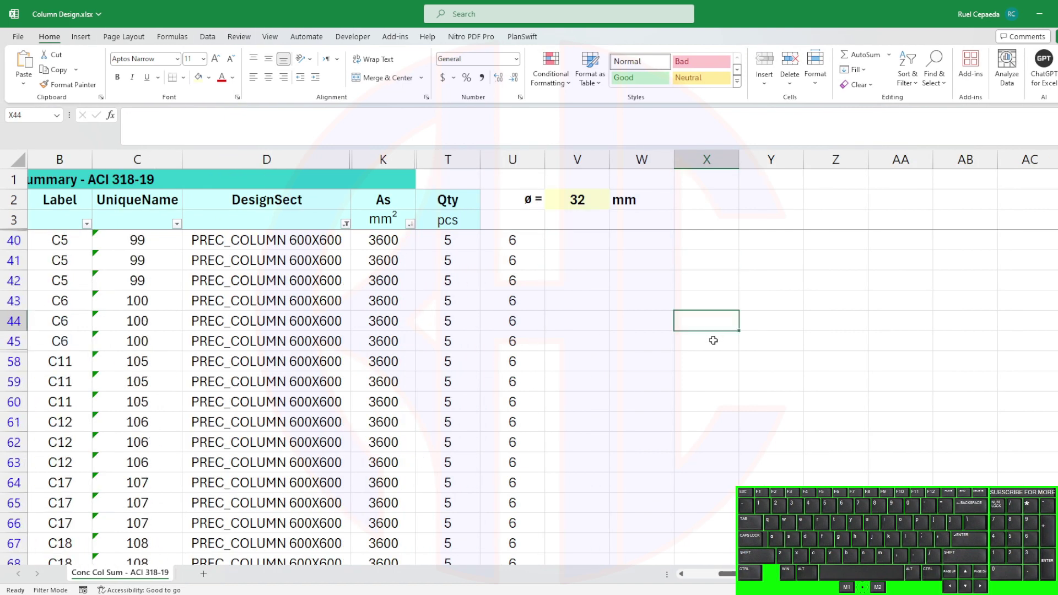
Add a new worksheet and check the design section name on the Conc Col Sum - ACI 318-19 sheet before returning to it.
click(203, 576)
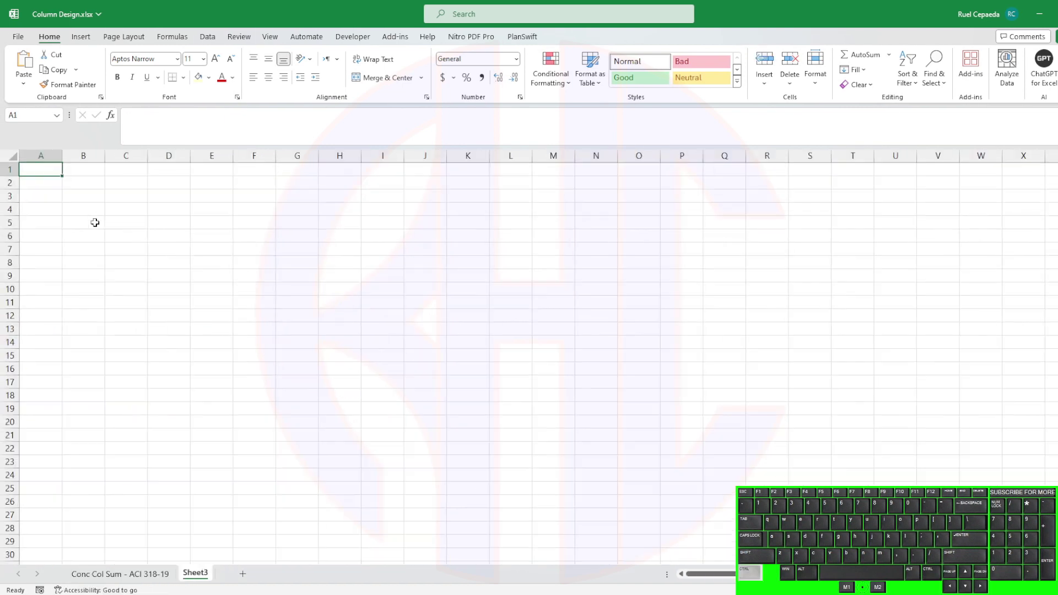
click(121, 573)
scroll(199, 280, right, 2)
click(146, 258)
drag(214, 115, 126, 116)
click(197, 574)
click(259, 239)
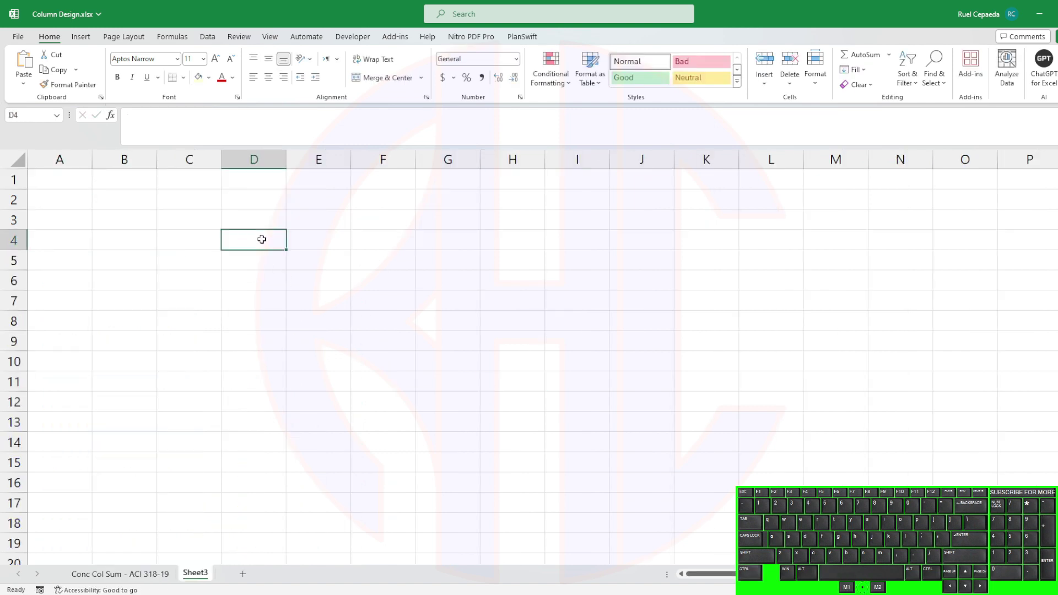
Enter the heading TYPE in D3 and list C1, C2 and C3 below it in D4:D6.
text(c)
click(260, 224)
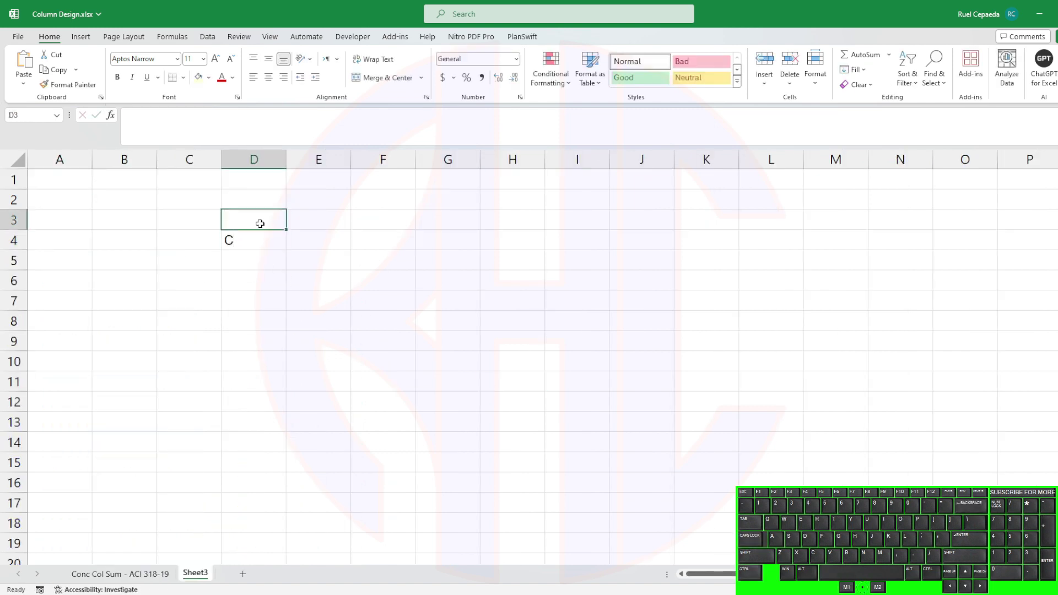
text(TYPE)
key(Return)
text(C1)
key(Return)
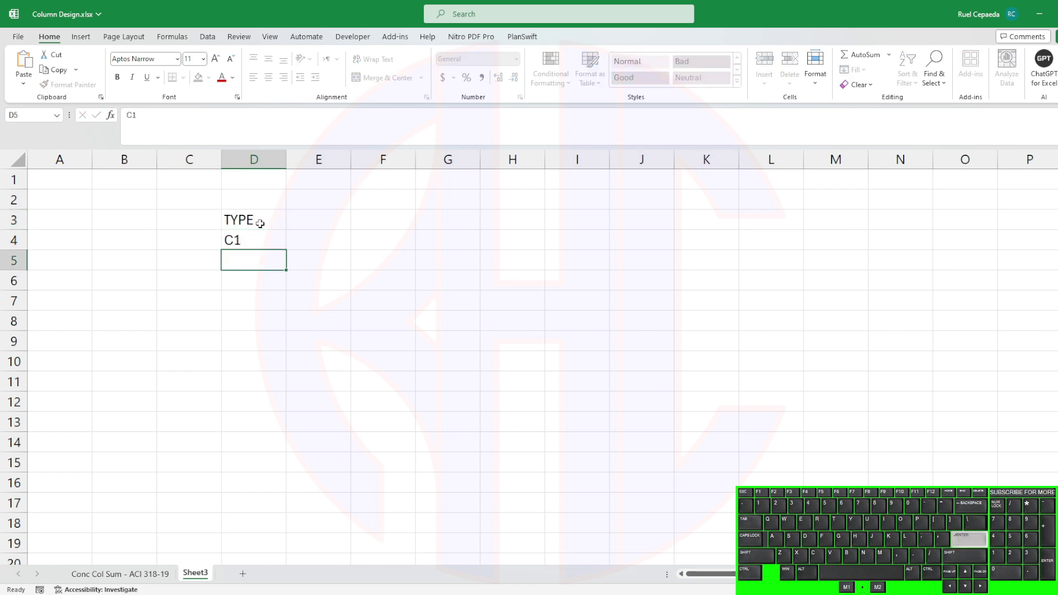
text(C2)
key(Return)
text(C3)
key(Return)
Enter the heading SECTION in E3 and the sizes 600X600, 600X1200 and 800X1200 in E4:E6.
click(317, 221)
text(SI)
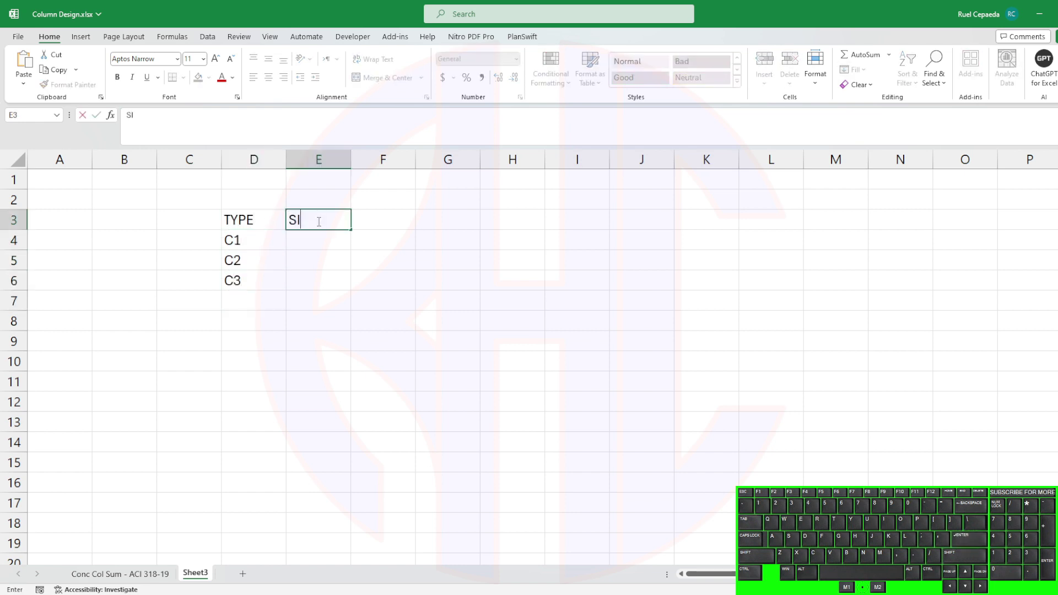
text(CTION)
key(Return)
text(6)
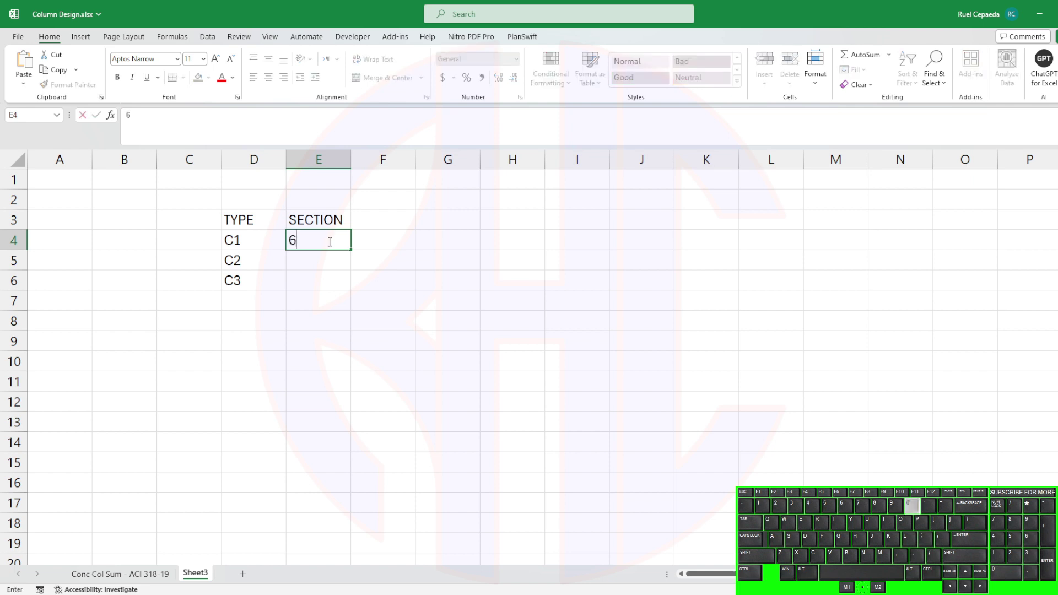
text(00X600)
key(Return)
text(600)
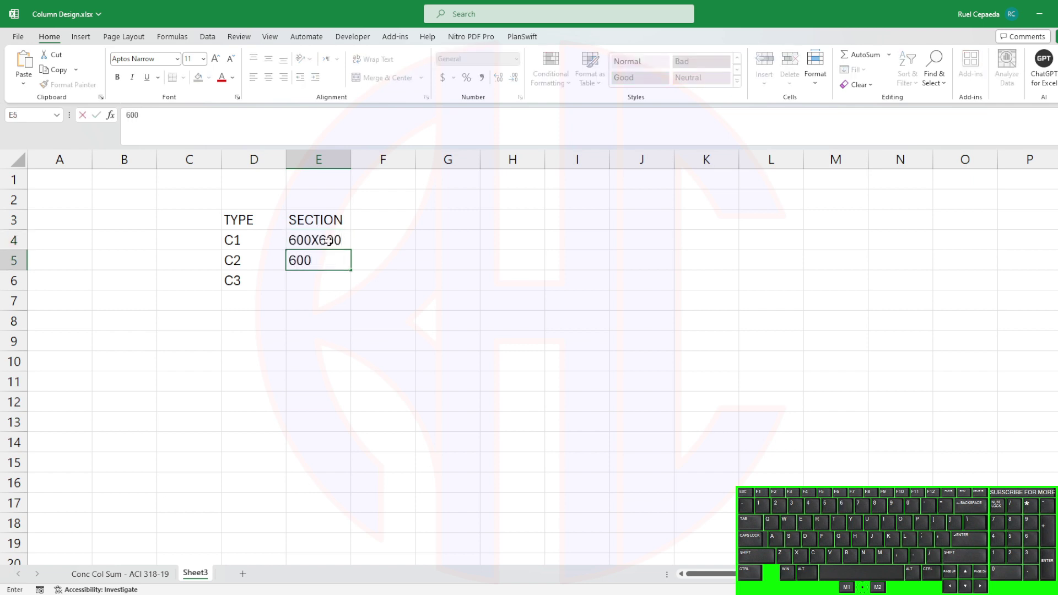
text(X1200)
key(Return)
text(800X1200)
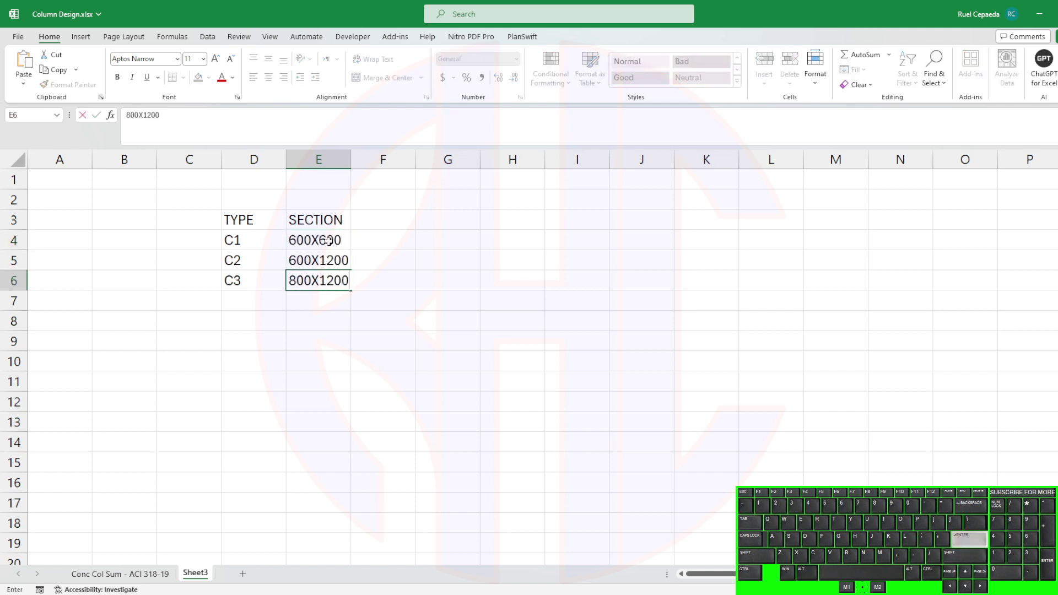
key(Return)
Make the header cells D3:H3 bold.
drag(260, 221, 524, 219)
key(ctrl+b)
click(447, 341)
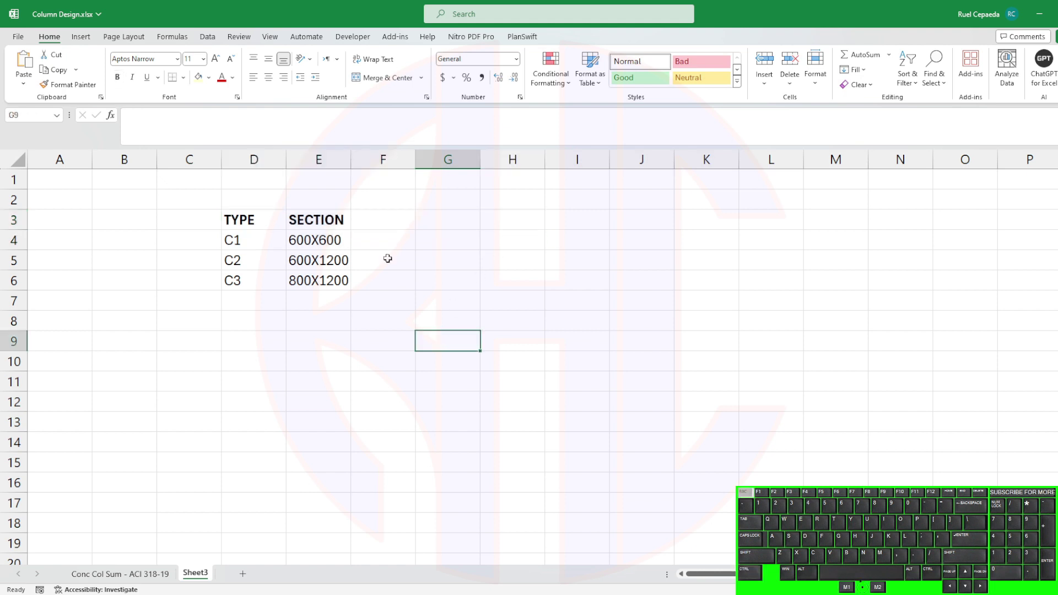
Center the contents of columns D to I horizontally and vertically.
drag(254, 159, 577, 160)
key(alt+h)
key(a)
key(c)
key(alt+h)
key(a)
key(m)
click(448, 381)
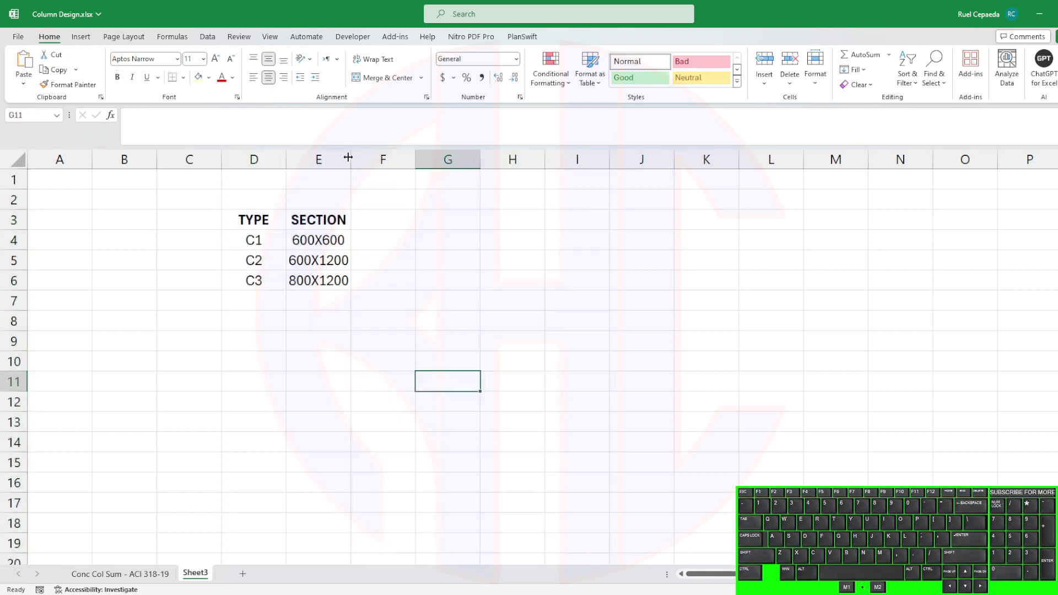
Left-align the section sizes in E4:E6 and widen column E slightly.
drag(319, 240, 318, 281)
key(alt+h)
key(a)
key(l)
click(448, 300)
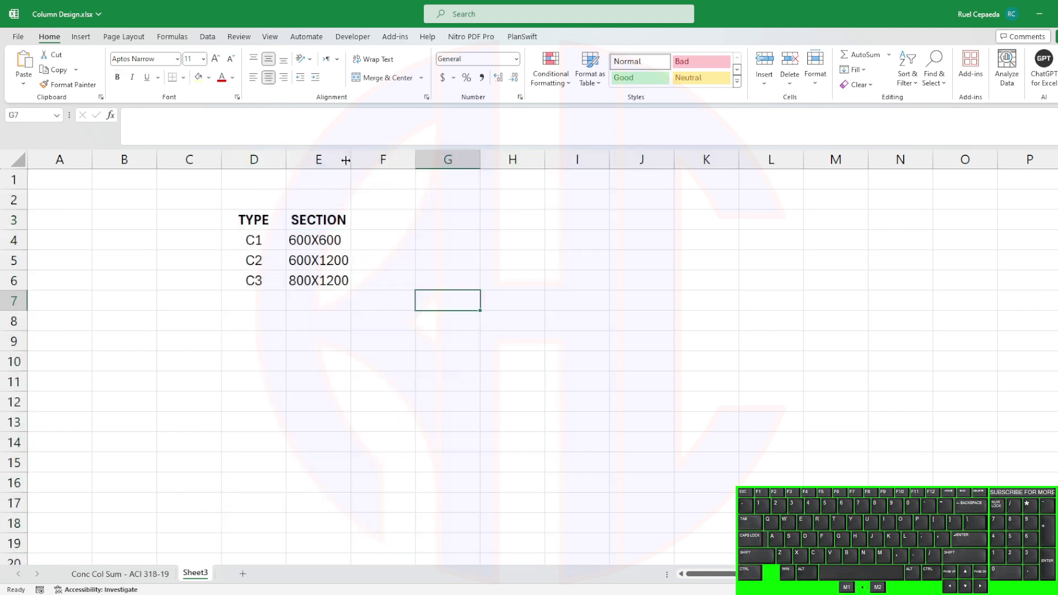
drag(346, 159, 355, 160)
drag(278, 240, 331, 311)
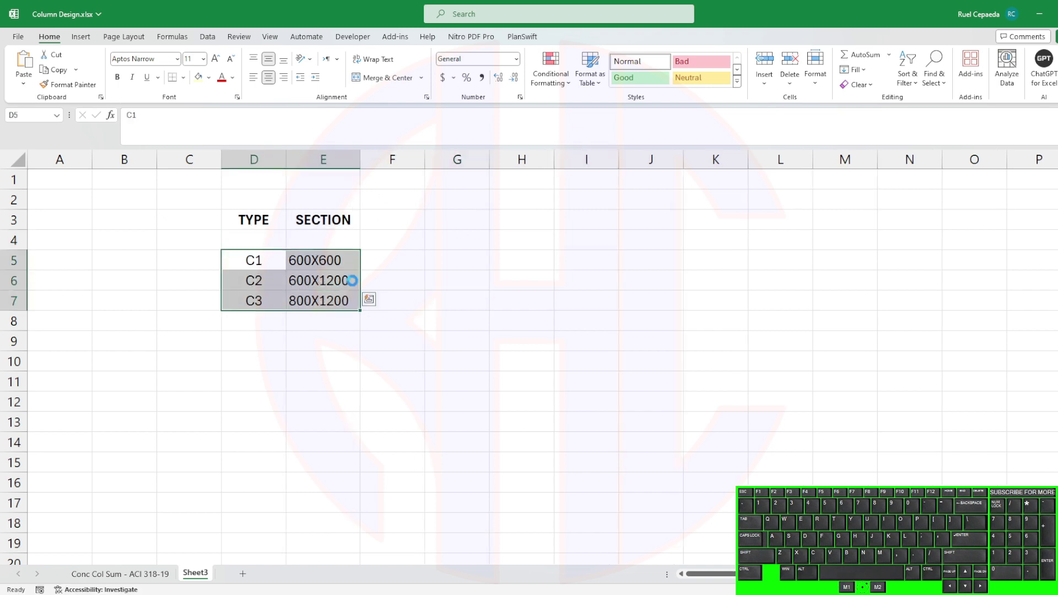
click(392, 237)
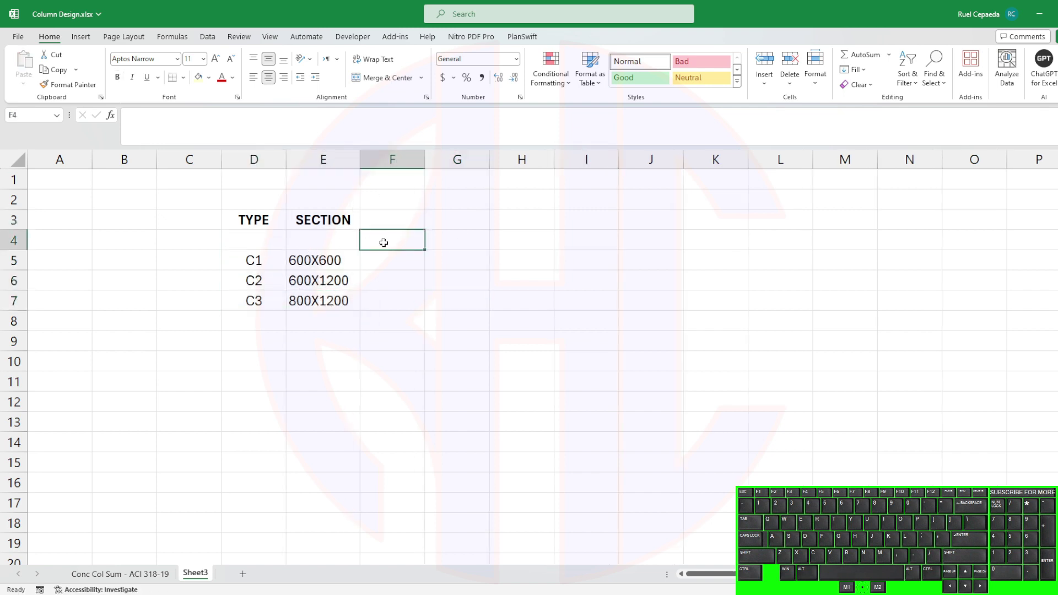
click(390, 219)
key(ctrl+z)
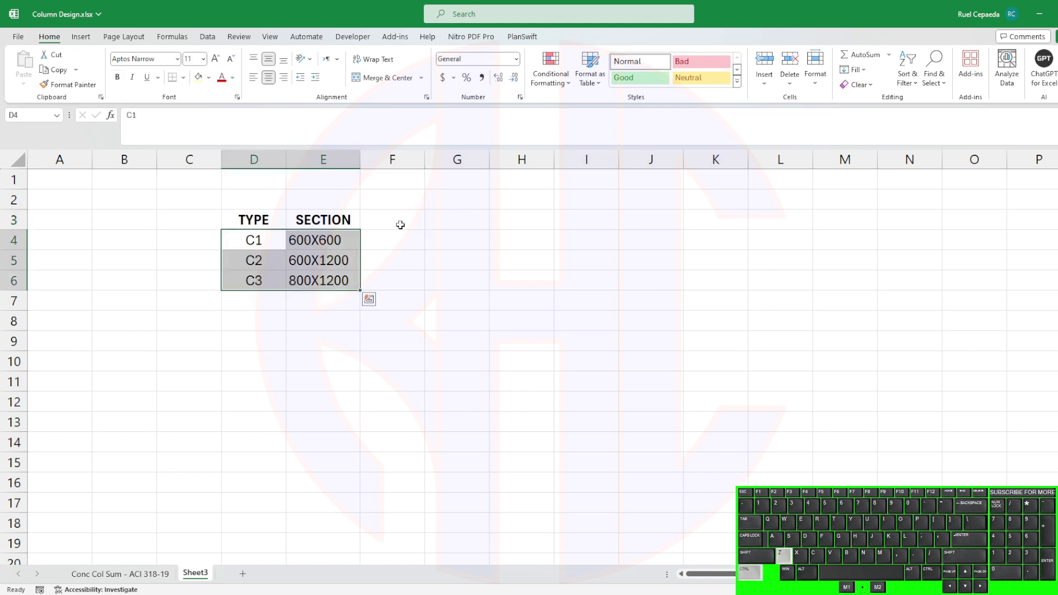
Enter the column headings A, B and C in F3:H3.
click(407, 228)
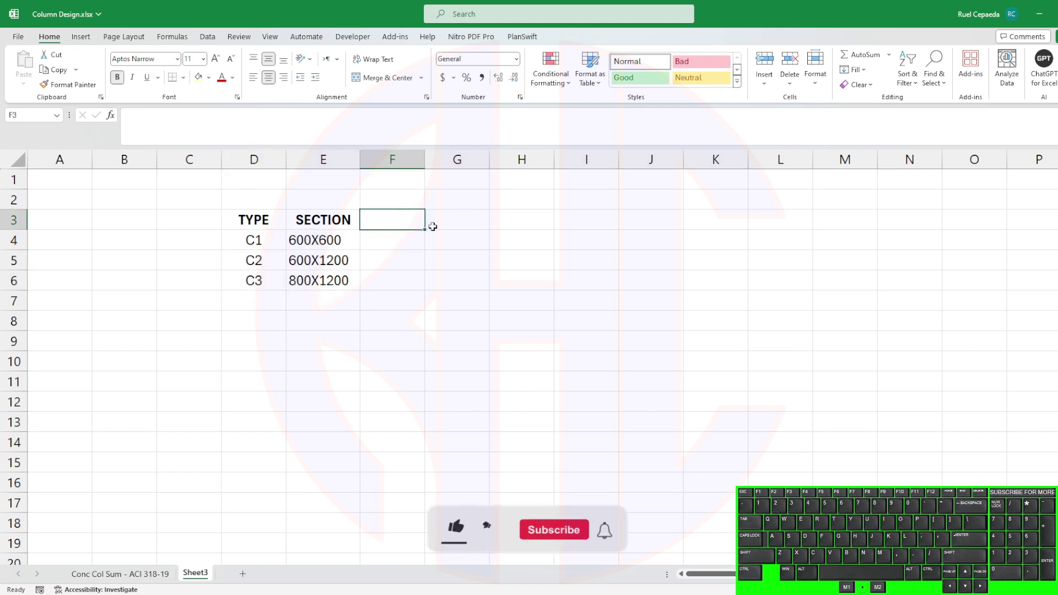
text(A)
key(Tab)
text(B)
key(Tab)
text(C)
key(Return)
Apply all borders and a thick outside border to the table D3:H6.
drag(254, 220, 551, 286)
click(183, 77)
click(209, 186)
scroll(534, 398, up, 2)
click(533, 398)
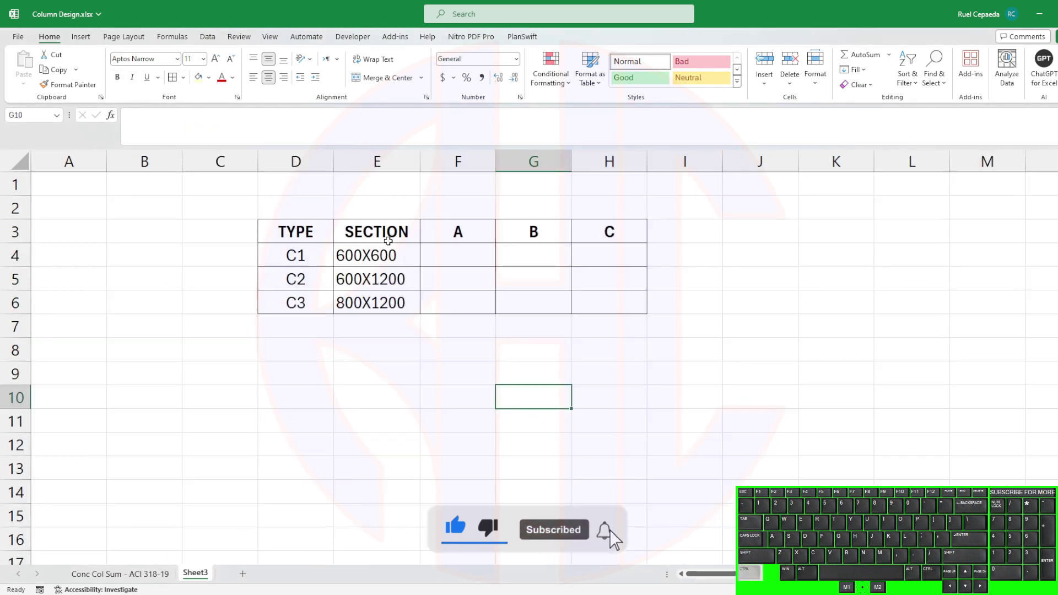
drag(296, 231, 593, 313)
click(182, 77)
click(209, 216)
click(457, 397)
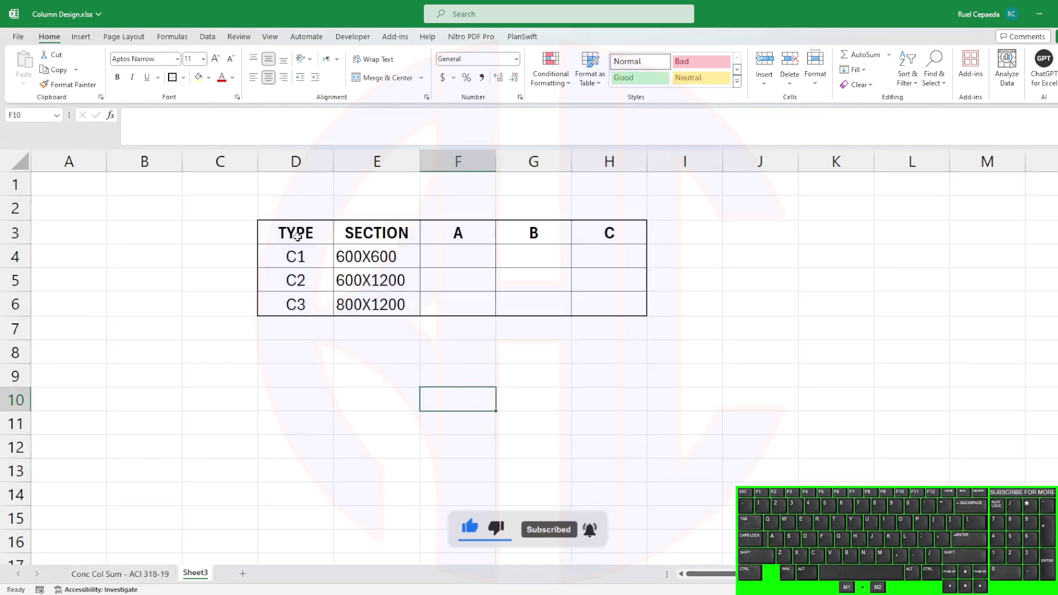
Fill the header row D3:H3 with a light green color.
drag(293, 236, 594, 237)
click(209, 77)
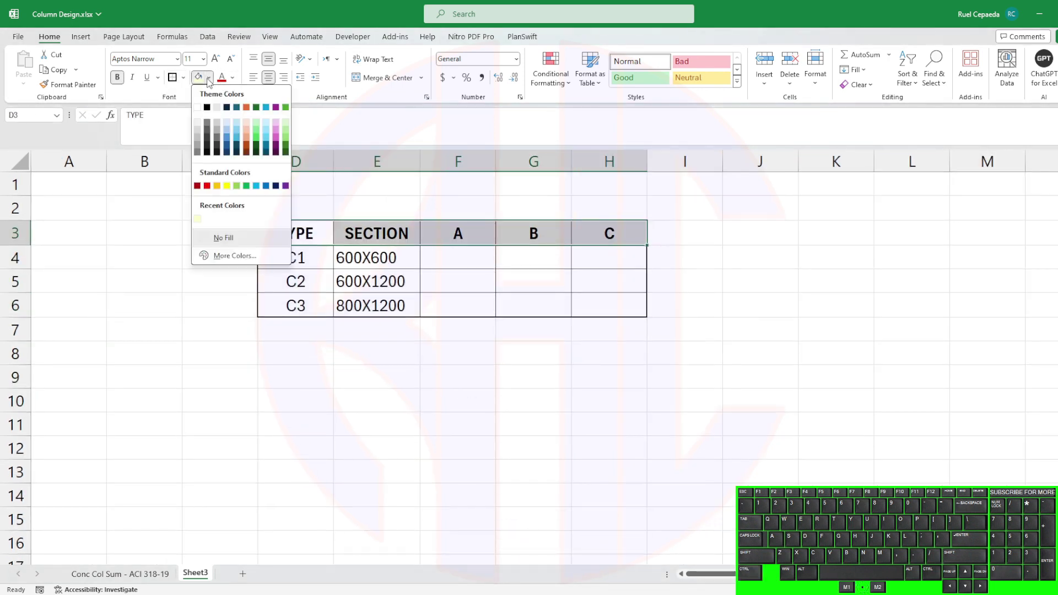
click(290, 125)
click(508, 389)
Check the bar quantity on the column summary sheet and enter 6T for C1 under heading A in F4.
click(466, 259)
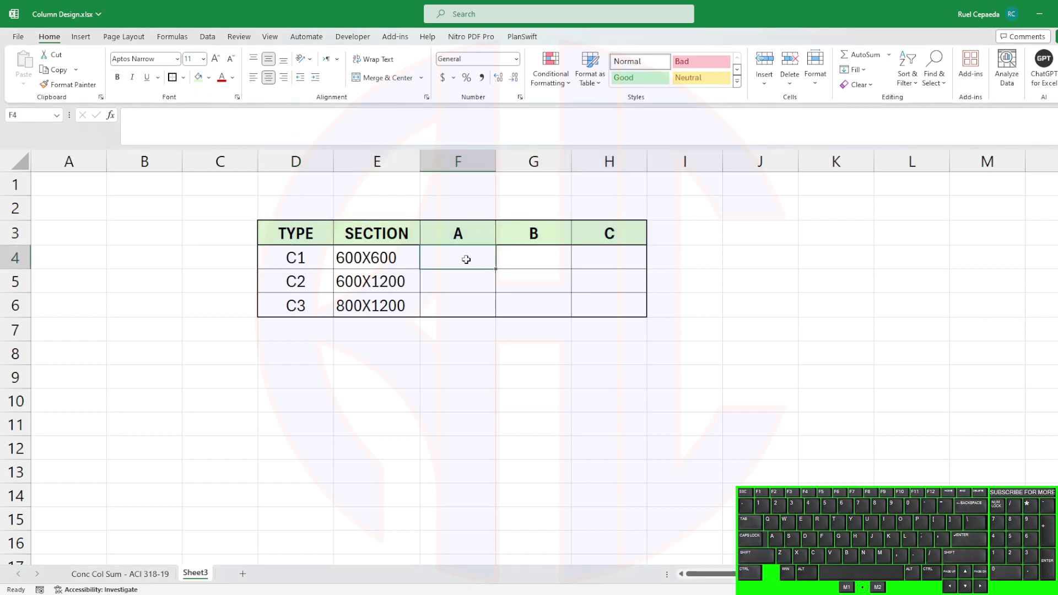
click(139, 576)
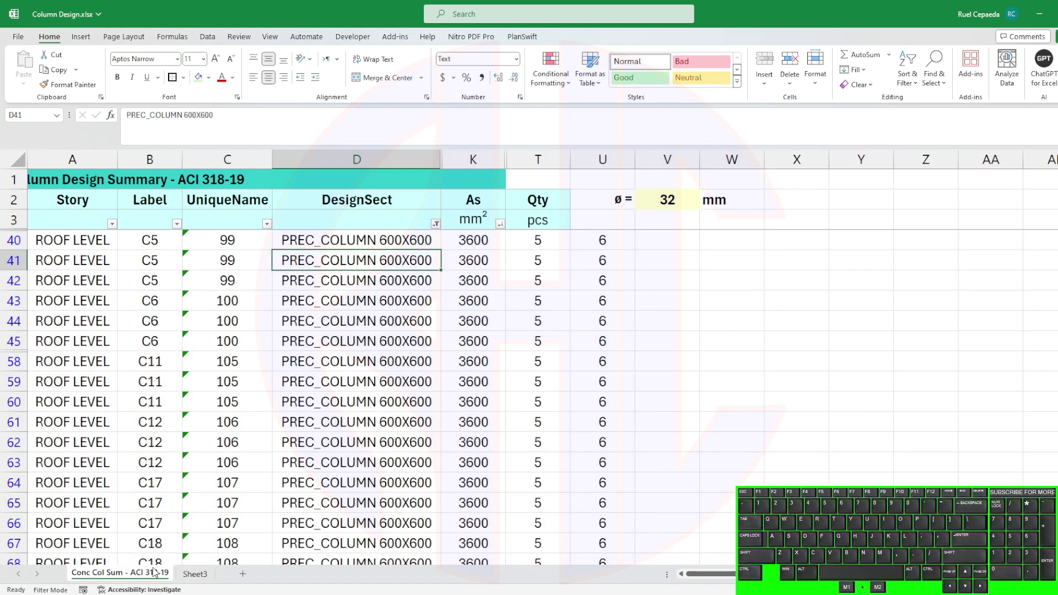
click(195, 574)
text(6)
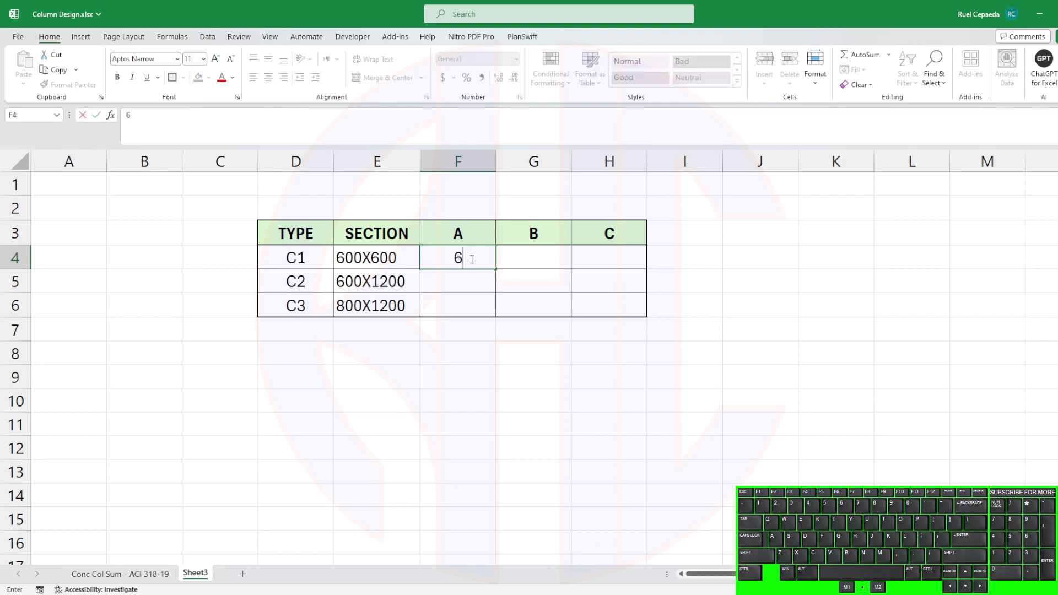
text(T)
click(421, 373)
Test the bar diameter in V2 of the column summary sheet with 28 mm and set it back to 32 mm.
click(120, 573)
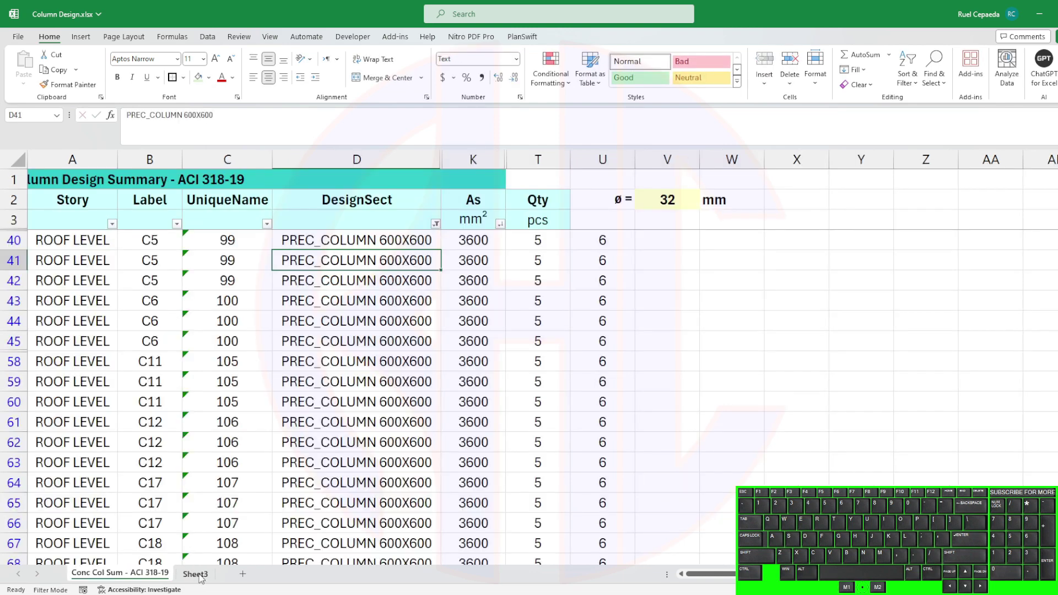
click(672, 199)
click(705, 203)
click(644, 264)
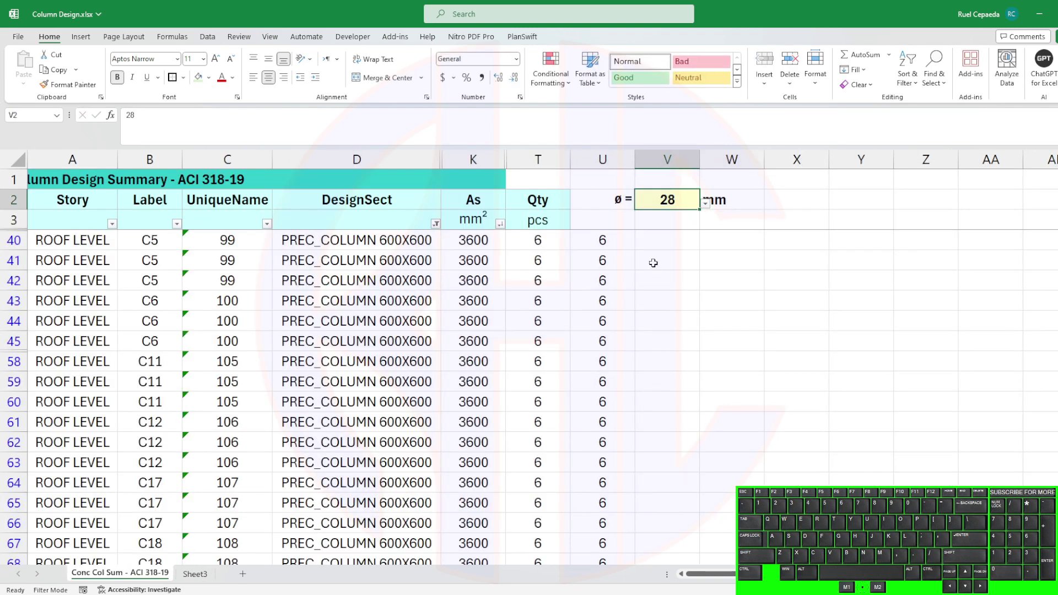
click(706, 203)
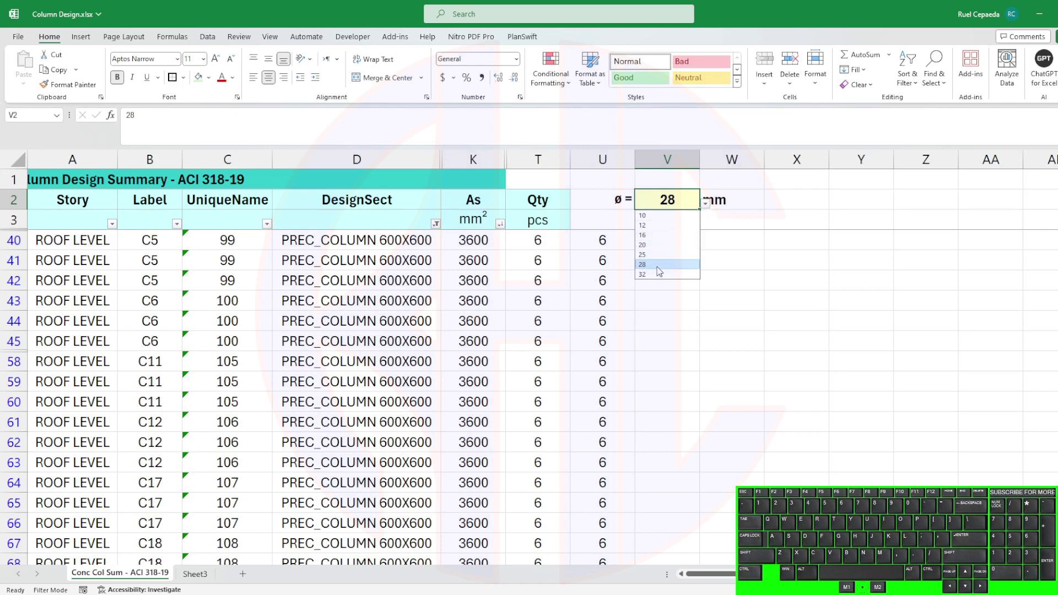
click(673, 280)
key(alt+Tab)
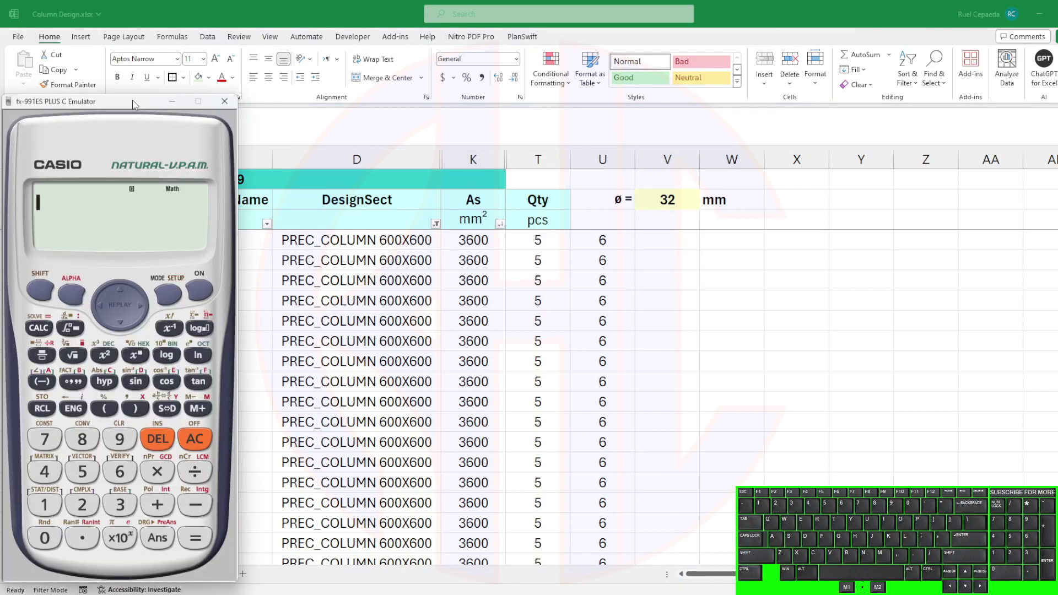
click(172, 102)
click(795, 201)
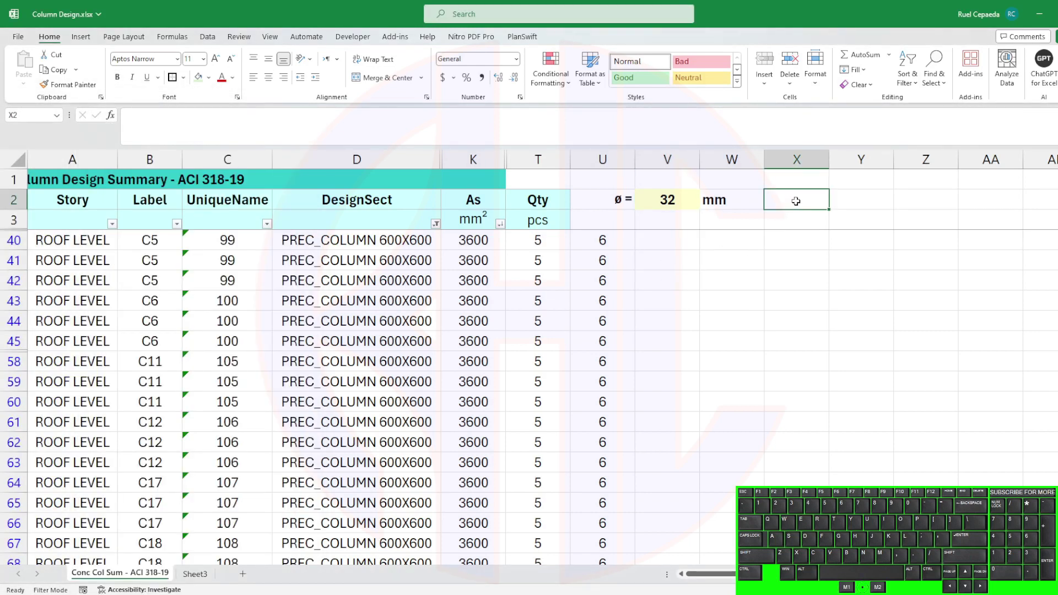
click(879, 202)
Enter the headings X in X1 and Y in Y1 and center the cells X1:Z2.
click(810, 182)
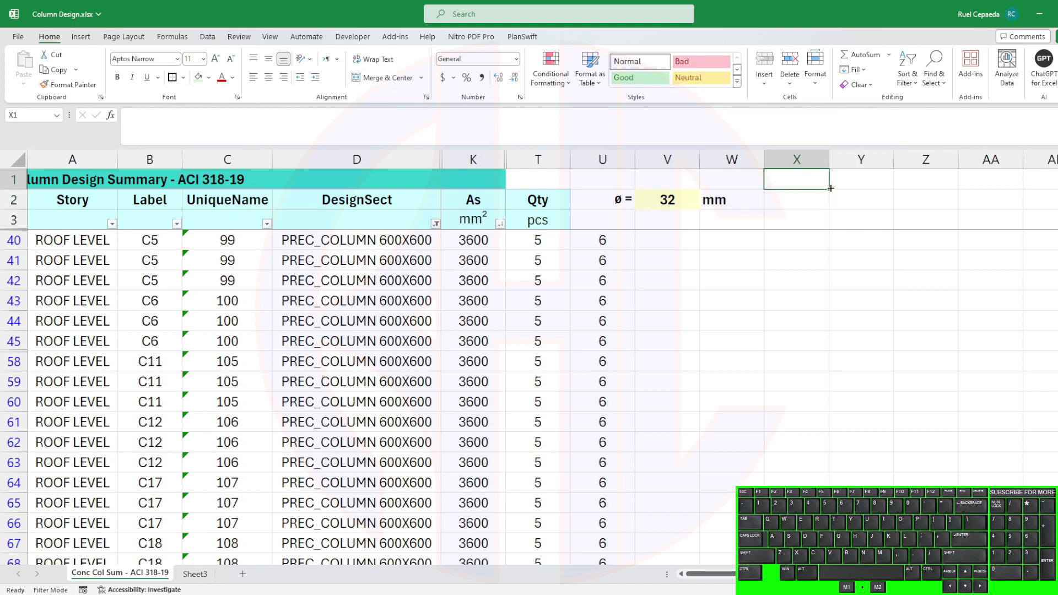
text(X)
click(861, 179)
text(Y)
drag(810, 184, 926, 198)
Enter 600 under the X heading in X2 and 600 under the Y heading in Y2.
click(807, 198)
text(60)
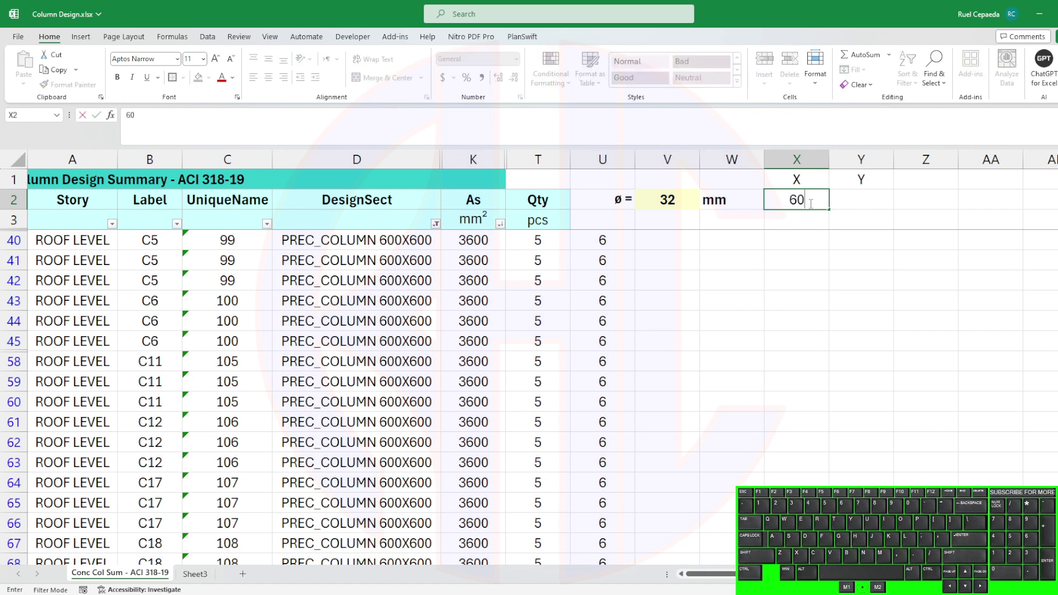
text(0)
click(858, 200)
text(600)
Enter the heading AREA in Z1 and calculate =X2*Y2 in Z2 in comma style.
click(923, 183)
text(AREA)
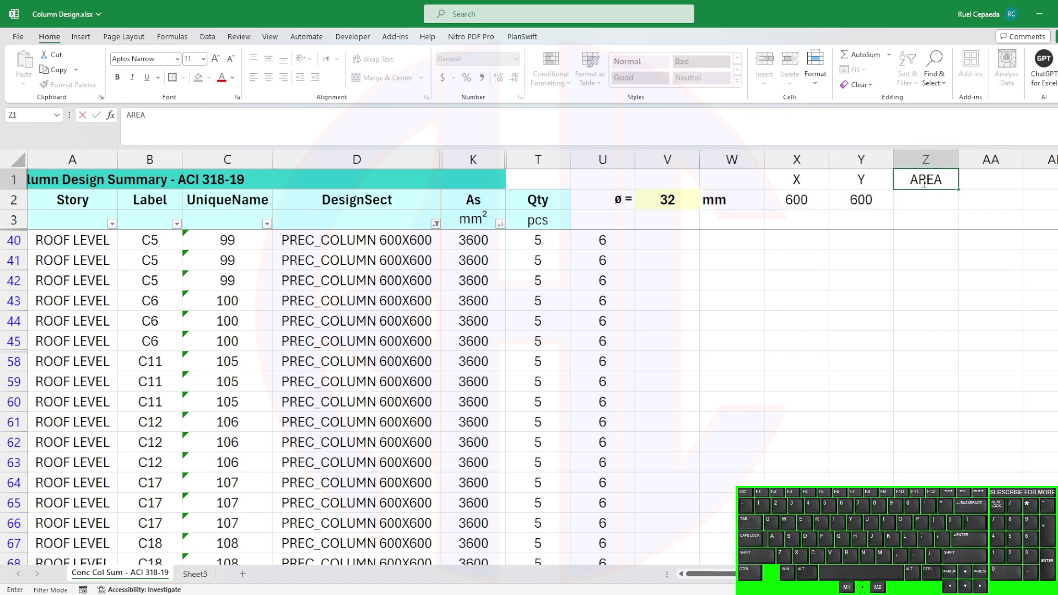
key(Return)
text(=)
click(803, 201)
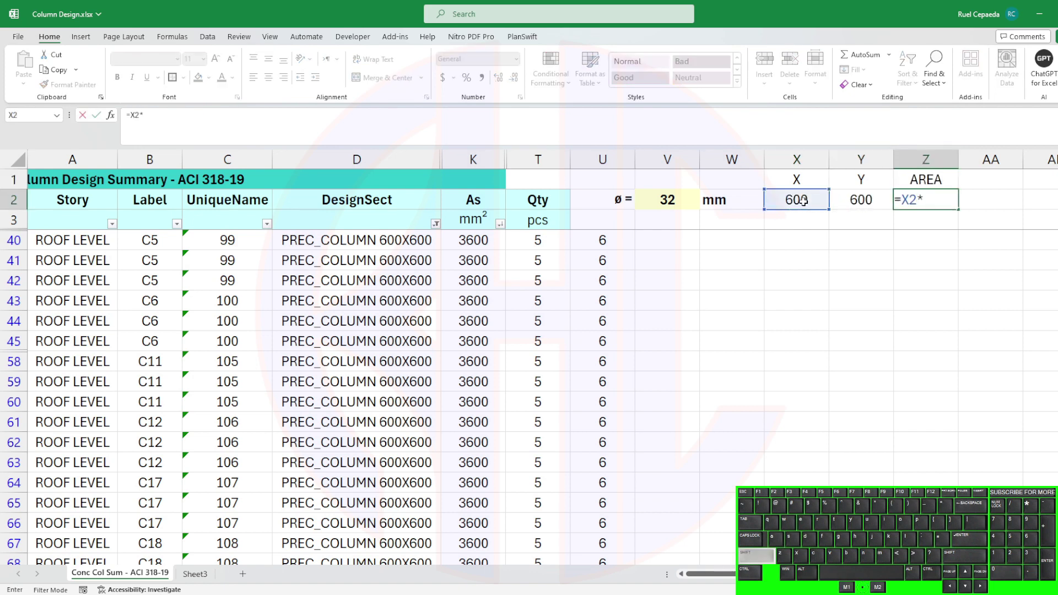
text(*)
click(859, 200)
key(Return)
key(Up)
click(481, 77)
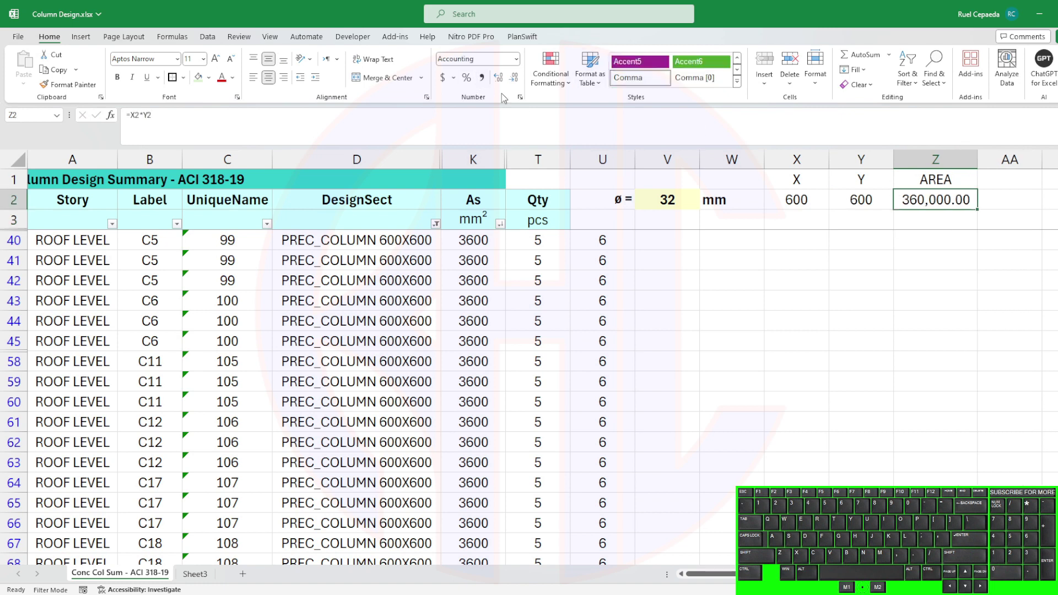
click(1016, 206)
text(=)
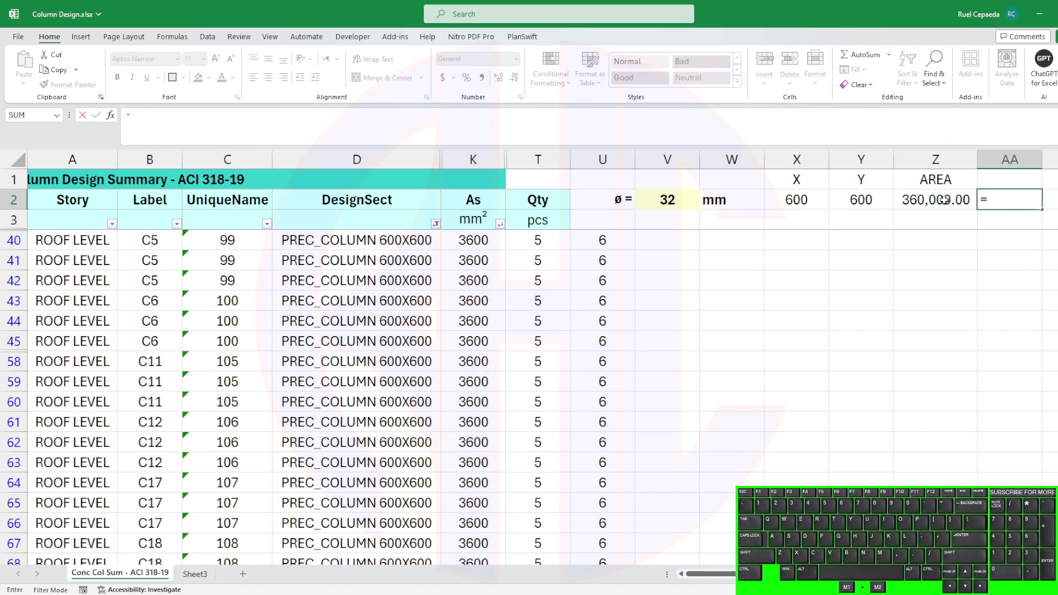
click(477, 241)
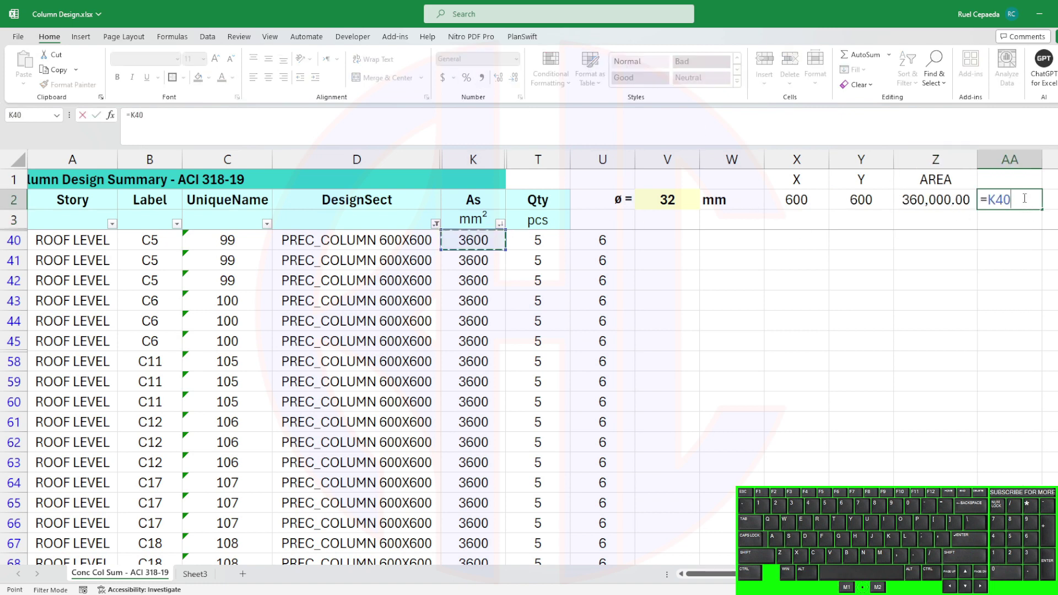
key(Escape)
Make the headings X1:Z1 bold and copy the range X1:Z2.
click(832, 199)
drag(796, 179, 926, 181)
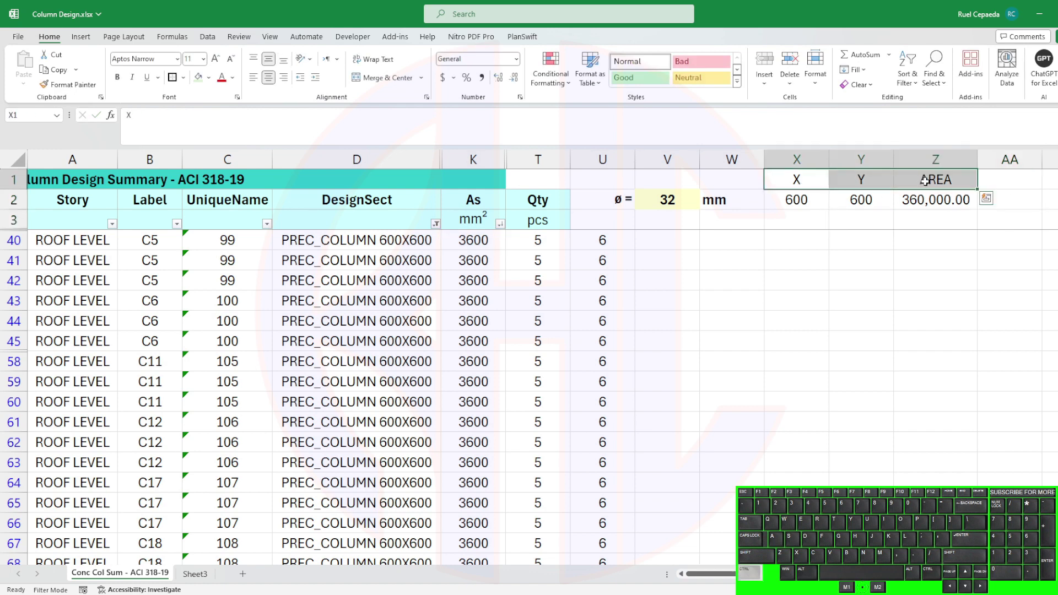
drag(799, 180, 931, 200)
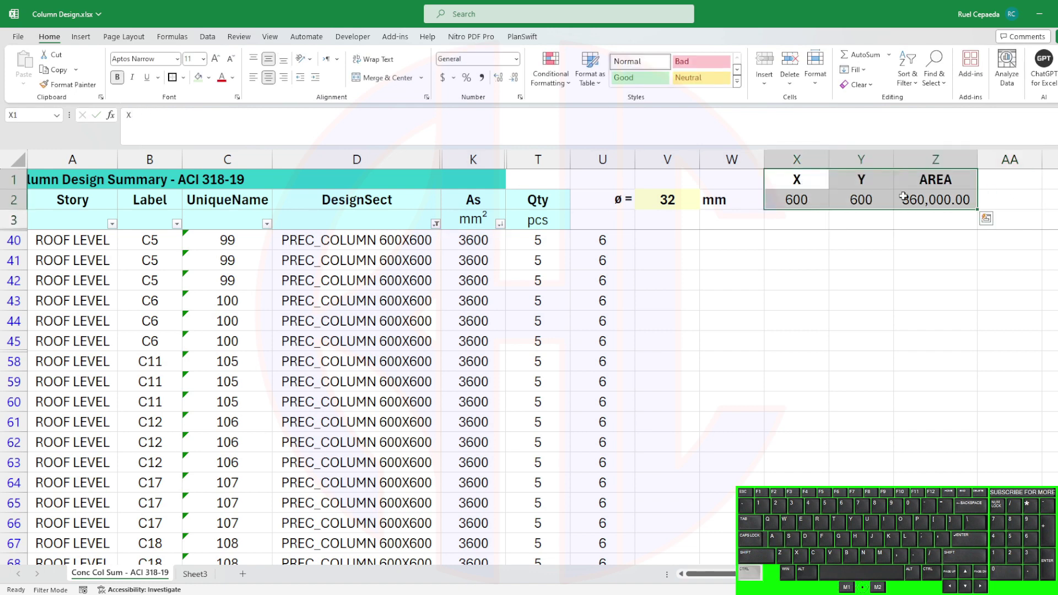
key(ctrl+c)
Switch to Sheet3, cancel the pending copy and insert a blank column between SECTION and A.
click(195, 573)
click(595, 401)
click(377, 161)
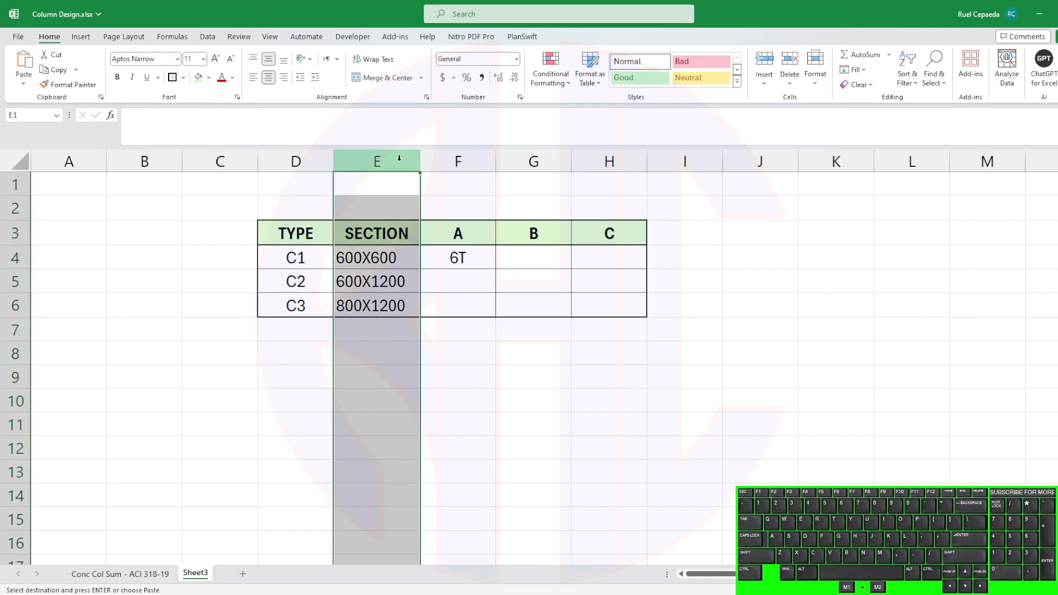
click(521, 385)
key(Escape)
click(376, 161)
click(458, 162)
key(ctrl+shift+equal)
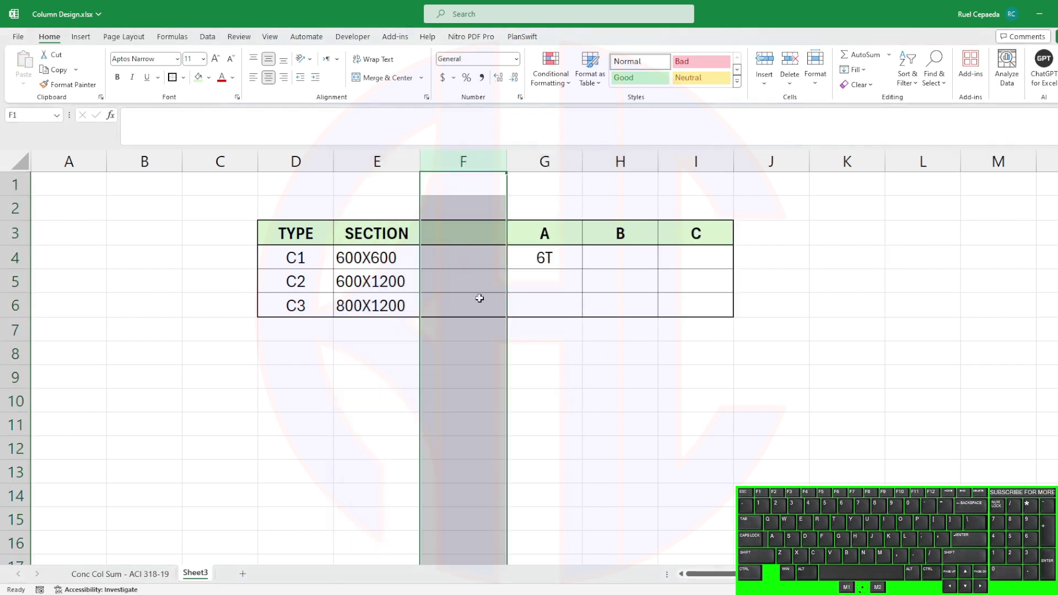
Merge and center the SECTION heading across E3:F3.
drag(376, 234, 442, 235)
click(384, 80)
click(463, 377)
scroll(408, 302, up, 3)
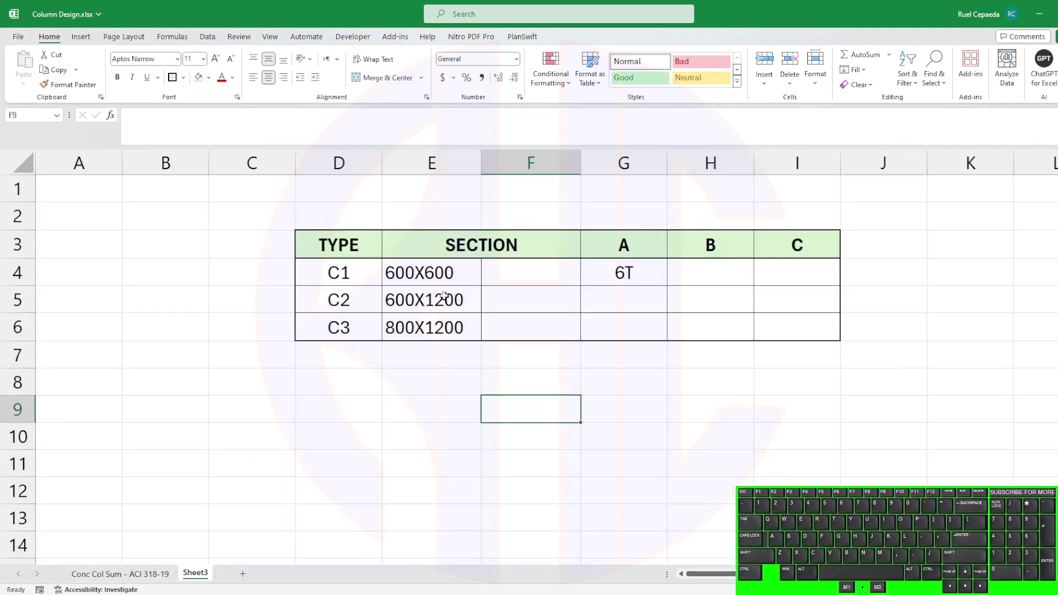
Copy the header row D3:I3 into row 2 and clear the texts from row 3.
click(447, 274)
drag(335, 242, 772, 252)
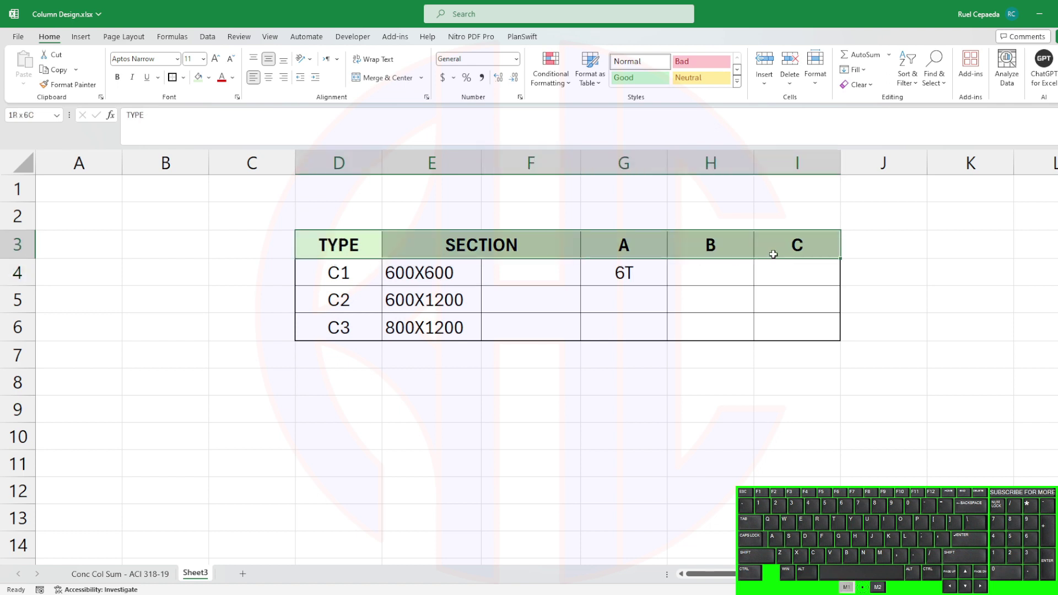
key(ctrl+c)
key(Up)
key(ctrl+v)
drag(335, 245, 788, 252)
key(Delete)
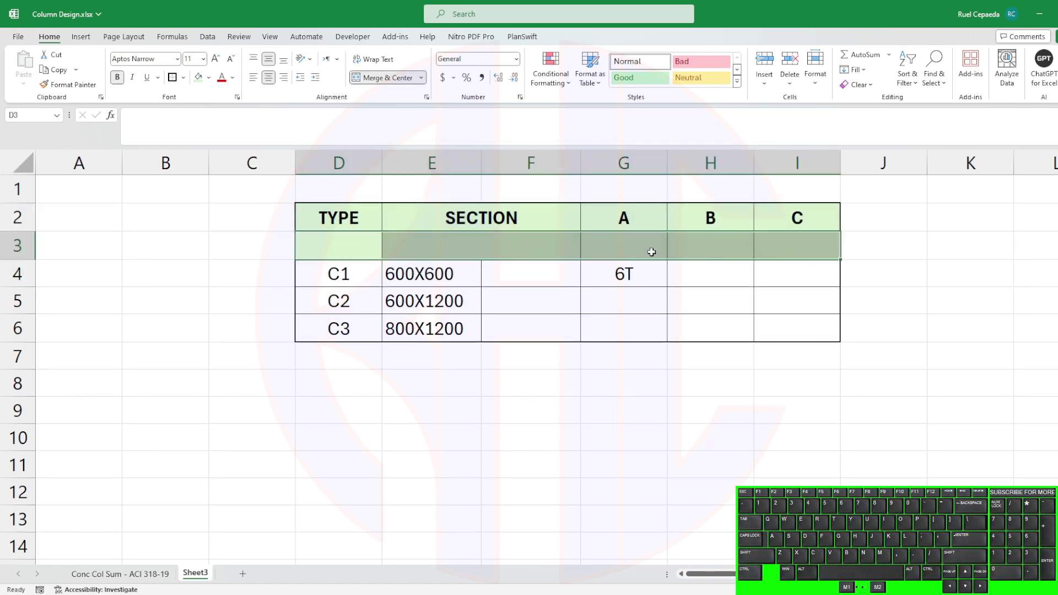
Unmerge the cell under SECTION and enter the subheadings X in E3 and Y in F3.
click(475, 240)
click(387, 80)
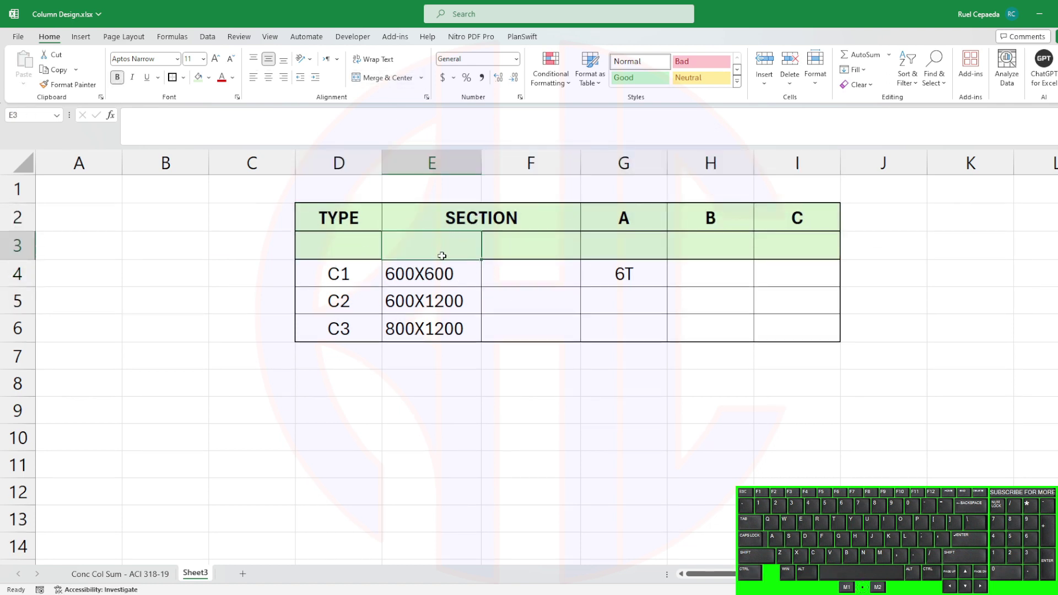
text(X)
key(Tab)
text(Y)
key(Return)
Merge the TYPE heading over D2:D3 and center the contents of the table D2:I6.
drag(435, 246, 518, 303)
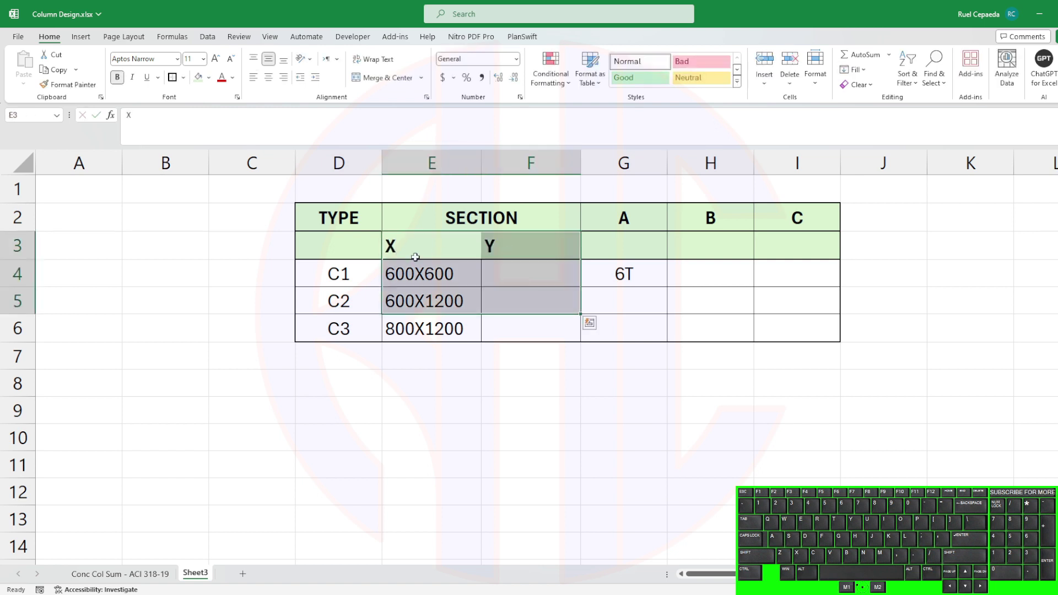
drag(339, 218, 771, 331)
click(388, 77)
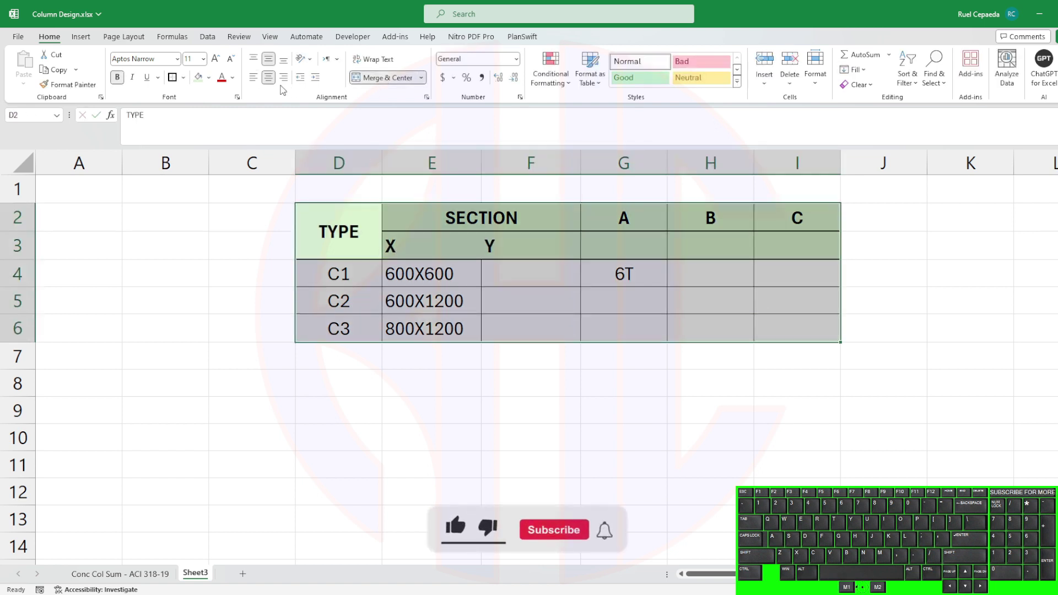
key(alt+h)
key(a)
key(c)
click(647, 292)
Merge and center each of the headings A, B and C over rows 2 and 3.
click(642, 221)
key(Right)
drag(642, 221, 639, 246)
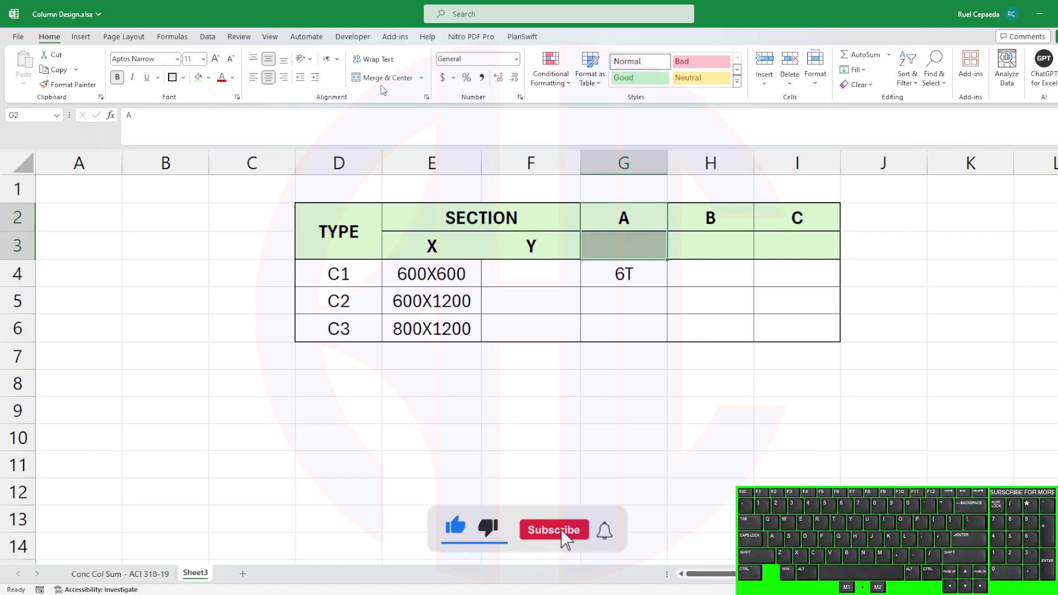
click(387, 77)
drag(710, 220, 729, 242)
click(388, 78)
drag(771, 209, 793, 246)
click(407, 82)
Apply thin borders to all cells of the table D2:I6.
drag(339, 220, 799, 330)
click(183, 77)
click(213, 191)
drag(512, 405, 643, 419)
click(675, 427)
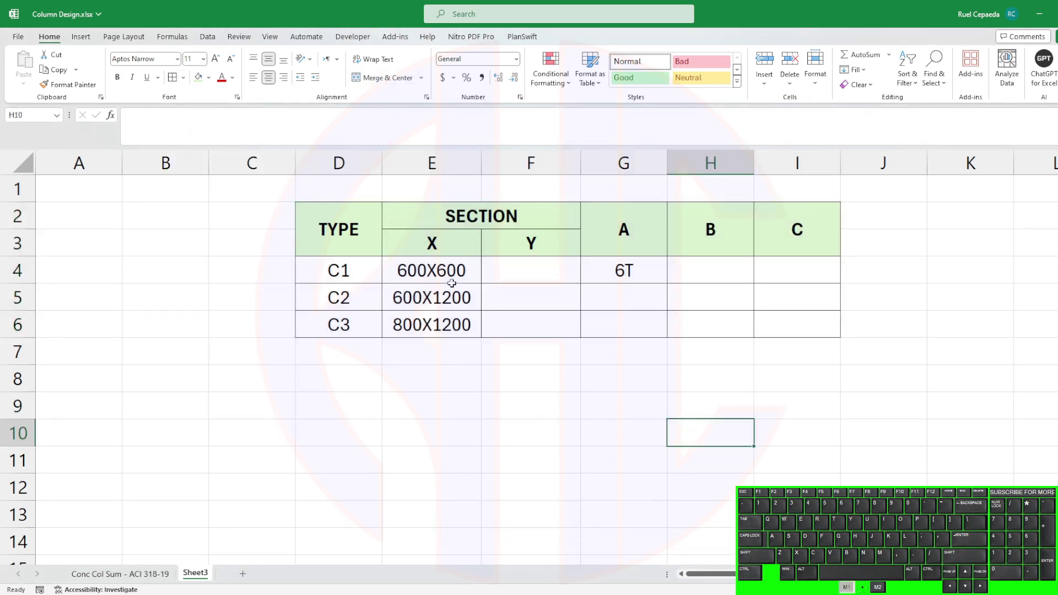
Enter the X and Y sizes separately: 600 and 600 for C1, 600 and 1200 for C2.
click(452, 281)
text(600)
key(Tab)
text(600)
click(475, 293)
text(600)
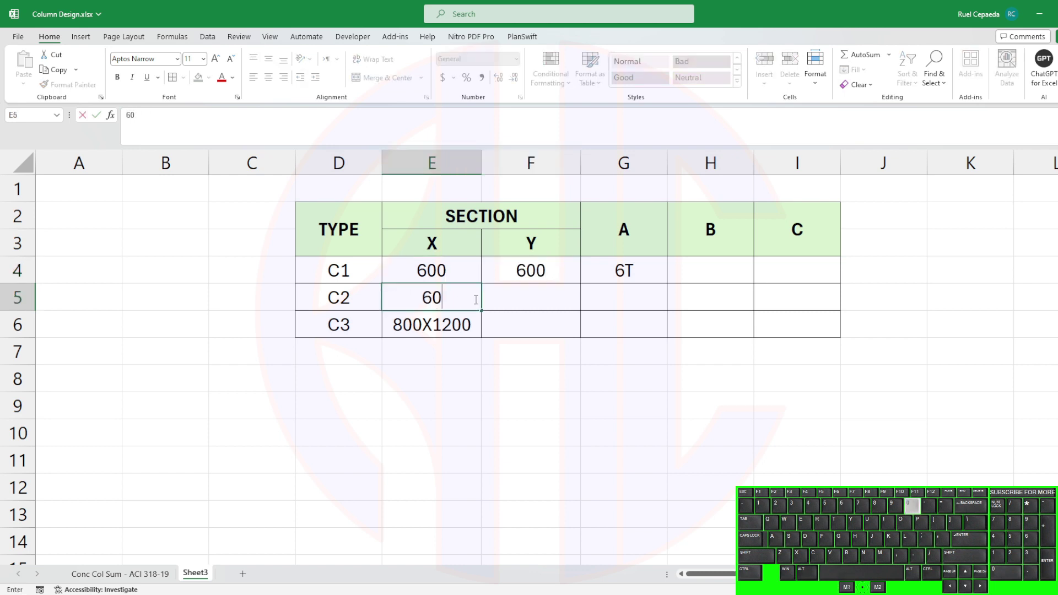
click(557, 298)
text(1200)
Enter the size of C3 as 800 under X and 1200 under Y.
click(455, 324)
text(80)
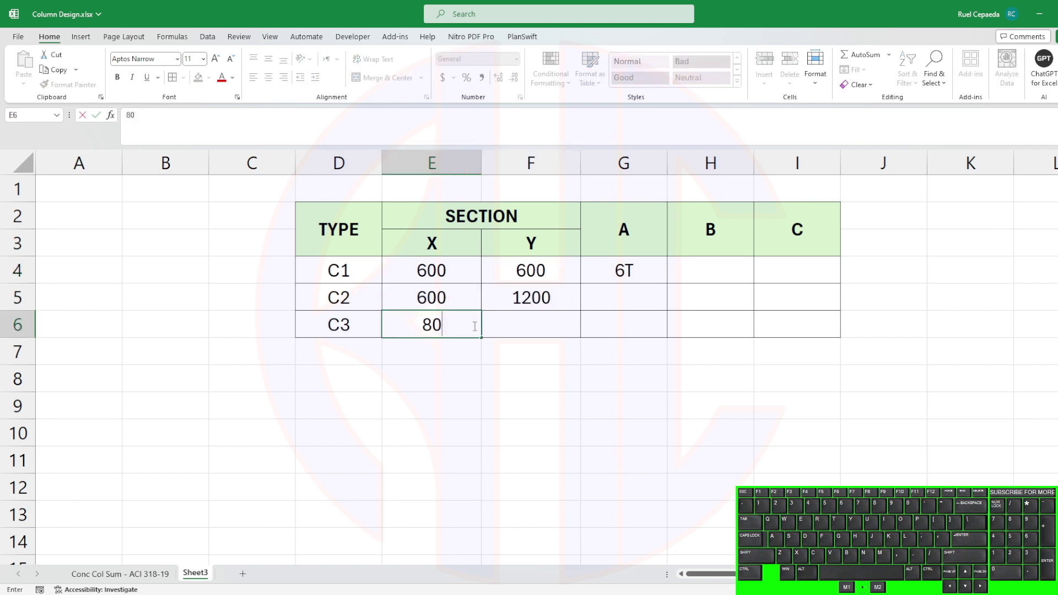
text(0)
click(531, 322)
text(1200)
click(614, 402)
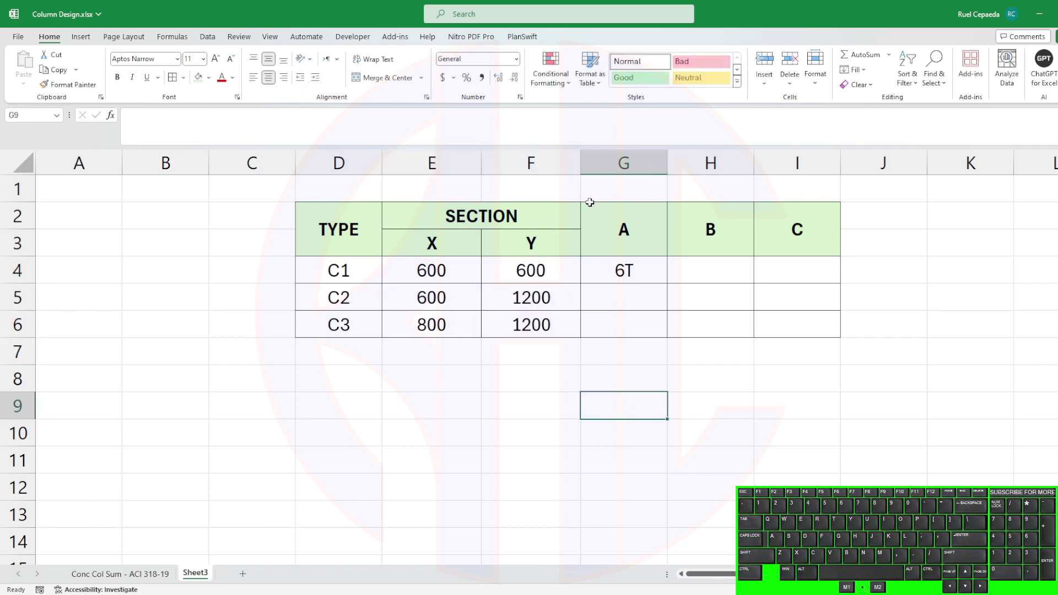
Insert a column before heading A and extend the merged SECTION heading across E2:G2.
click(623, 163)
right_click(623, 163)
click(648, 259)
drag(432, 215, 628, 215)
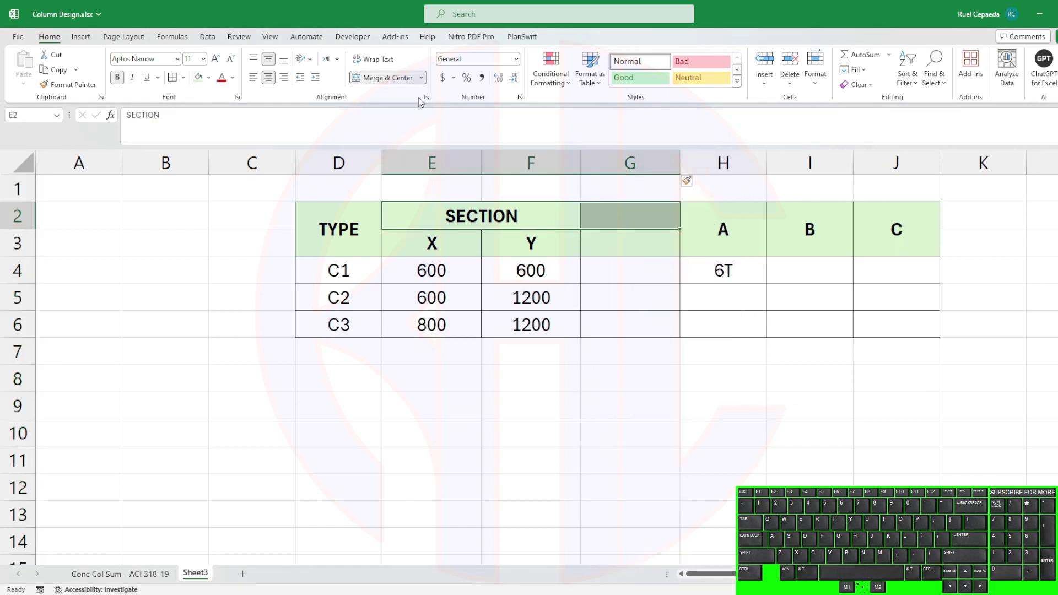
click(385, 77)
Enter the subheading C-AREA in G3.
click(628, 243)
text(AREA)
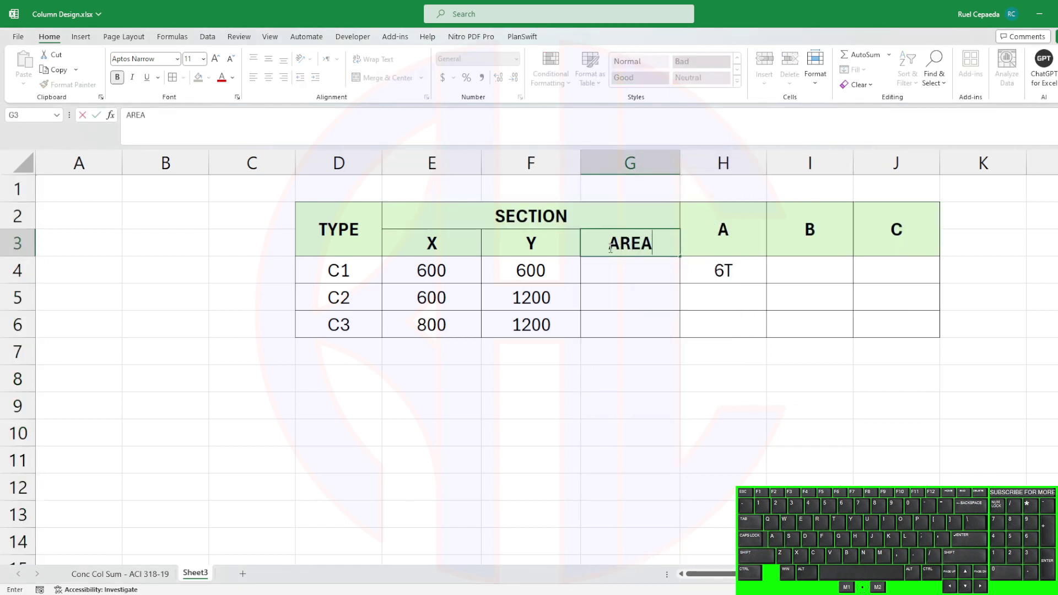
text(C-)
key(Return)
Calculate the C1 area in G4 as =E4*F4 and fill the formula down to G6.
text(=)
click(437, 273)
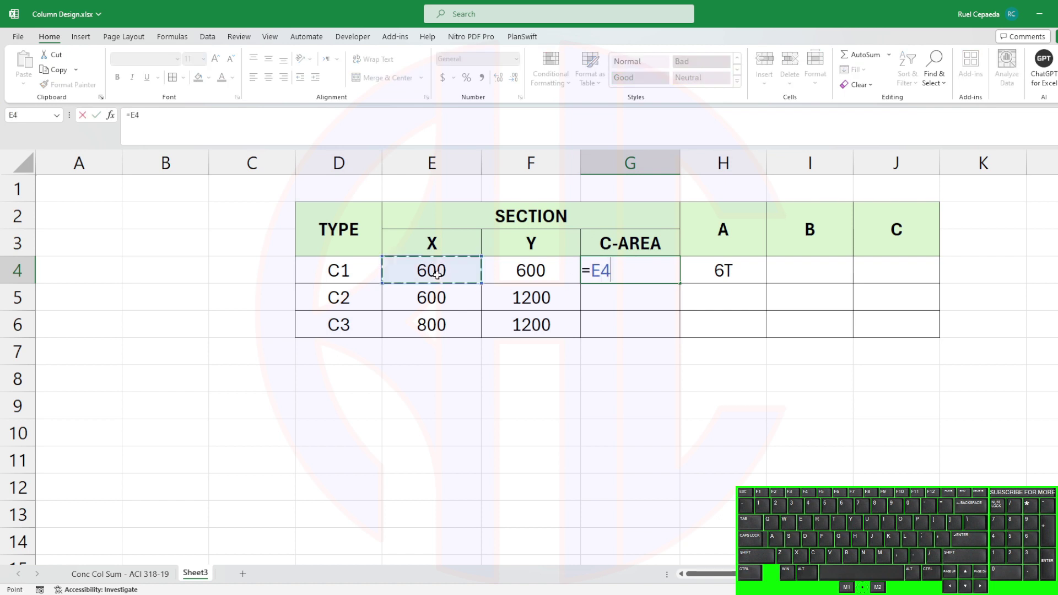
text(*)
click(540, 270)
key(Return)
click(633, 266)
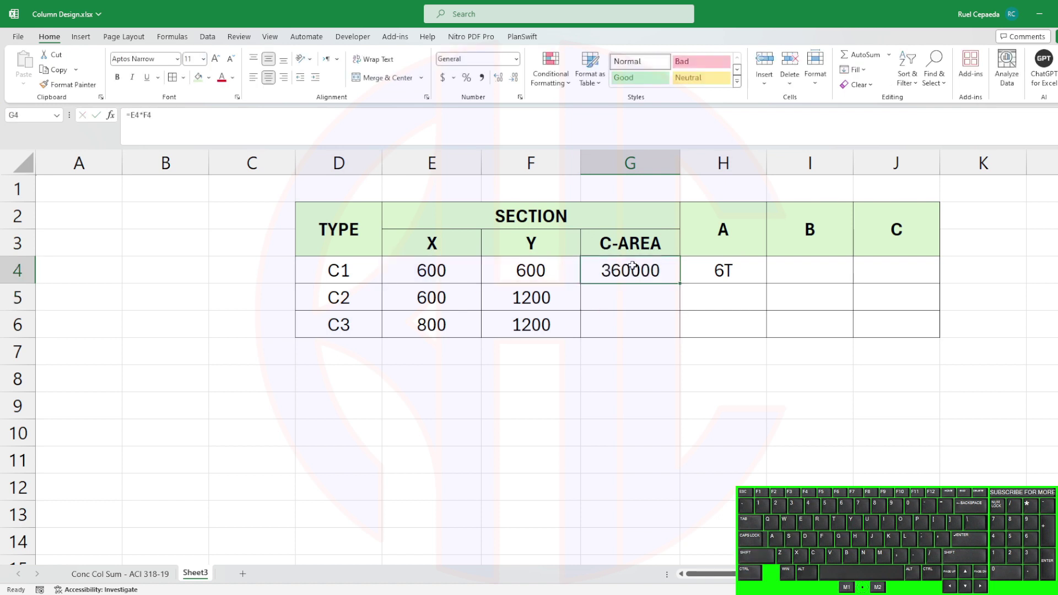
drag(680, 284, 681, 335)
Format the areas in G4:G6 with the custom number format #,##0.00.
click(516, 58)
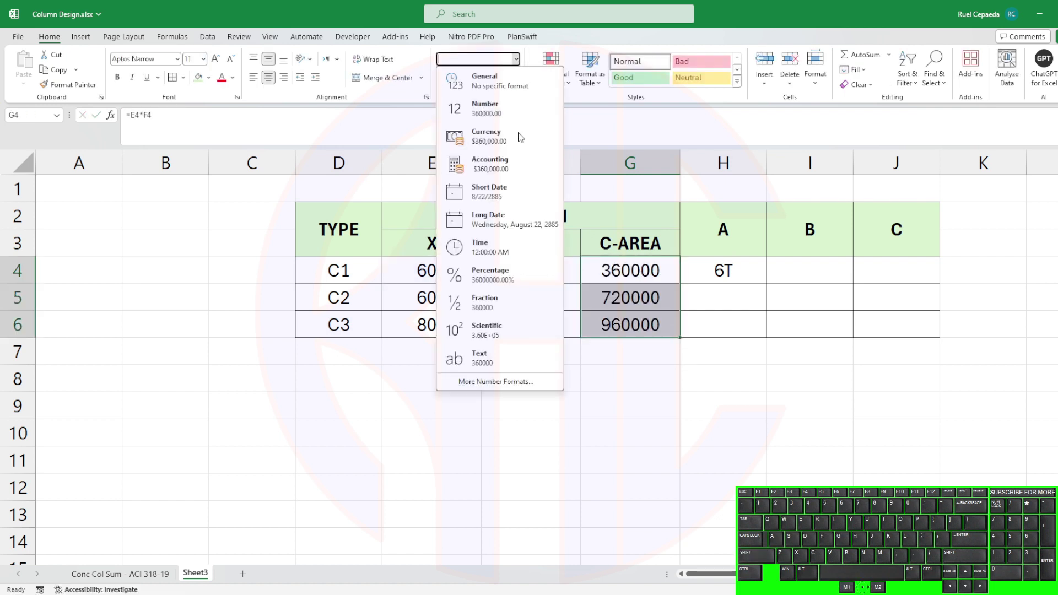
click(490, 380)
click(488, 430)
click(533, 427)
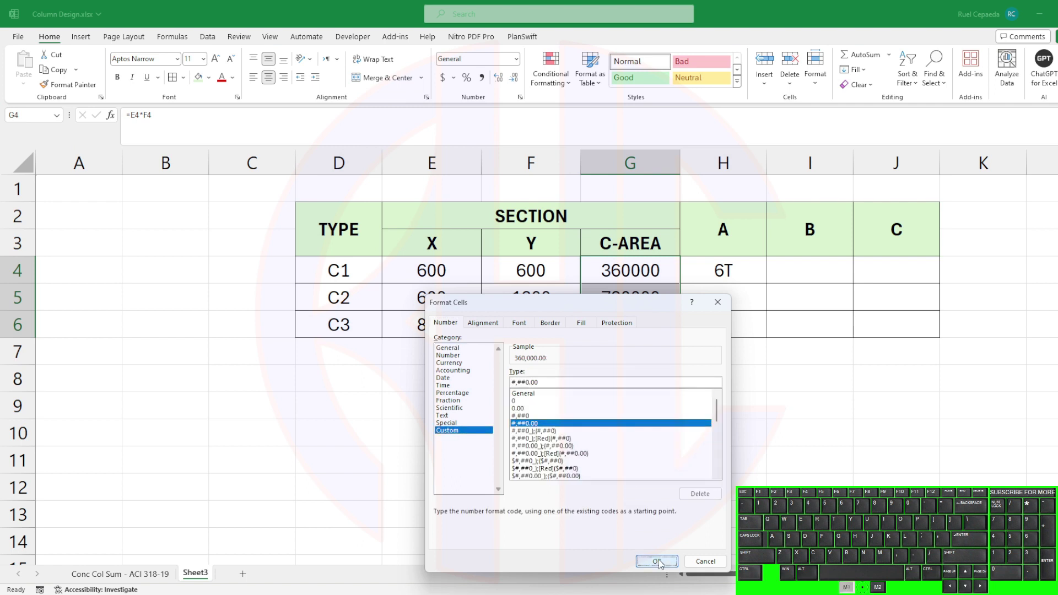
click(657, 561)
click(716, 459)
click(644, 276)
click(620, 395)
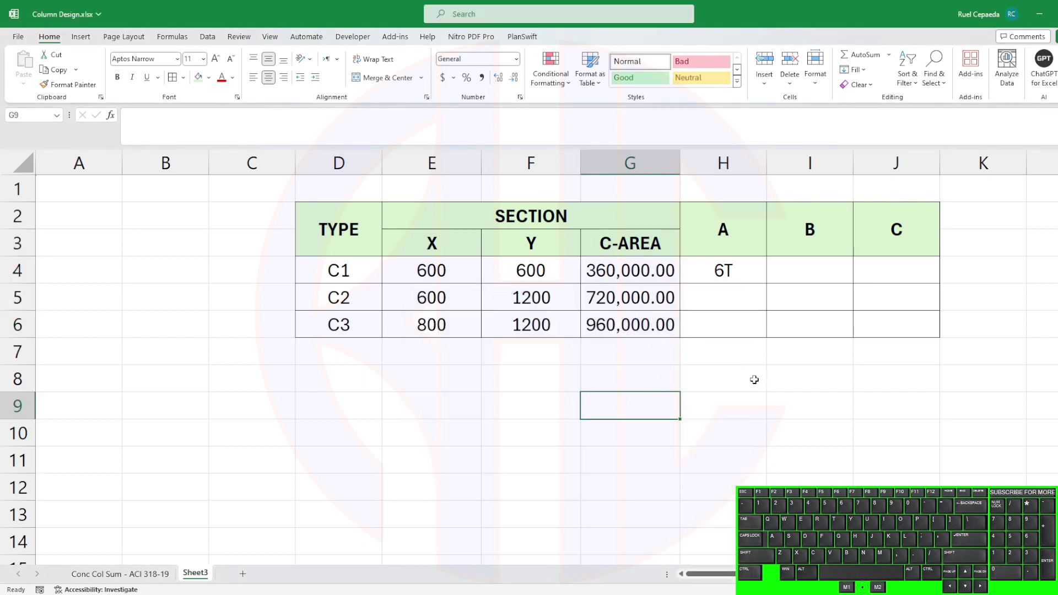
Autofit the widths of the X and Y columns E and F.
drag(488, 157, 474, 160)
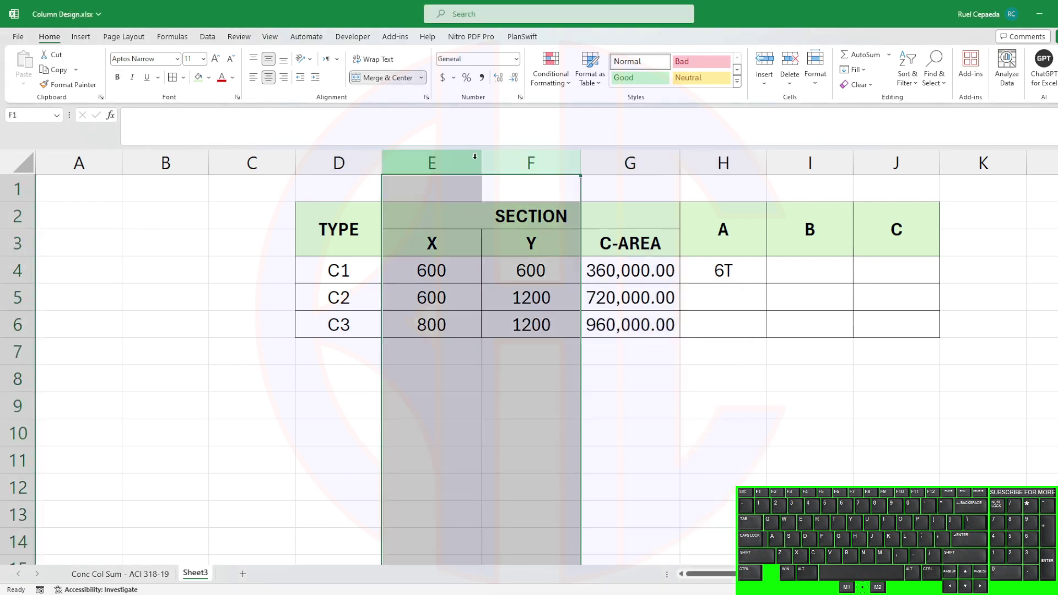
double_click(480, 160)
click(632, 378)
Compare the C1 entry under heading A with the bar quantities in column U of the column summary sheet.
click(613, 269)
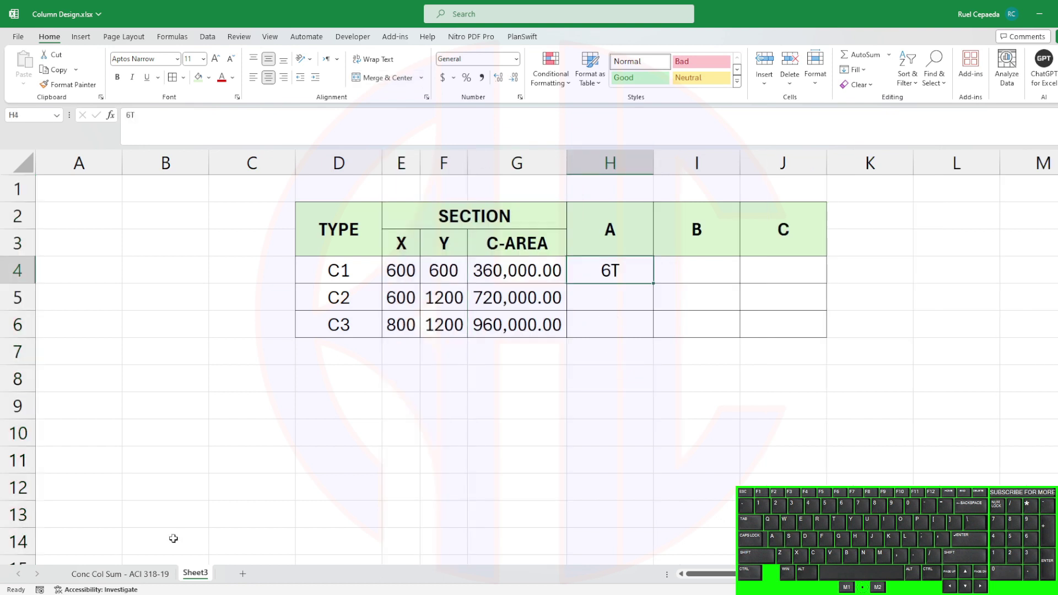
click(615, 423)
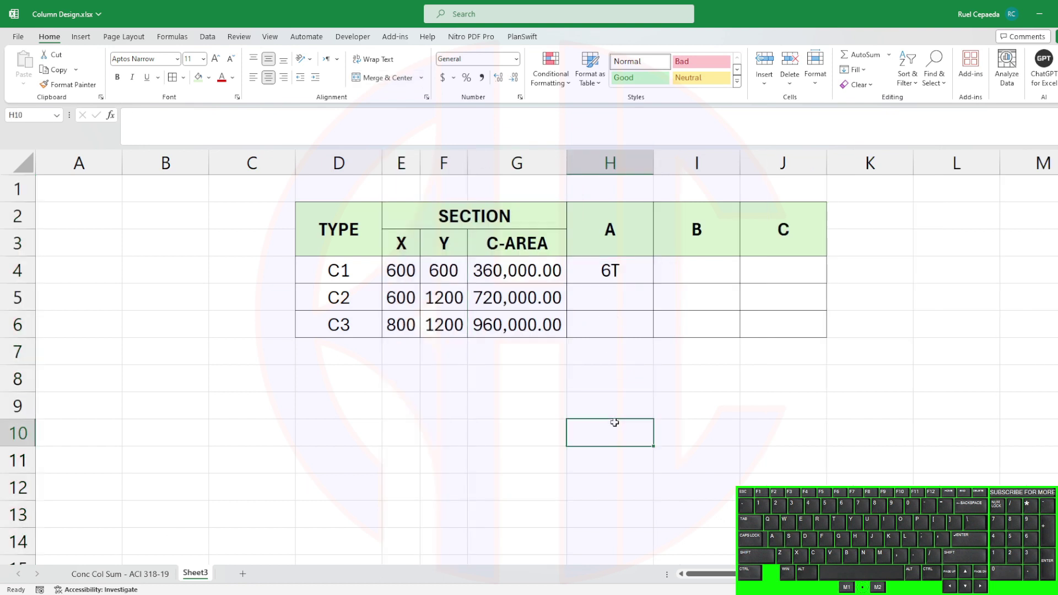
click(625, 269)
drag(610, 229, 788, 234)
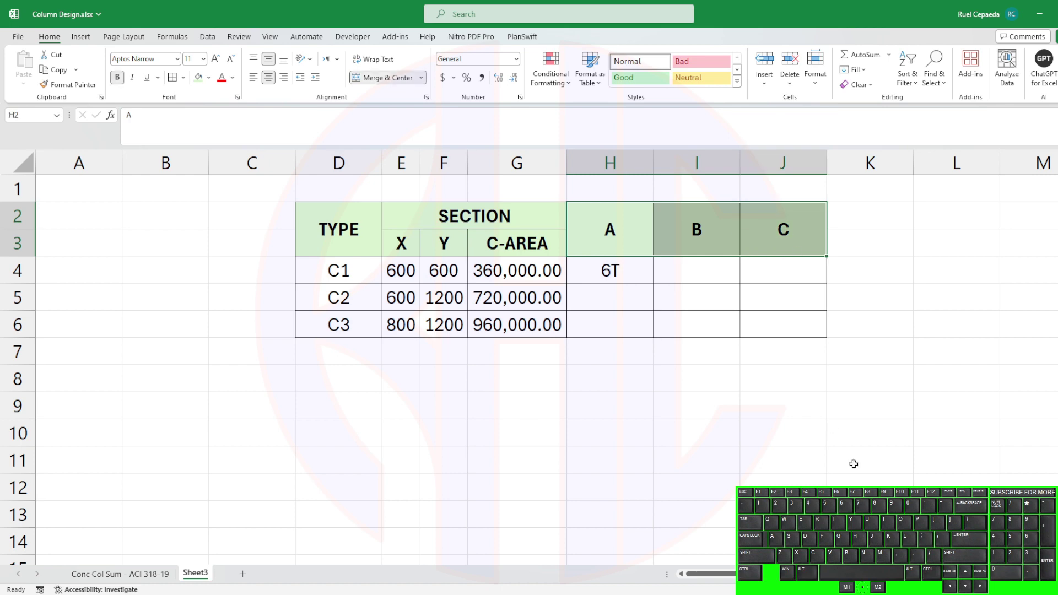
click(120, 574)
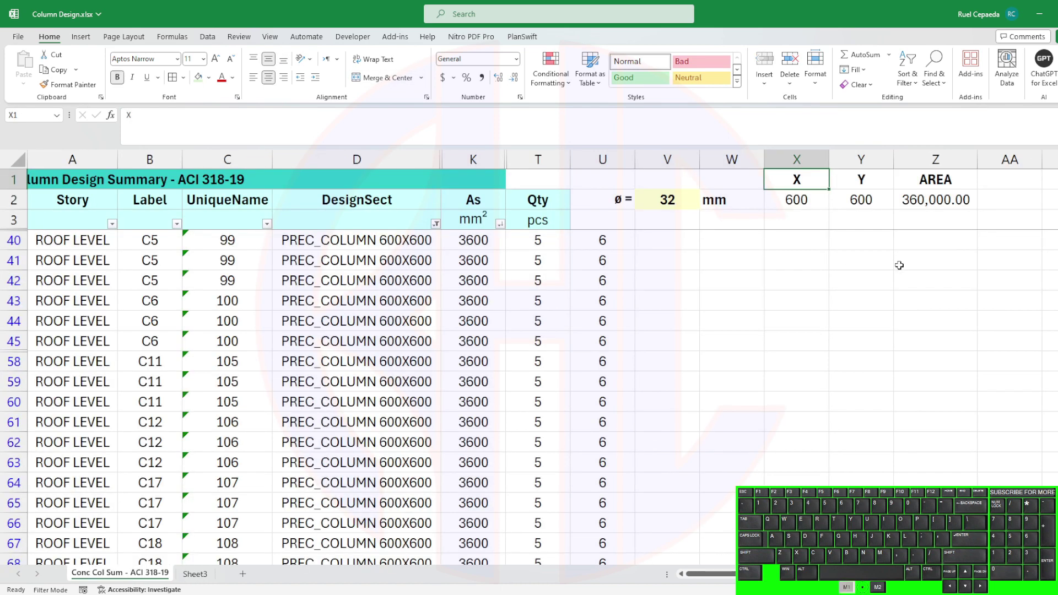
click(617, 243)
click(198, 573)
click(648, 450)
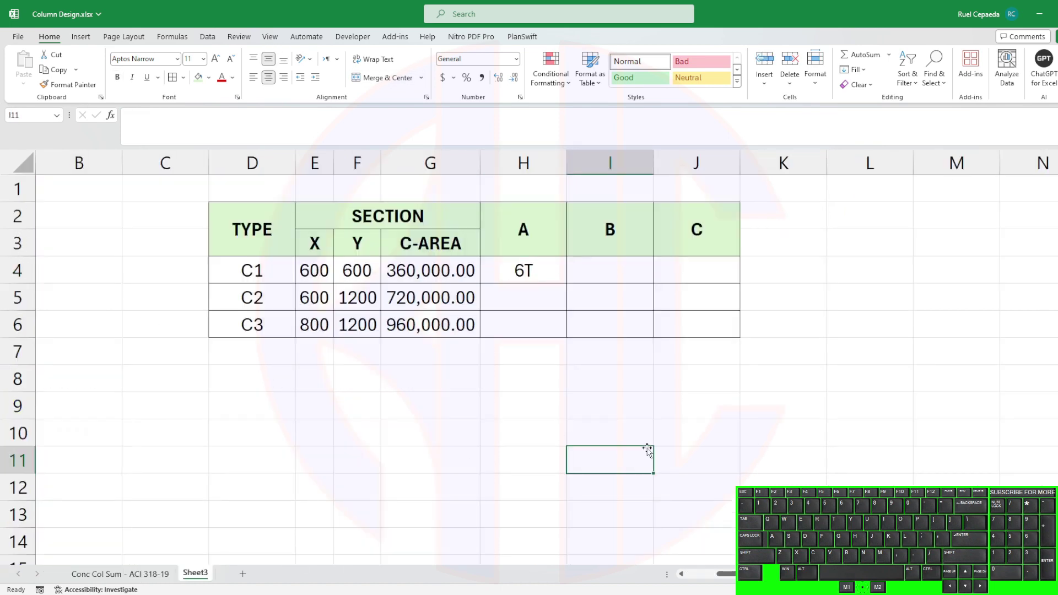
click(120, 573)
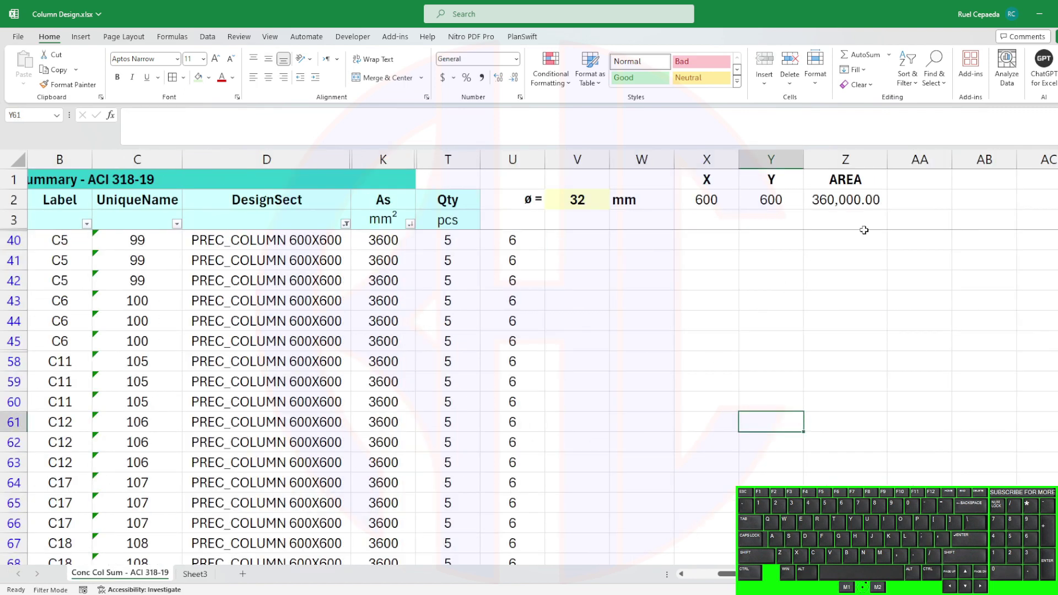
Delete the X, Y and AREA helper entries in X1:Z2 of the column summary sheet.
click(920, 201)
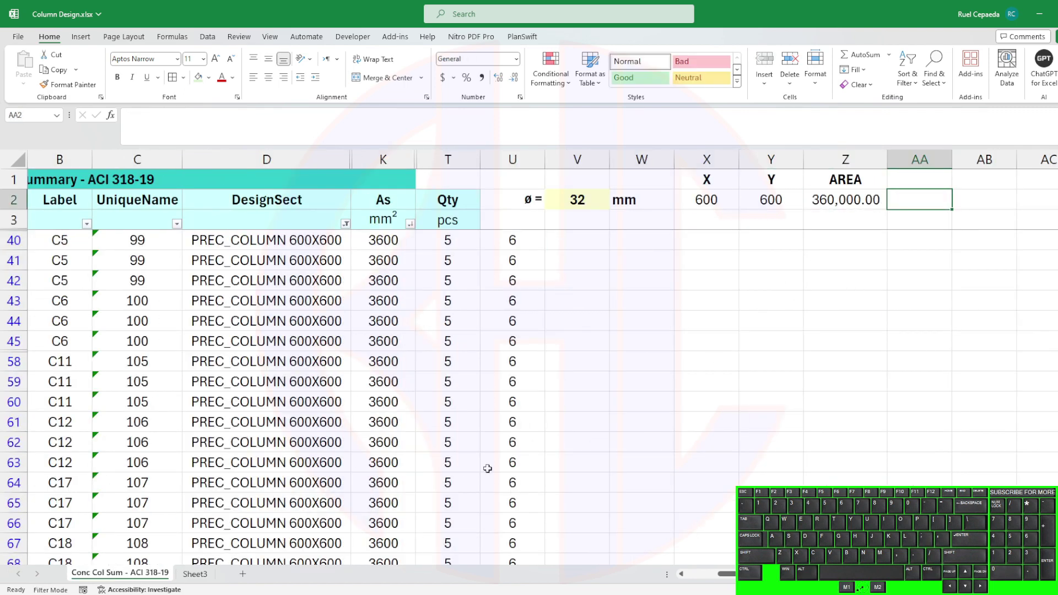
click(195, 573)
click(397, 266)
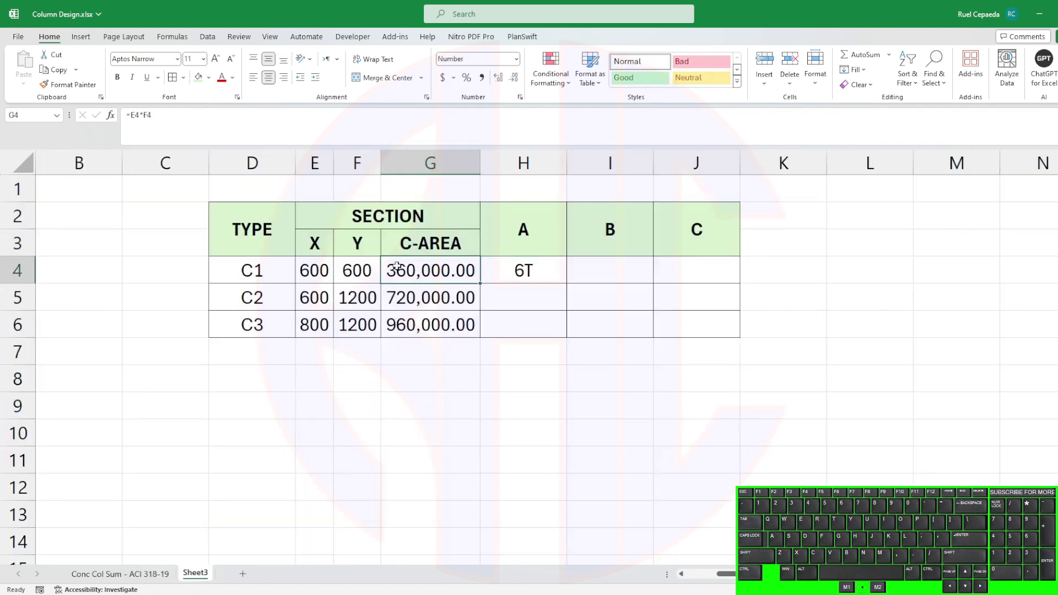
click(517, 270)
click(146, 575)
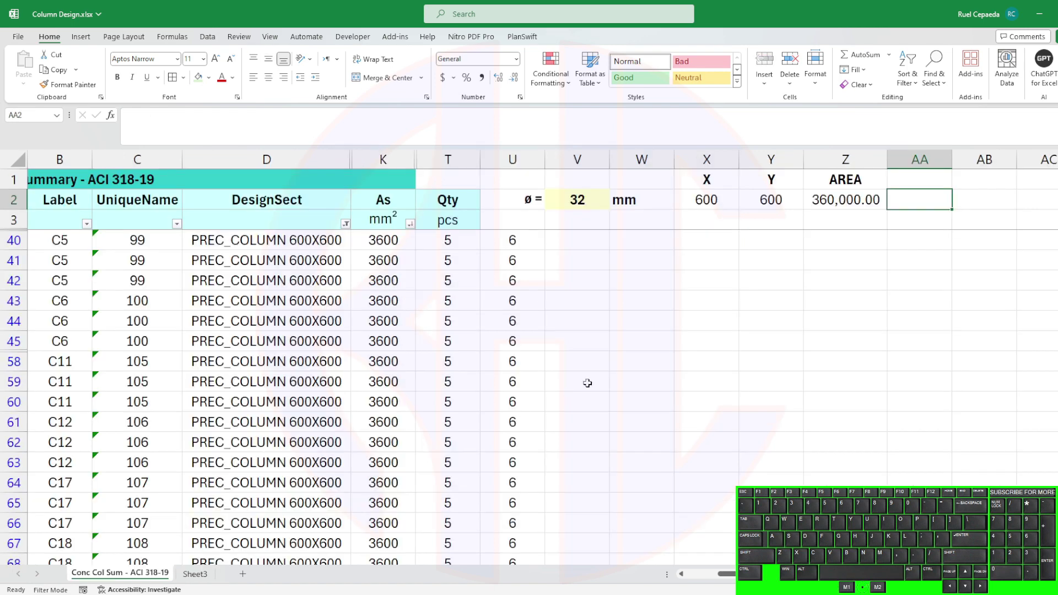
drag(718, 177, 843, 203)
key(Delete)
click(810, 358)
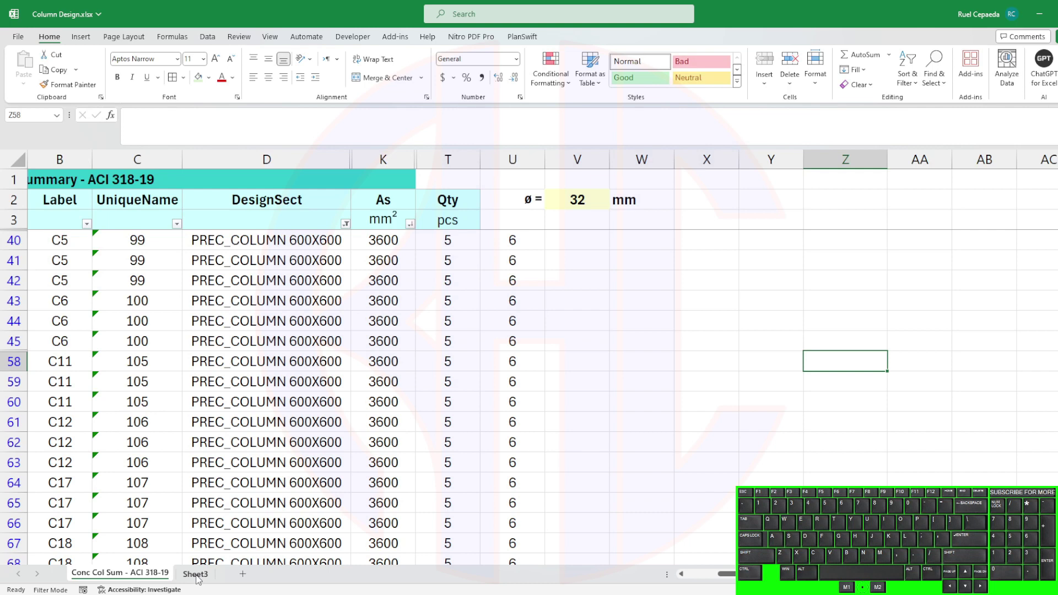
Set the bar diameter in V2 of the column summary sheet to 25 mm.
click(659, 319)
click(644, 274)
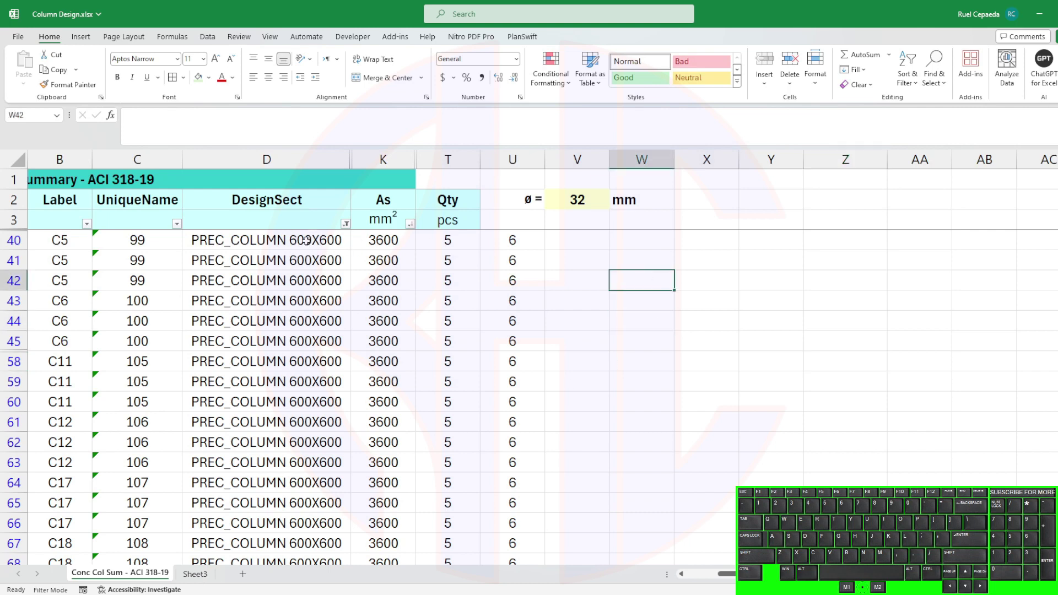
click(581, 199)
click(614, 204)
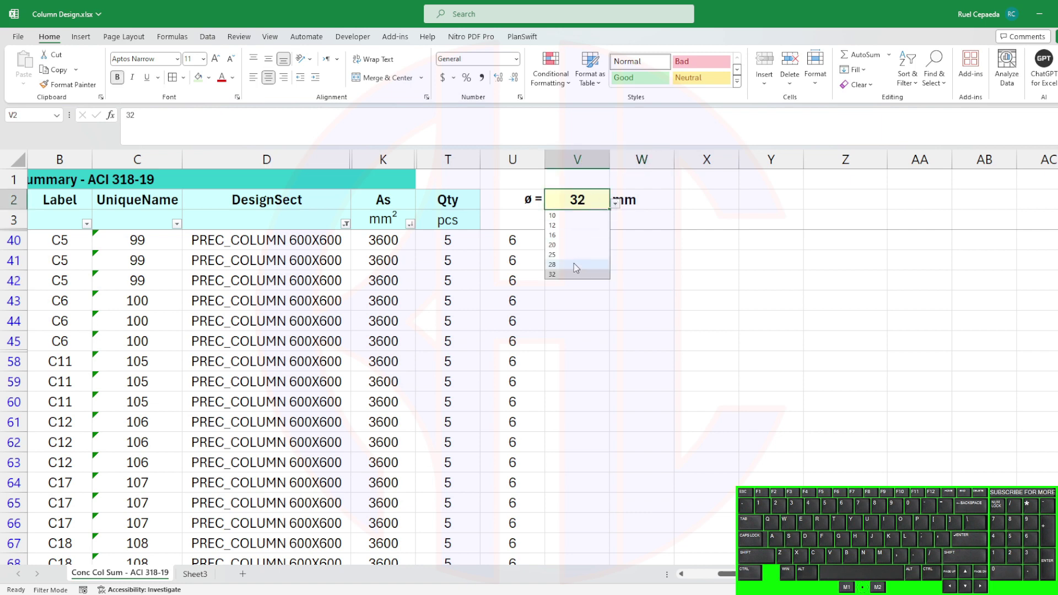
click(574, 264)
click(614, 204)
click(570, 255)
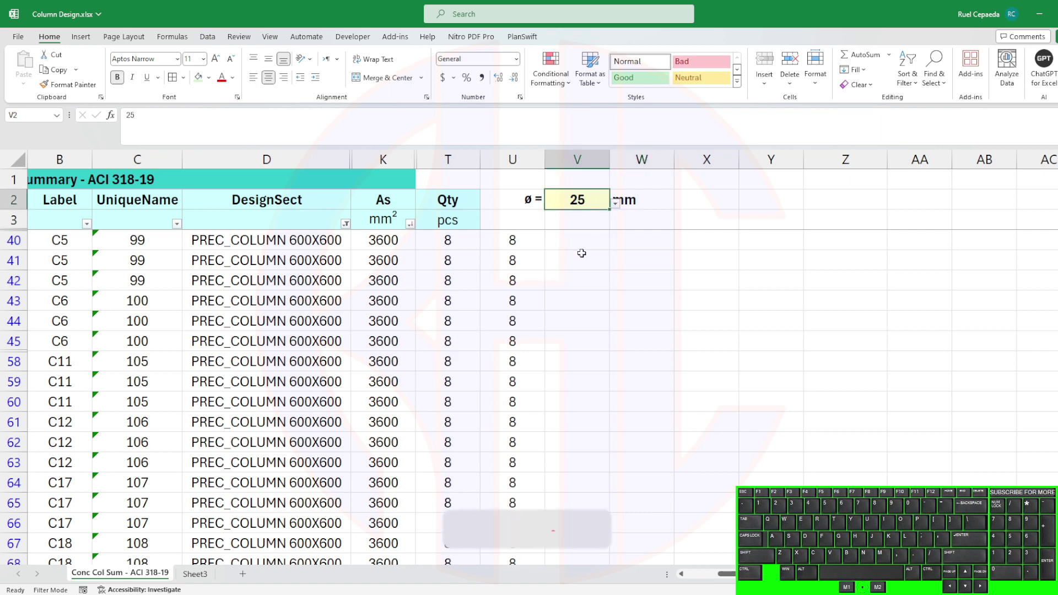
Enter 8T25 for column type C1 under heading A of the schedule on Sheet3.
click(195, 573)
text(8T25)
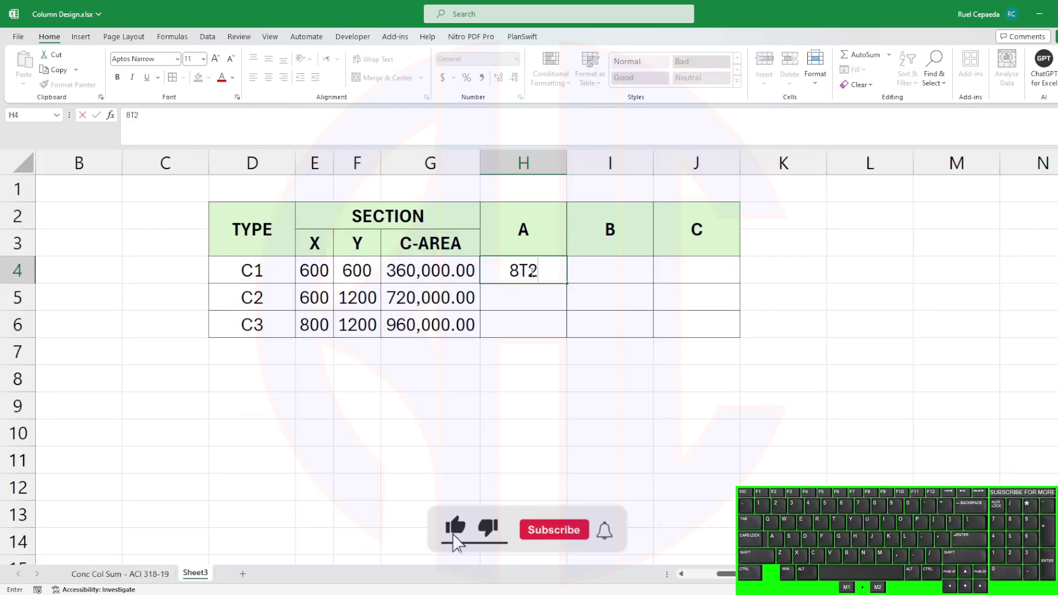
click(610, 405)
click(141, 573)
click(195, 573)
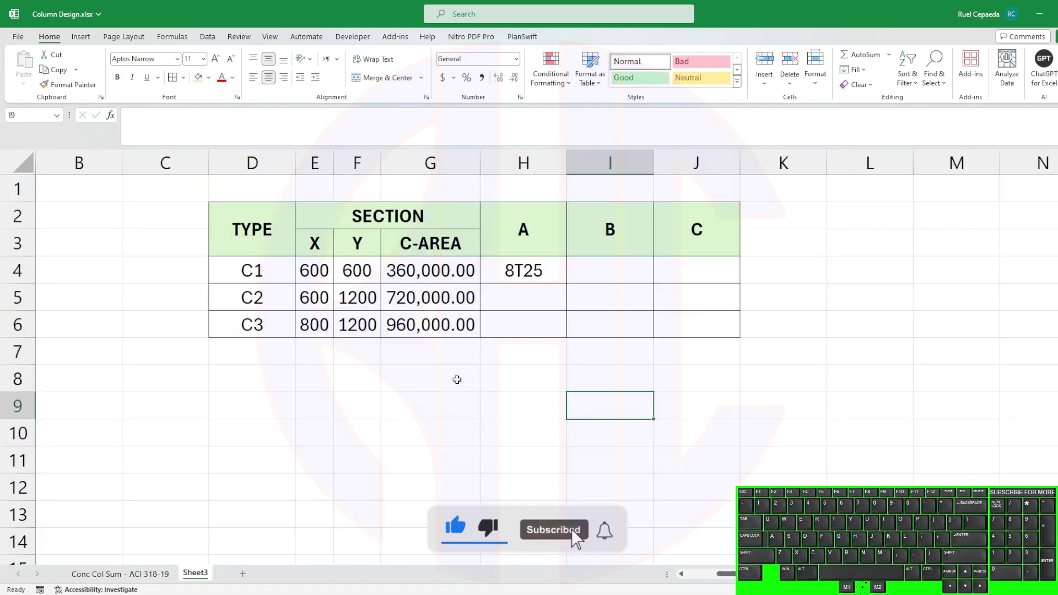
Copy the C1 bar entry from heading A to headings B and C in I4:J4.
click(524, 270)
key(ctrl+c)
drag(575, 271, 701, 283)
key(ctrl+v)
click(696, 460)
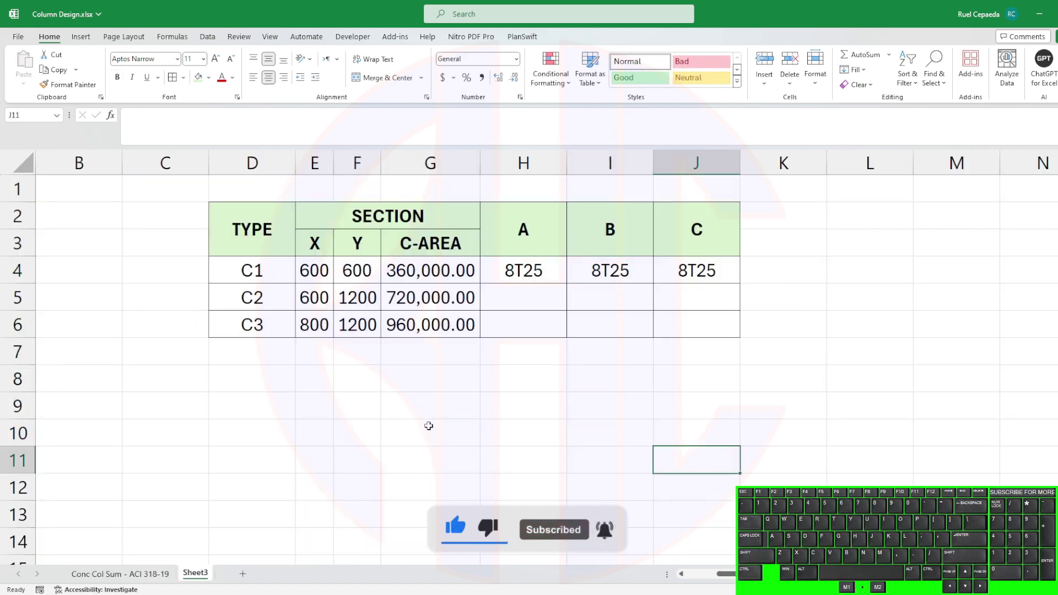
Filter the DesignSect column of the column summary sheet to show only PREC_COLUMN 1200X600.
click(120, 574)
click(346, 223)
click(232, 407)
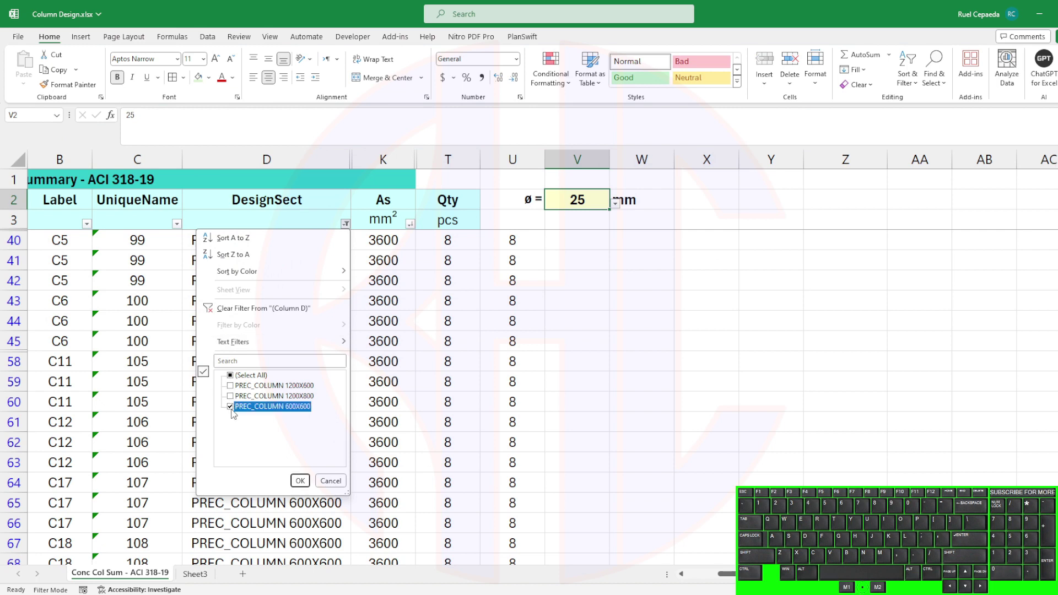
click(230, 406)
click(230, 385)
click(300, 480)
click(617, 380)
Sort the filtered 1200X600 columns by steel area As from largest to smallest.
scroll(597, 342, up, 4)
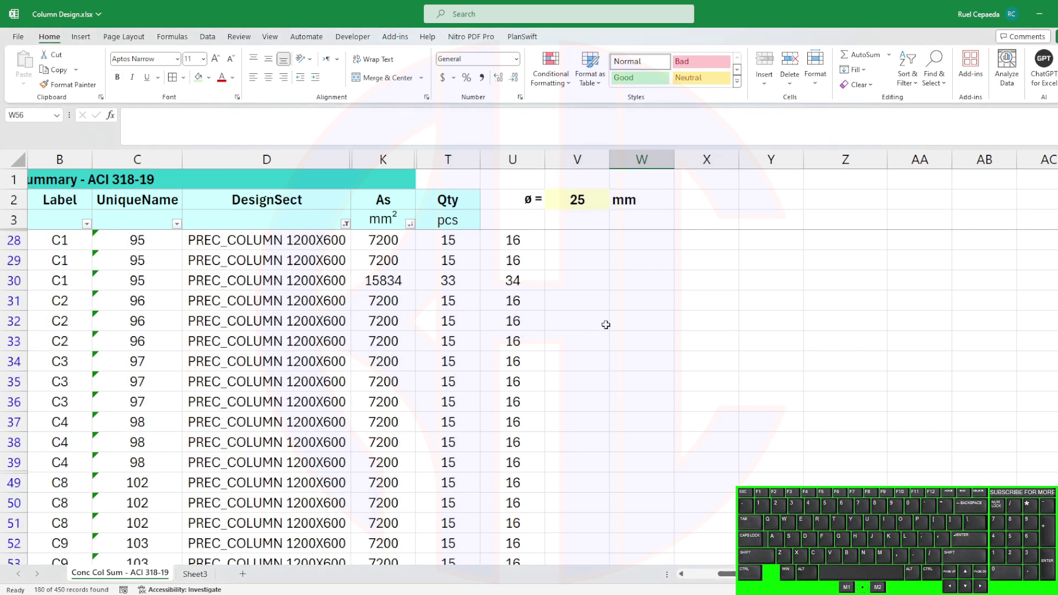
click(409, 224)
click(382, 237)
click(409, 225)
click(382, 254)
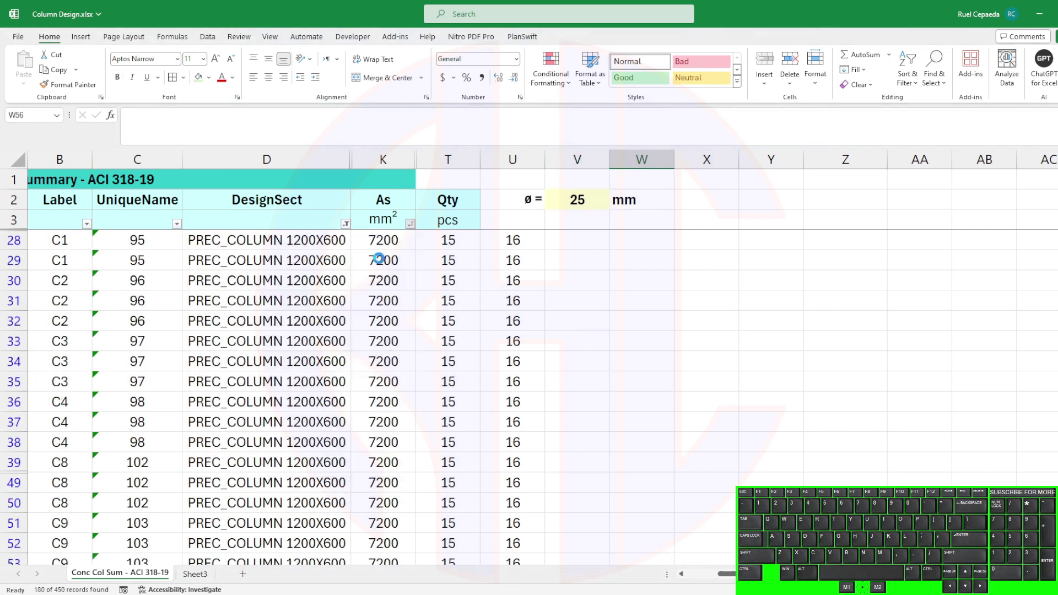
Set the bar diameter in V2 to 32 mm.
click(577, 199)
click(614, 203)
click(566, 272)
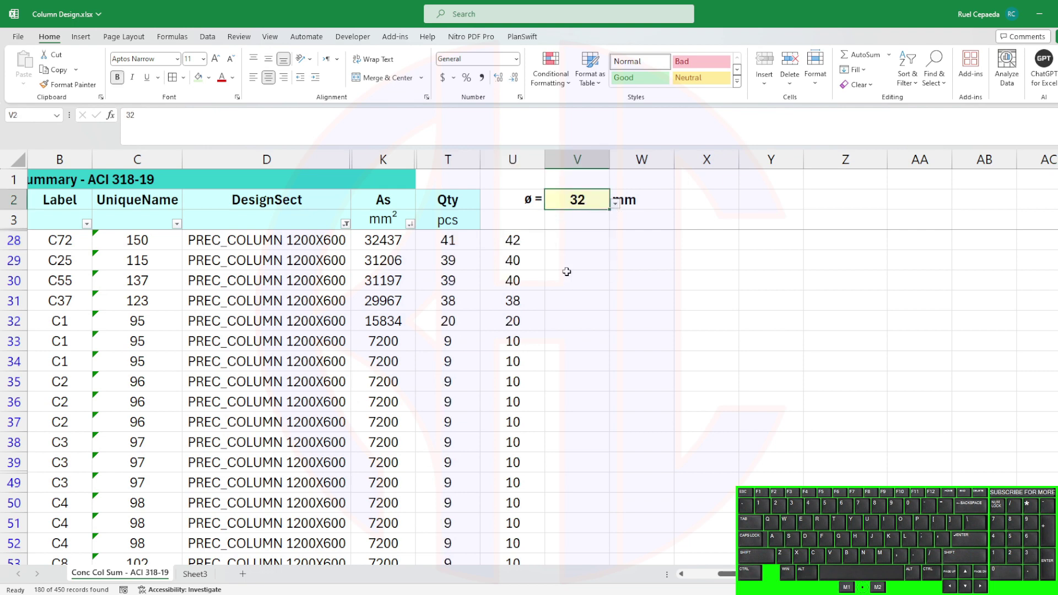
click(628, 262)
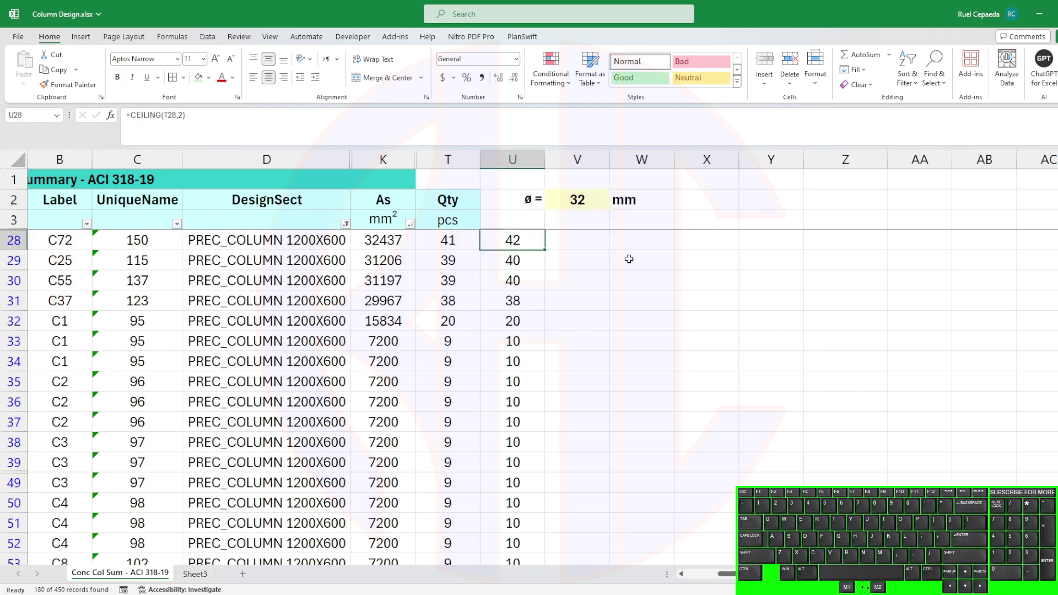
Enter 42T32 for column type C2 under heading A of the schedule on Sheet3.
click(197, 574)
click(534, 306)
text(42T32)
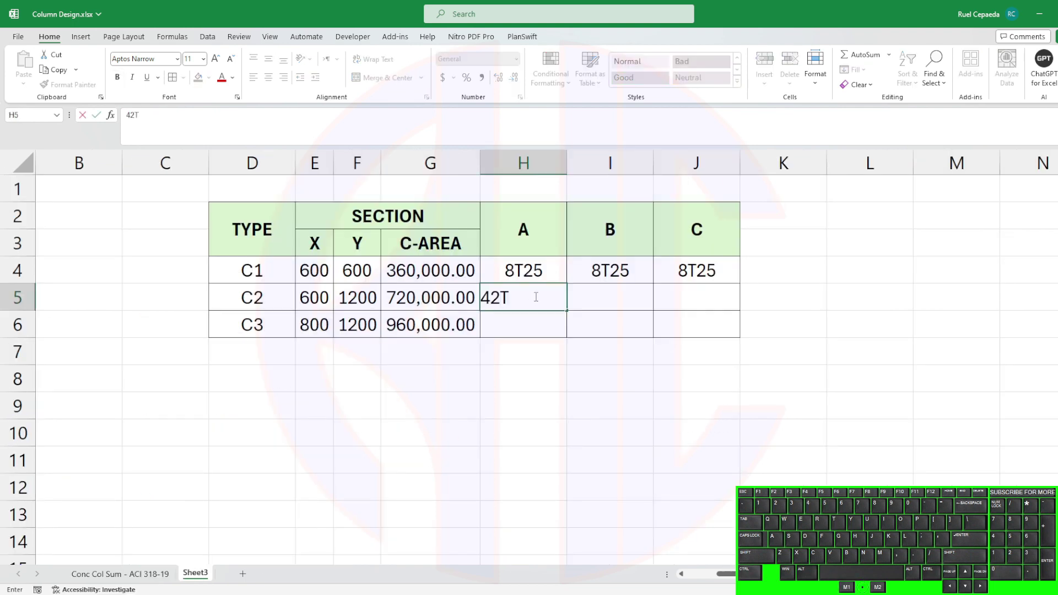
click(602, 399)
Look up the next lower 1200X600 bar quantity in the column summary and enter 20T32 for C2 under heading B.
click(140, 576)
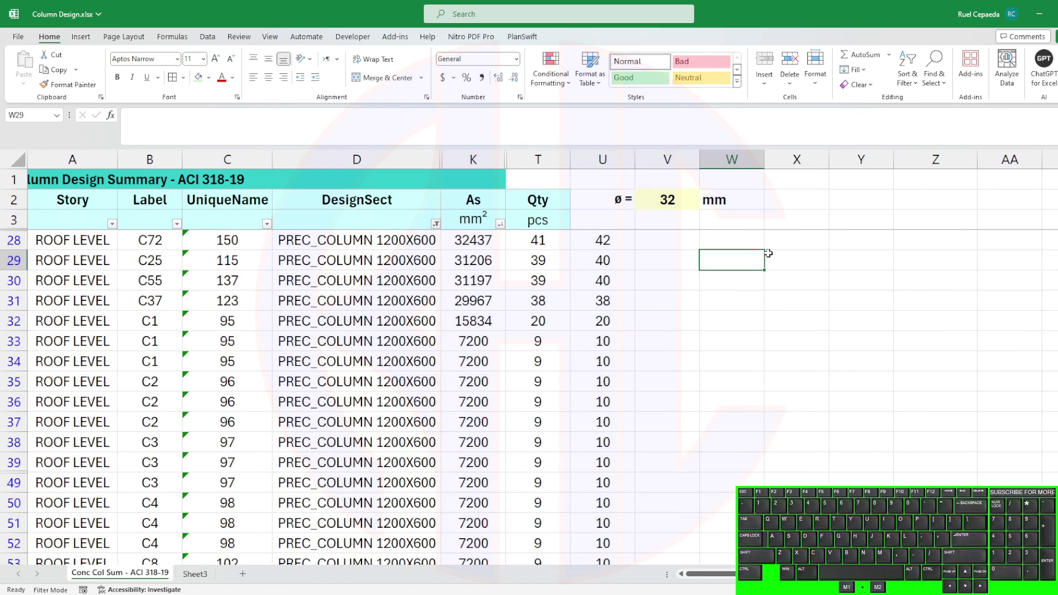
click(484, 323)
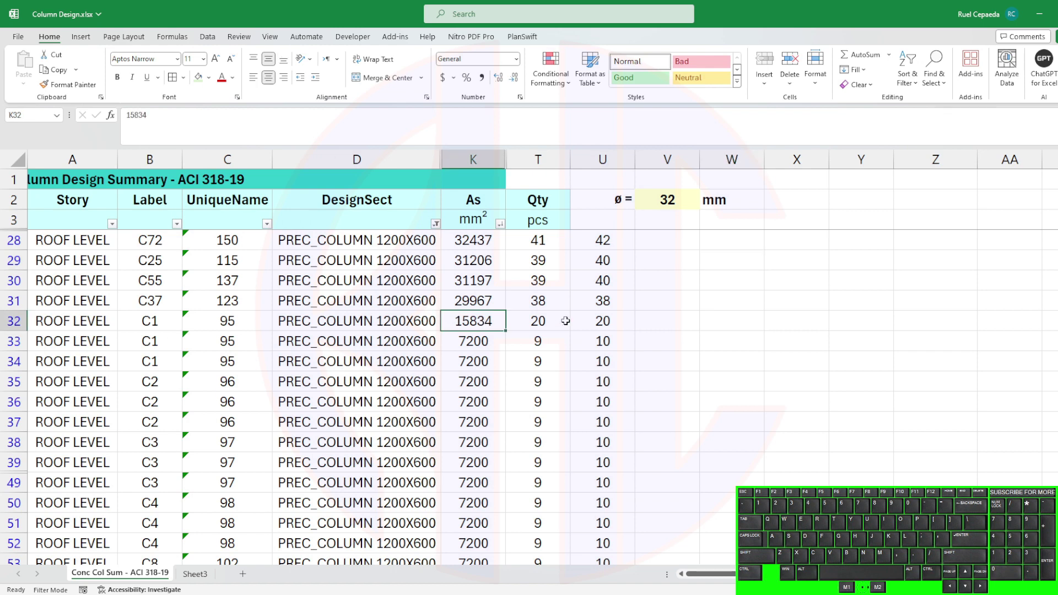
click(573, 321)
click(197, 574)
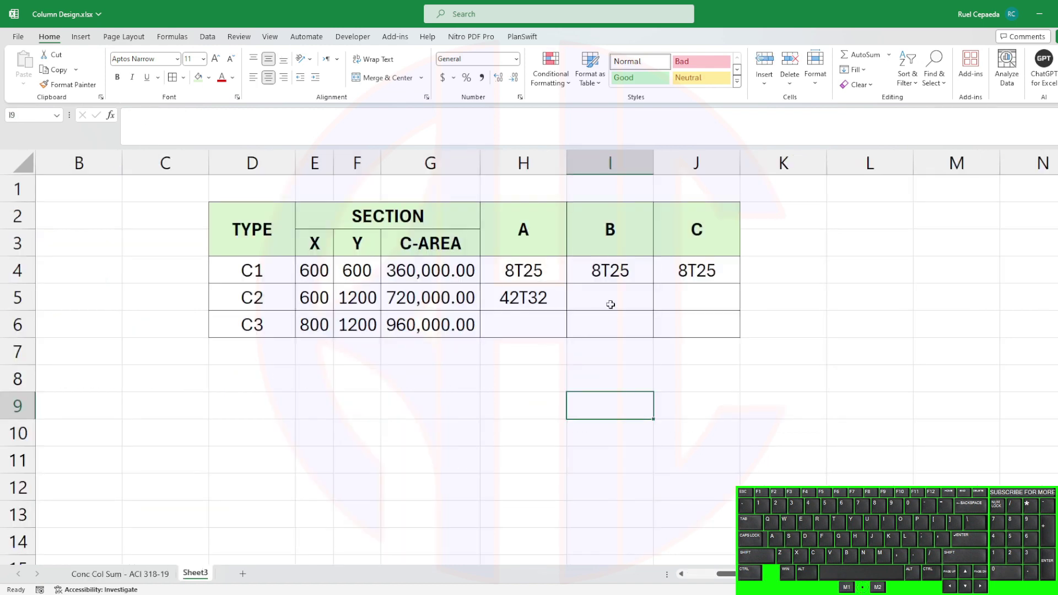
click(612, 301)
text(2)
click(645, 398)
Check the smallest 1200X600 bar quantity in the column summary and enter 10T32 for C2 under heading C.
click(138, 573)
click(196, 573)
click(698, 300)
text(10T32)
click(745, 431)
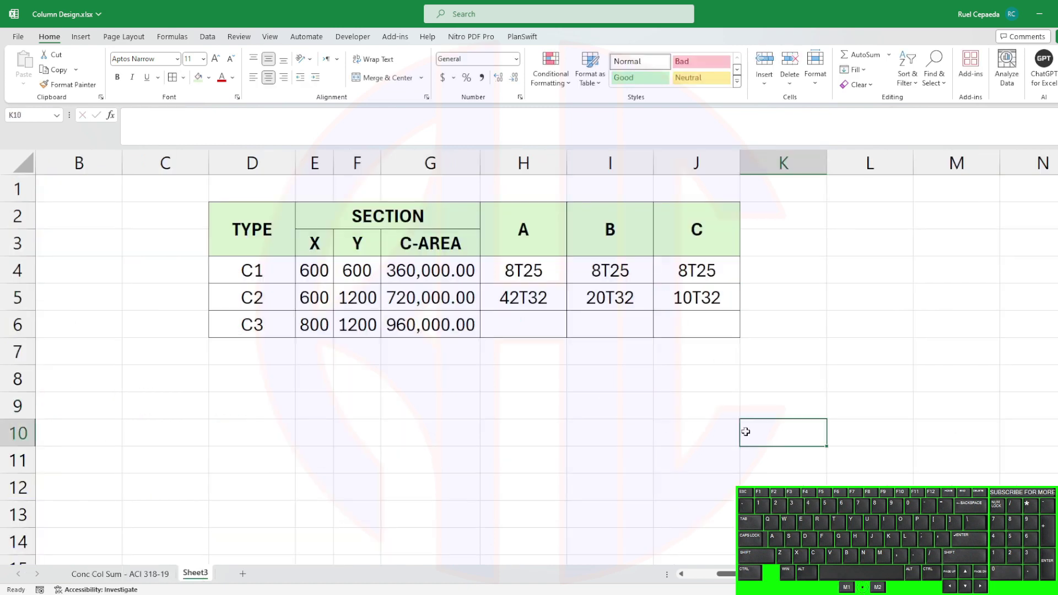
Filter the column summary's DesignSect to PREC_COLUMN 1200X800 only and sort the rows by As from largest to smallest.
click(121, 574)
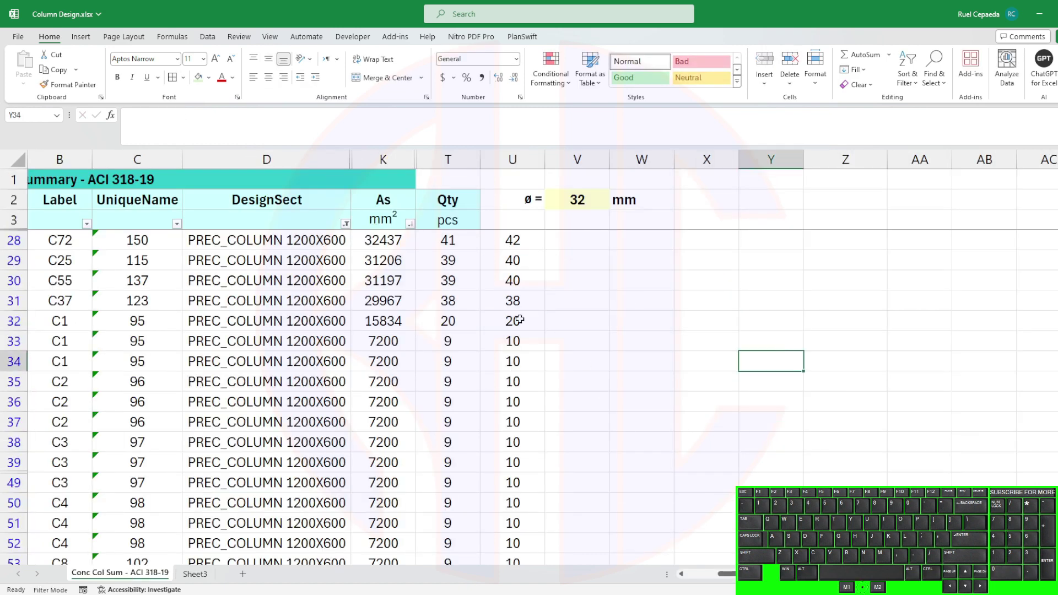
click(346, 223)
click(231, 385)
click(249, 398)
click(301, 480)
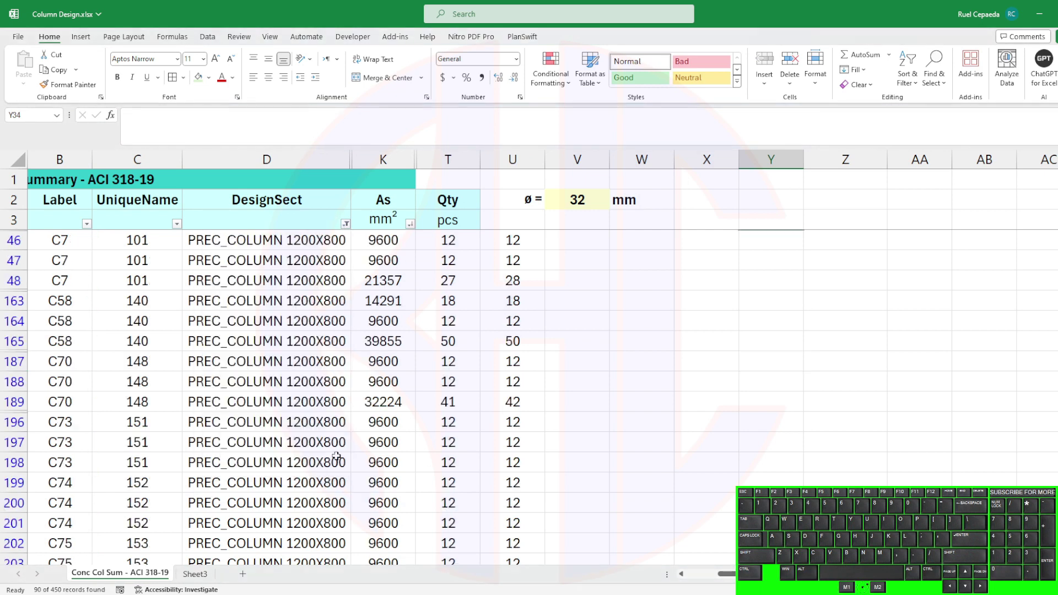
click(408, 223)
click(292, 248)
click(474, 267)
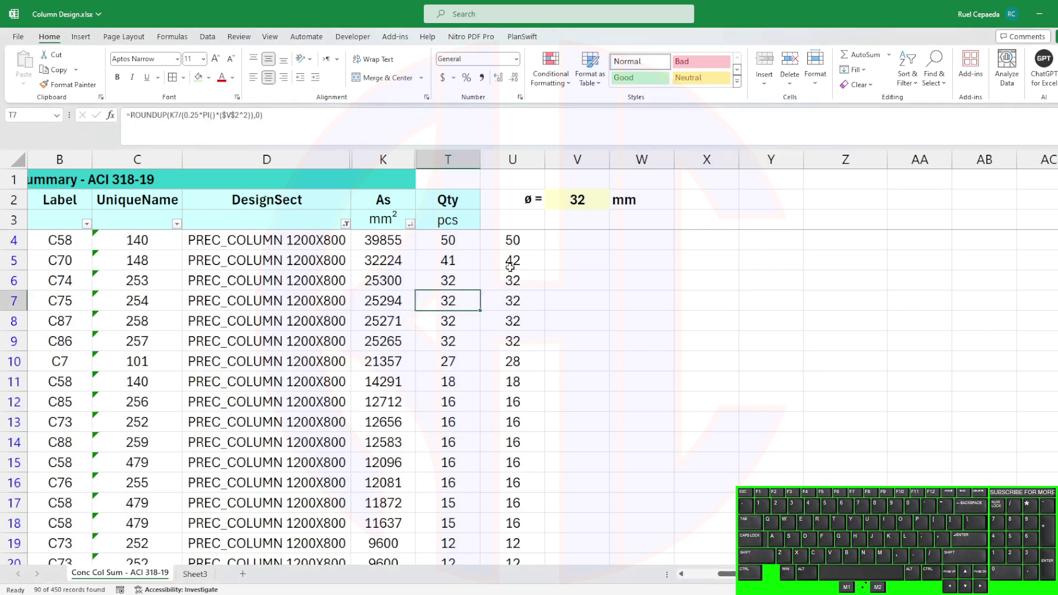
Enter 50T32 for column type C3 under heading A of the schedule on Sheet3.
key(Right)
click(195, 573)
click(549, 328)
text(50T32)
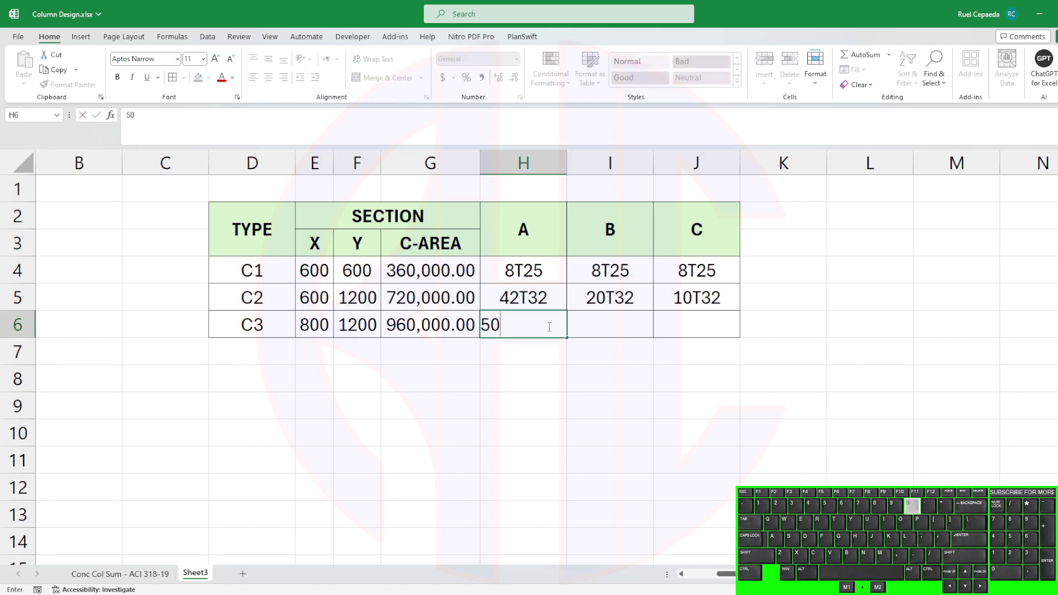
key(Return)
Review the 1200X800 bar quantities in column U of the column summary and enter 32T32 for C3 under heading B.
click(120, 574)
scroll(482, 342, down, 6)
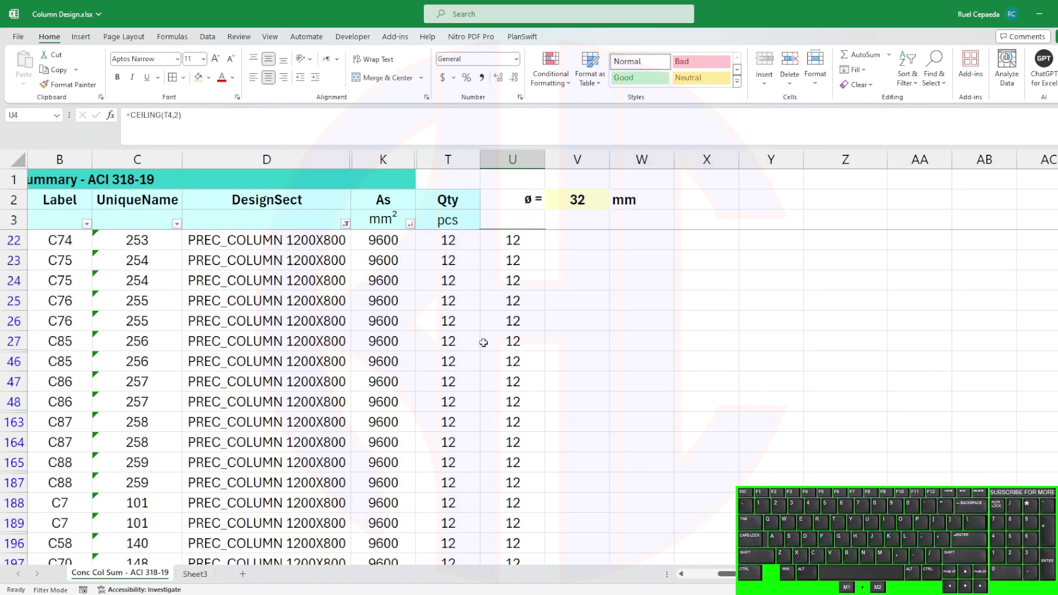
scroll(482, 342, up, 6)
scroll(482, 342, down, 2)
click(505, 403)
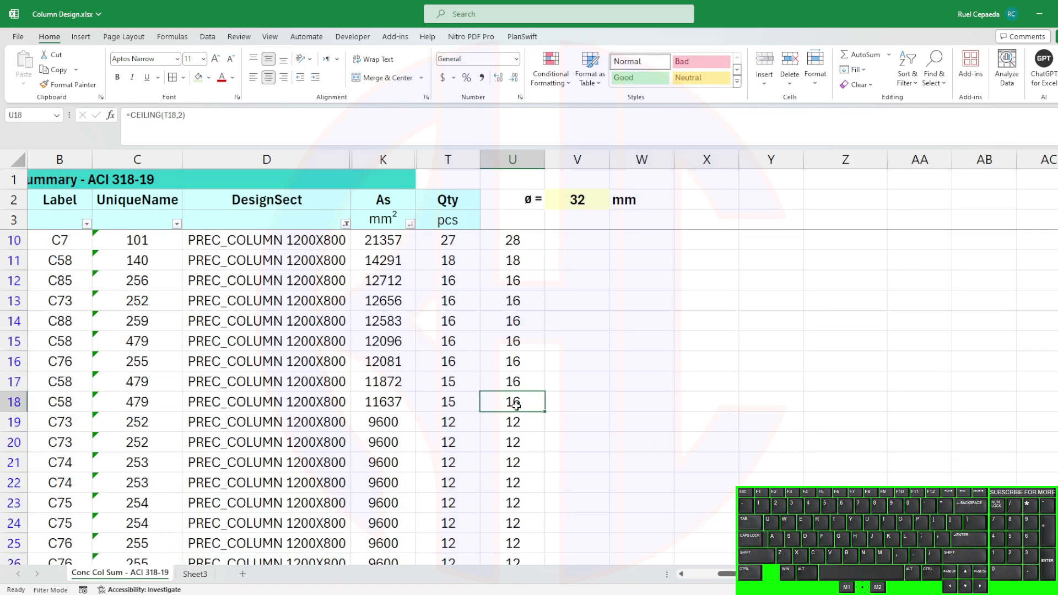
scroll(523, 394, up, 2)
click(520, 359)
click(519, 246)
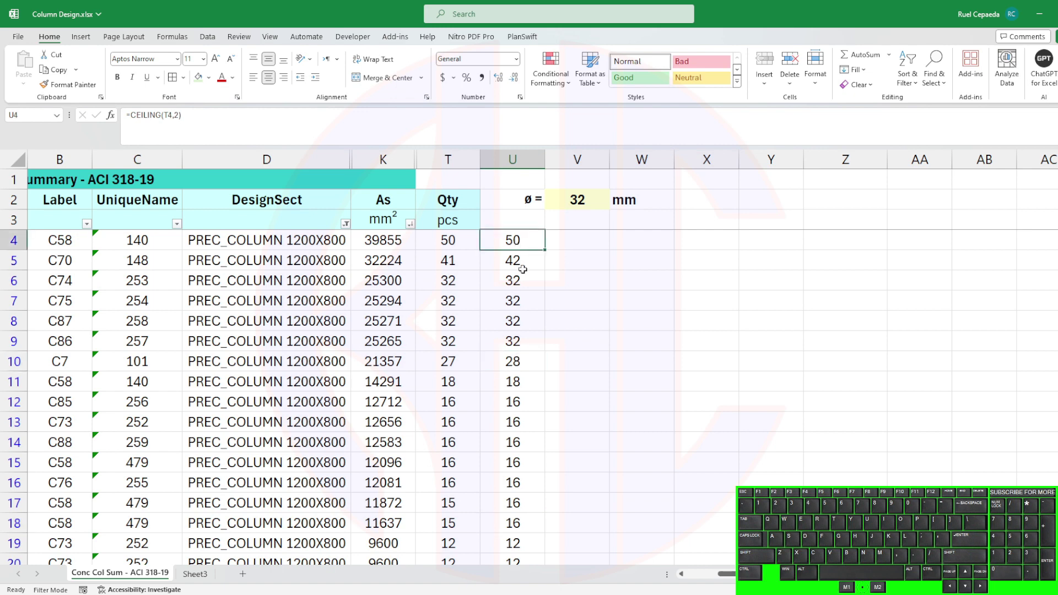
click(524, 366)
click(519, 341)
click(194, 574)
click(612, 320)
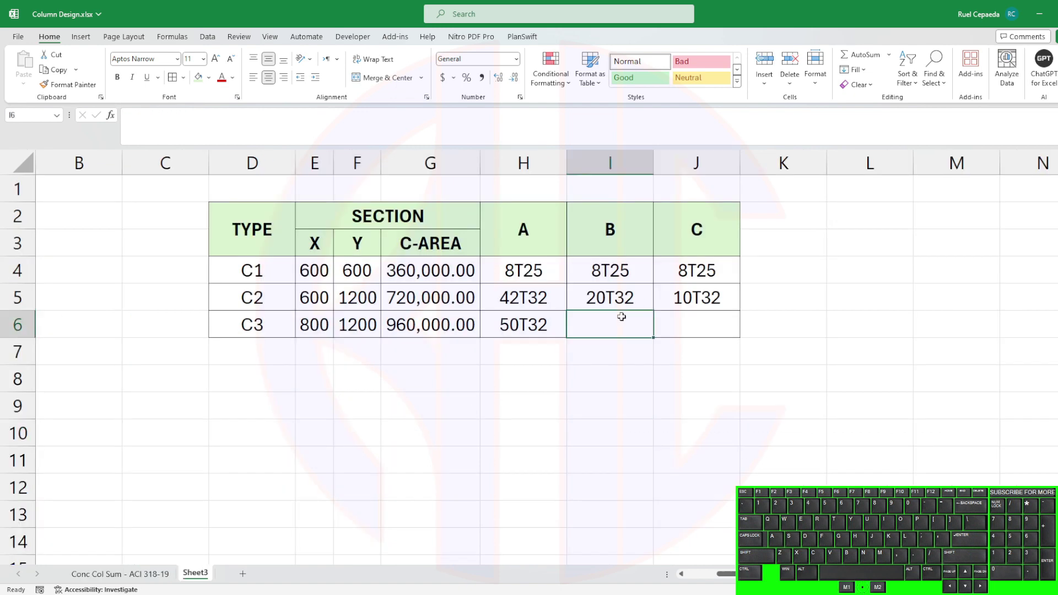
text(32T32)
click(570, 443)
Check the smallest 1200X800 bar quantity in the column summary and enter 12T32 for C3 under heading C.
key(ctrl+Page_Up)
scroll(476, 453, down, 4)
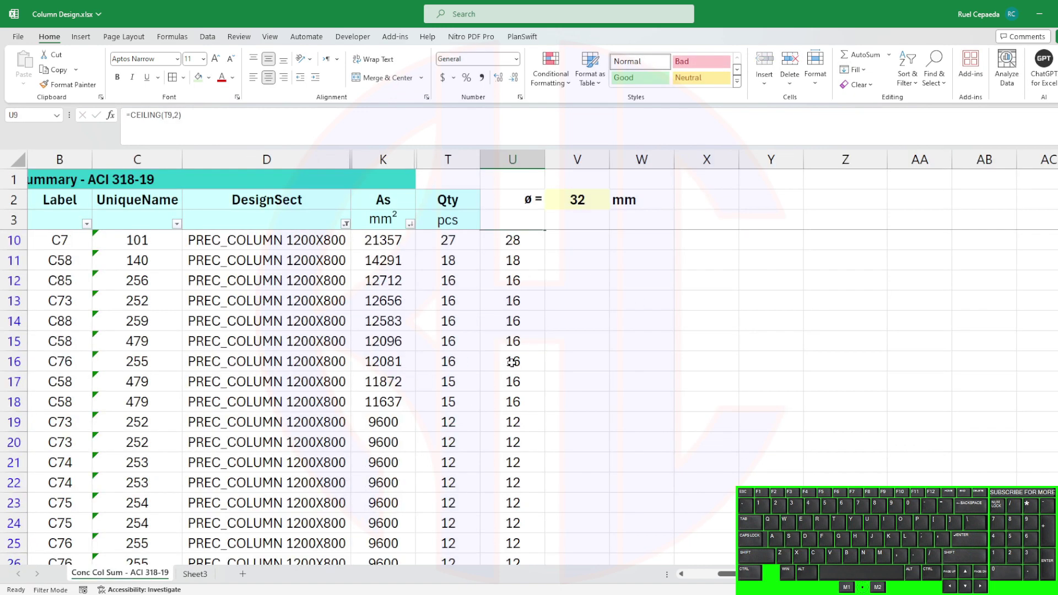
click(198, 578)
click(696, 321)
text(12T)
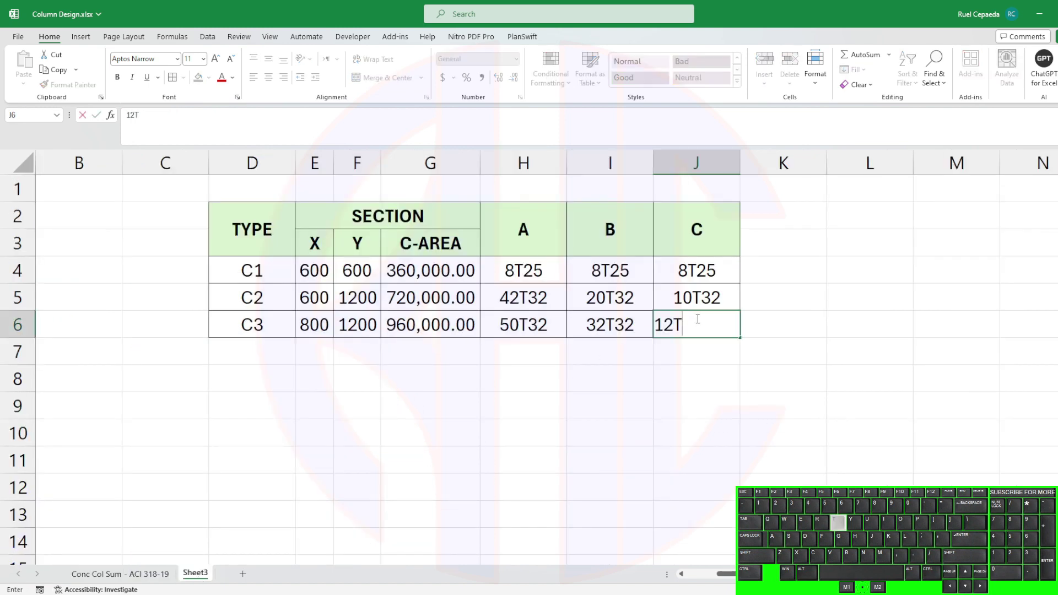
text(32)
click(701, 422)
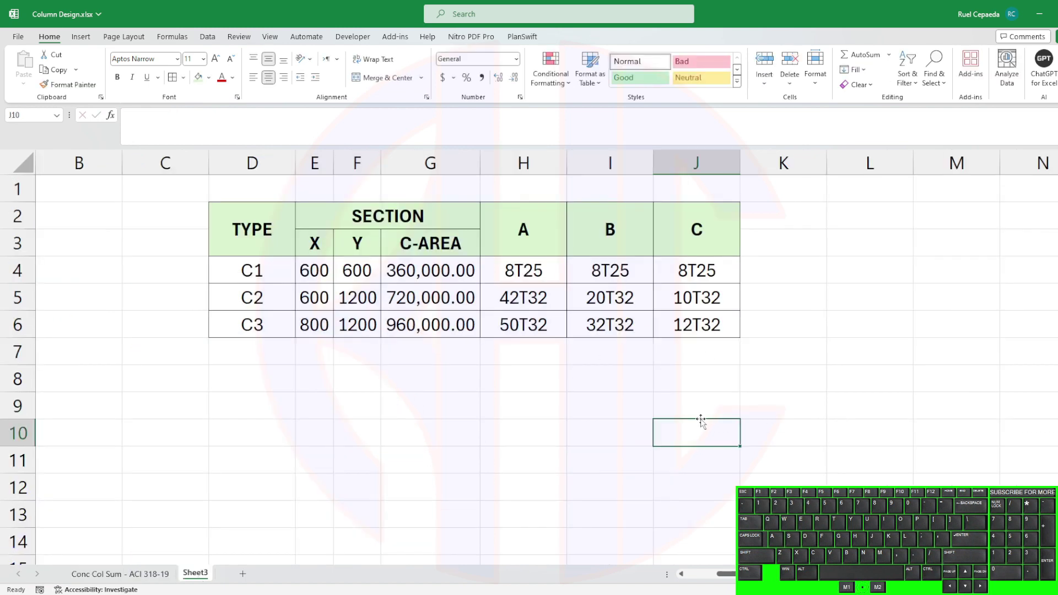
Filter the Story column of the column summary sheet to show only ROOF LEVEL.
key(ctrl+Page_Up)
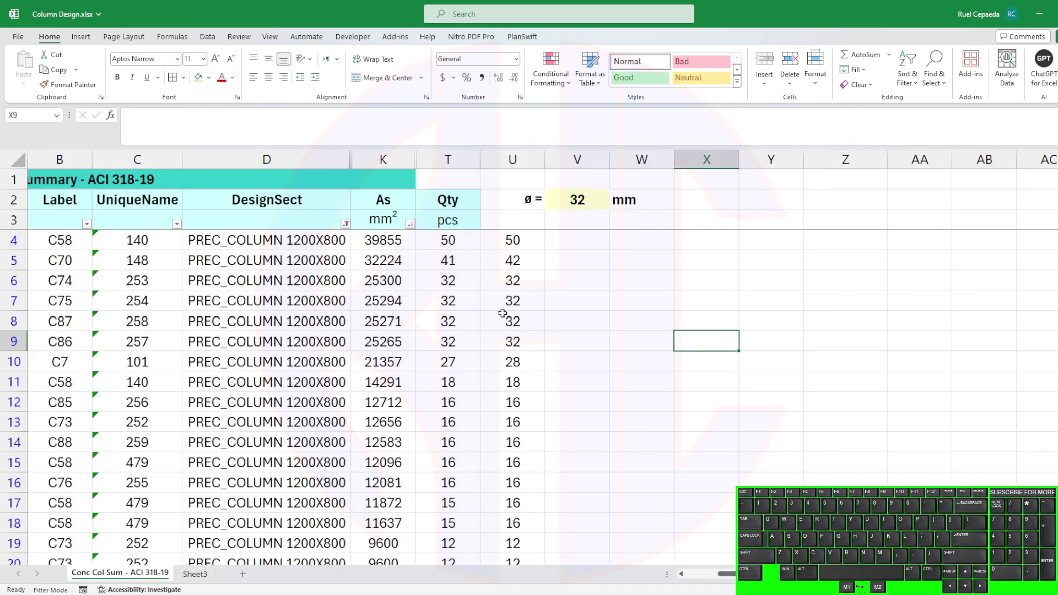
scroll(542, 371, left, 1)
click(112, 224)
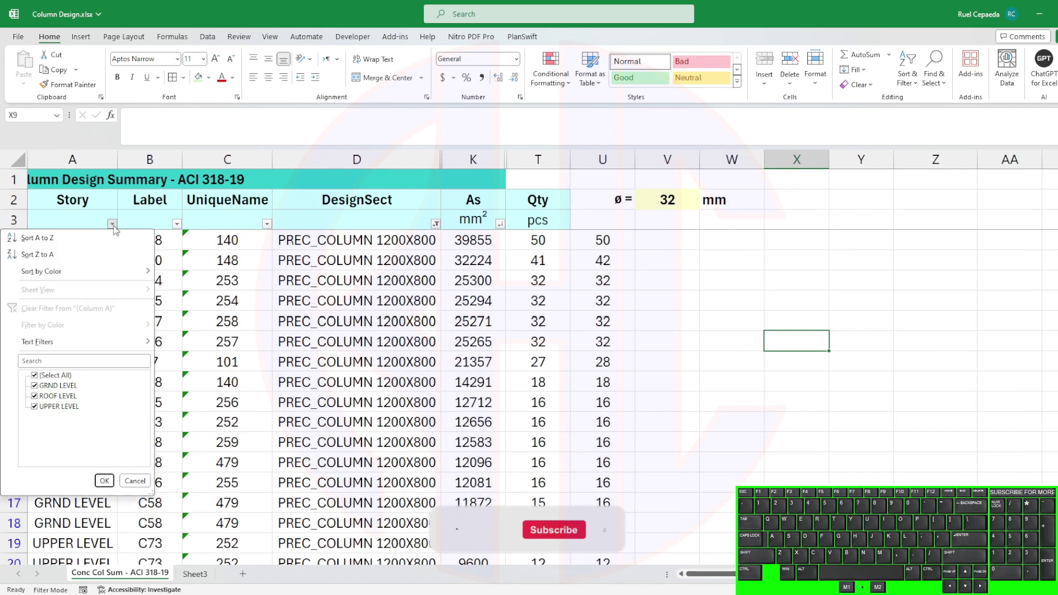
click(35, 375)
click(35, 395)
click(104, 481)
click(732, 422)
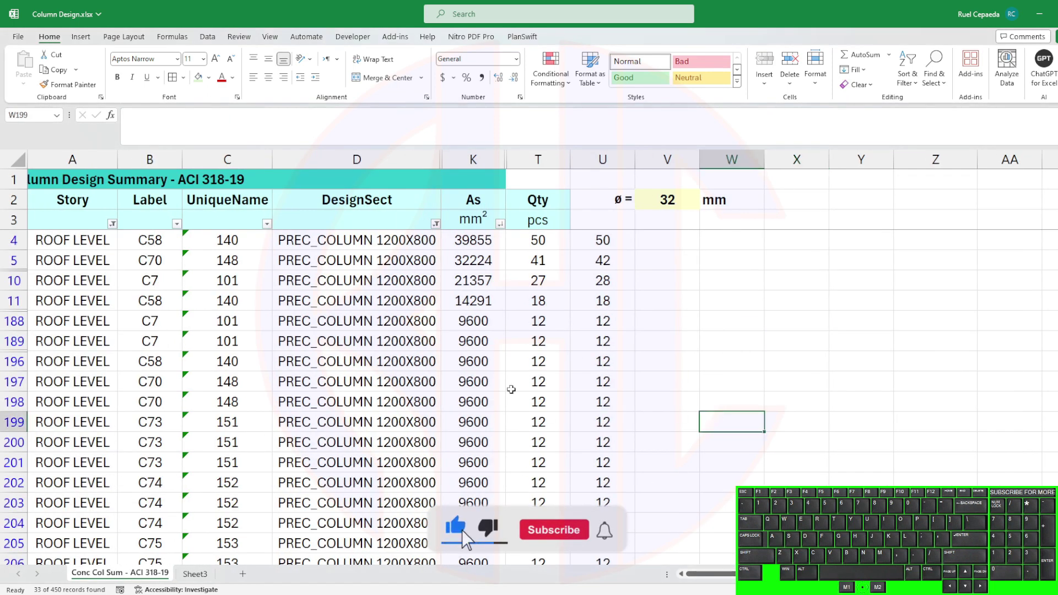
Examine the roof-level 1200X800 bar quantities in column U and review the completed column schedule on Sheet3.
click(603, 361)
scroll(606, 369, down, 10)
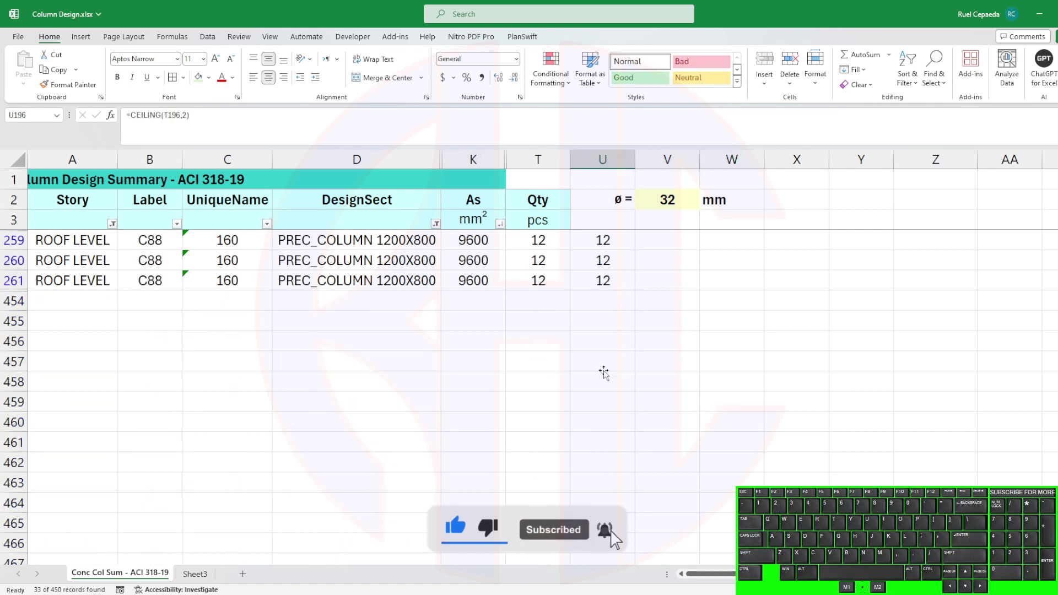
scroll(603, 373, up, 9)
scroll(604, 372, up, 1)
click(737, 324)
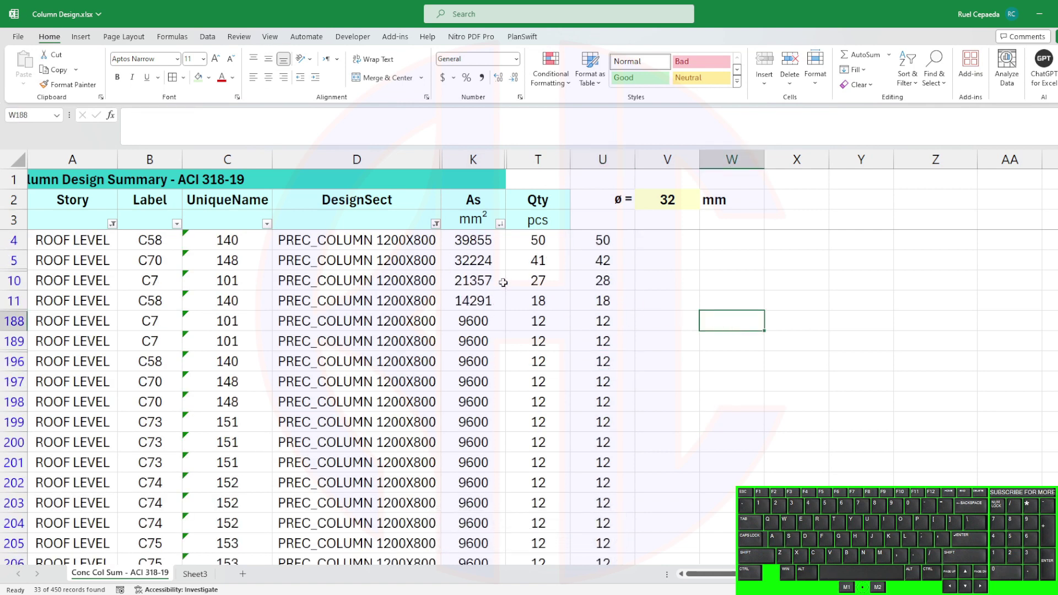
click(204, 576)
click(770, 381)
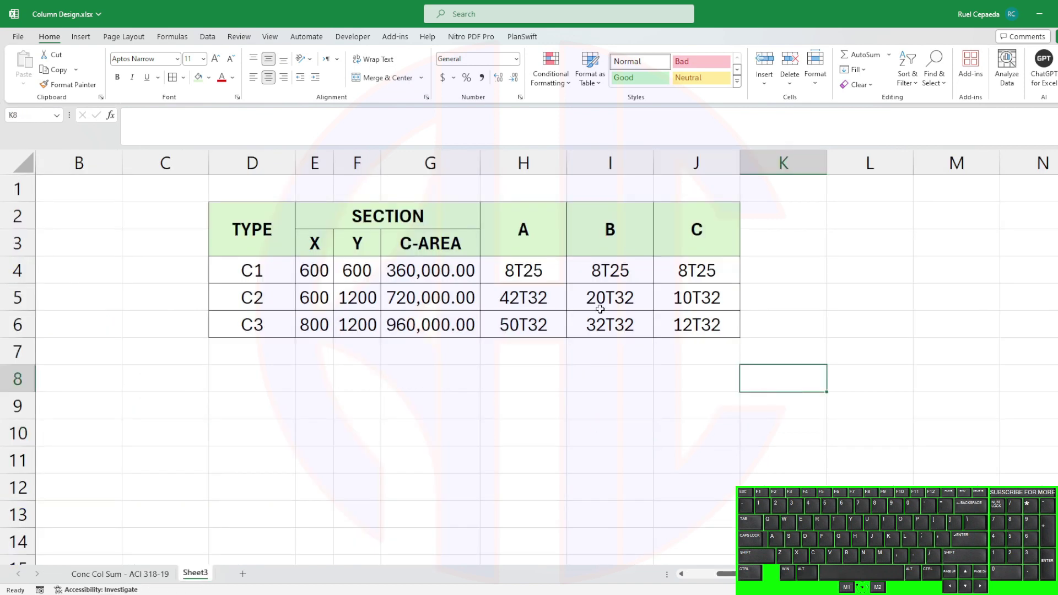
click(435, 270)
drag(283, 214, 693, 229)
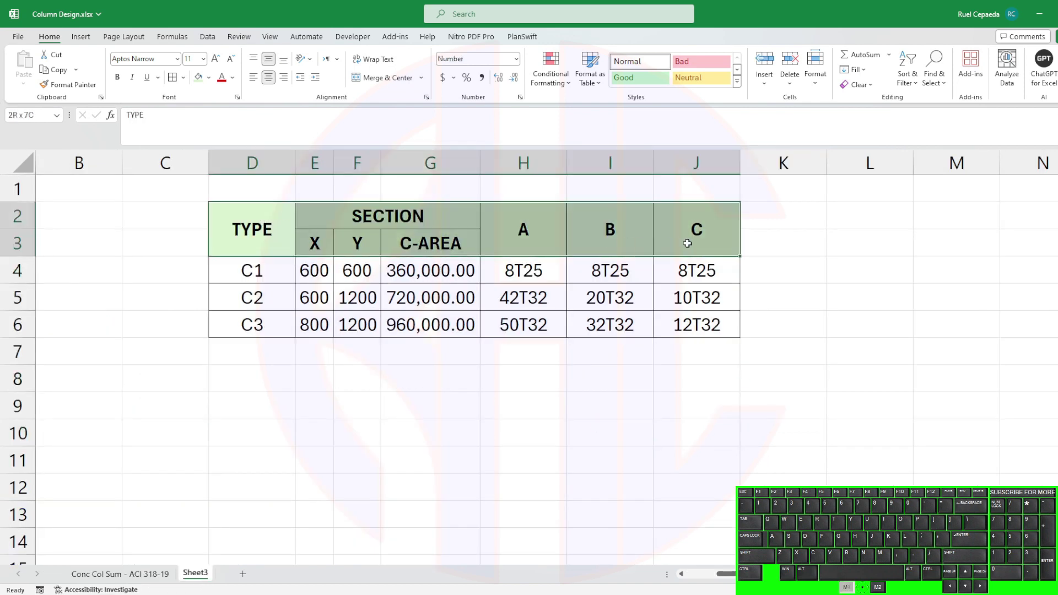
click(783, 459)
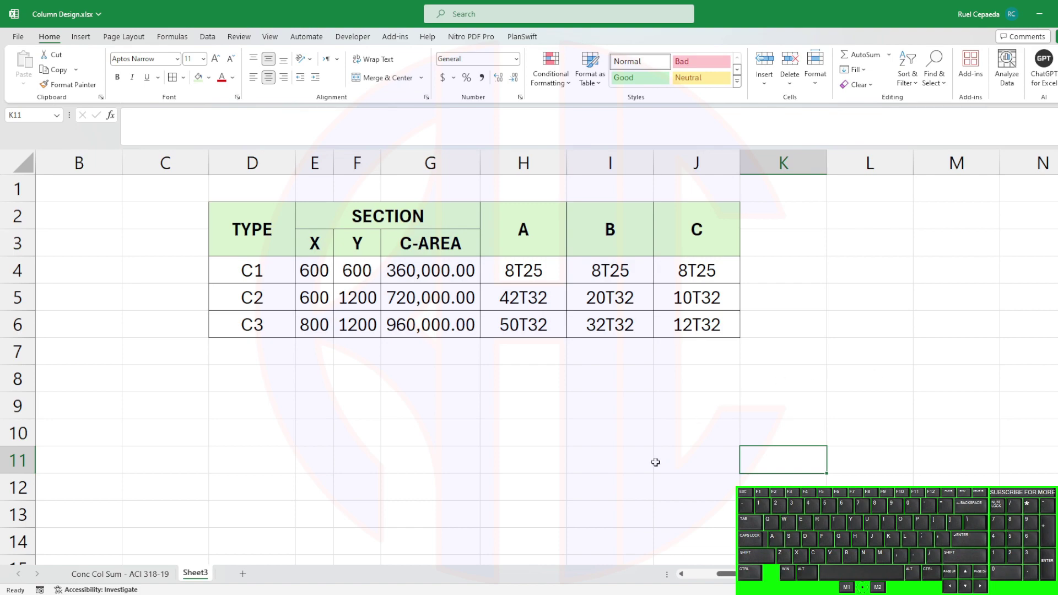